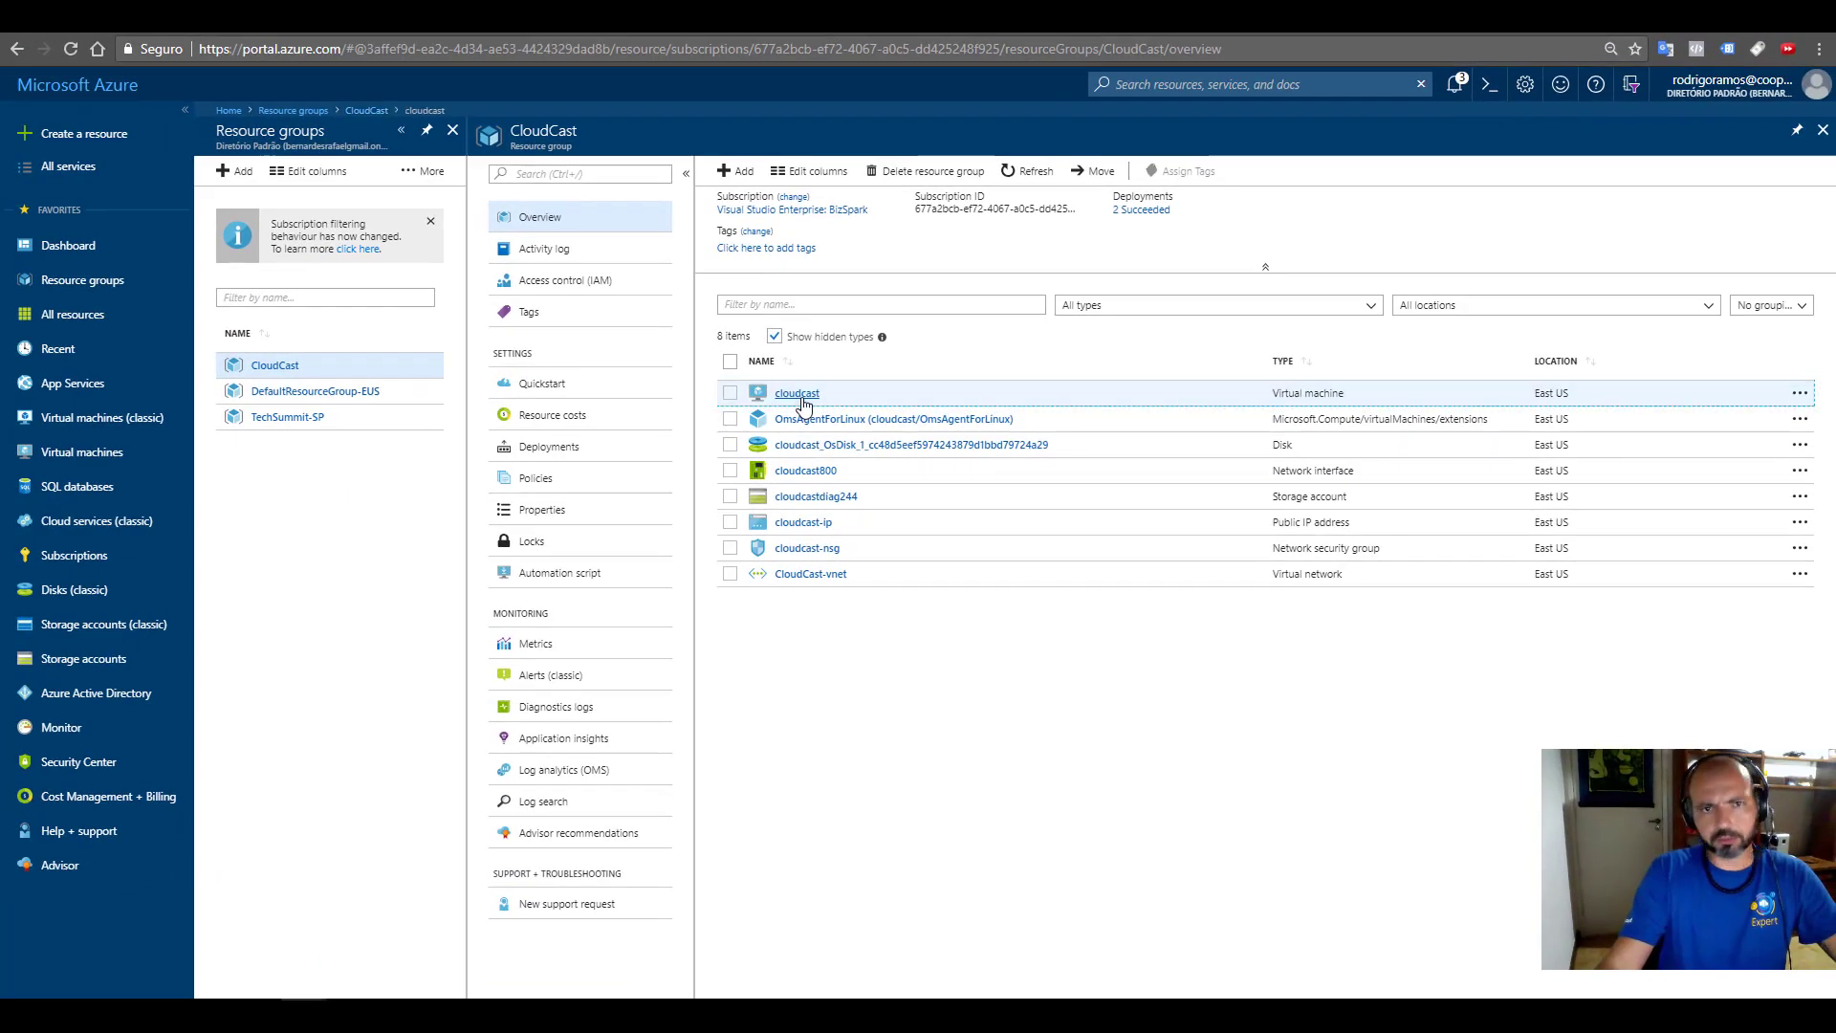
# Step: Add a data disk to the cloudcast virtual machine and start creating a new managed disk for it
pyautogui.click(447, 480)
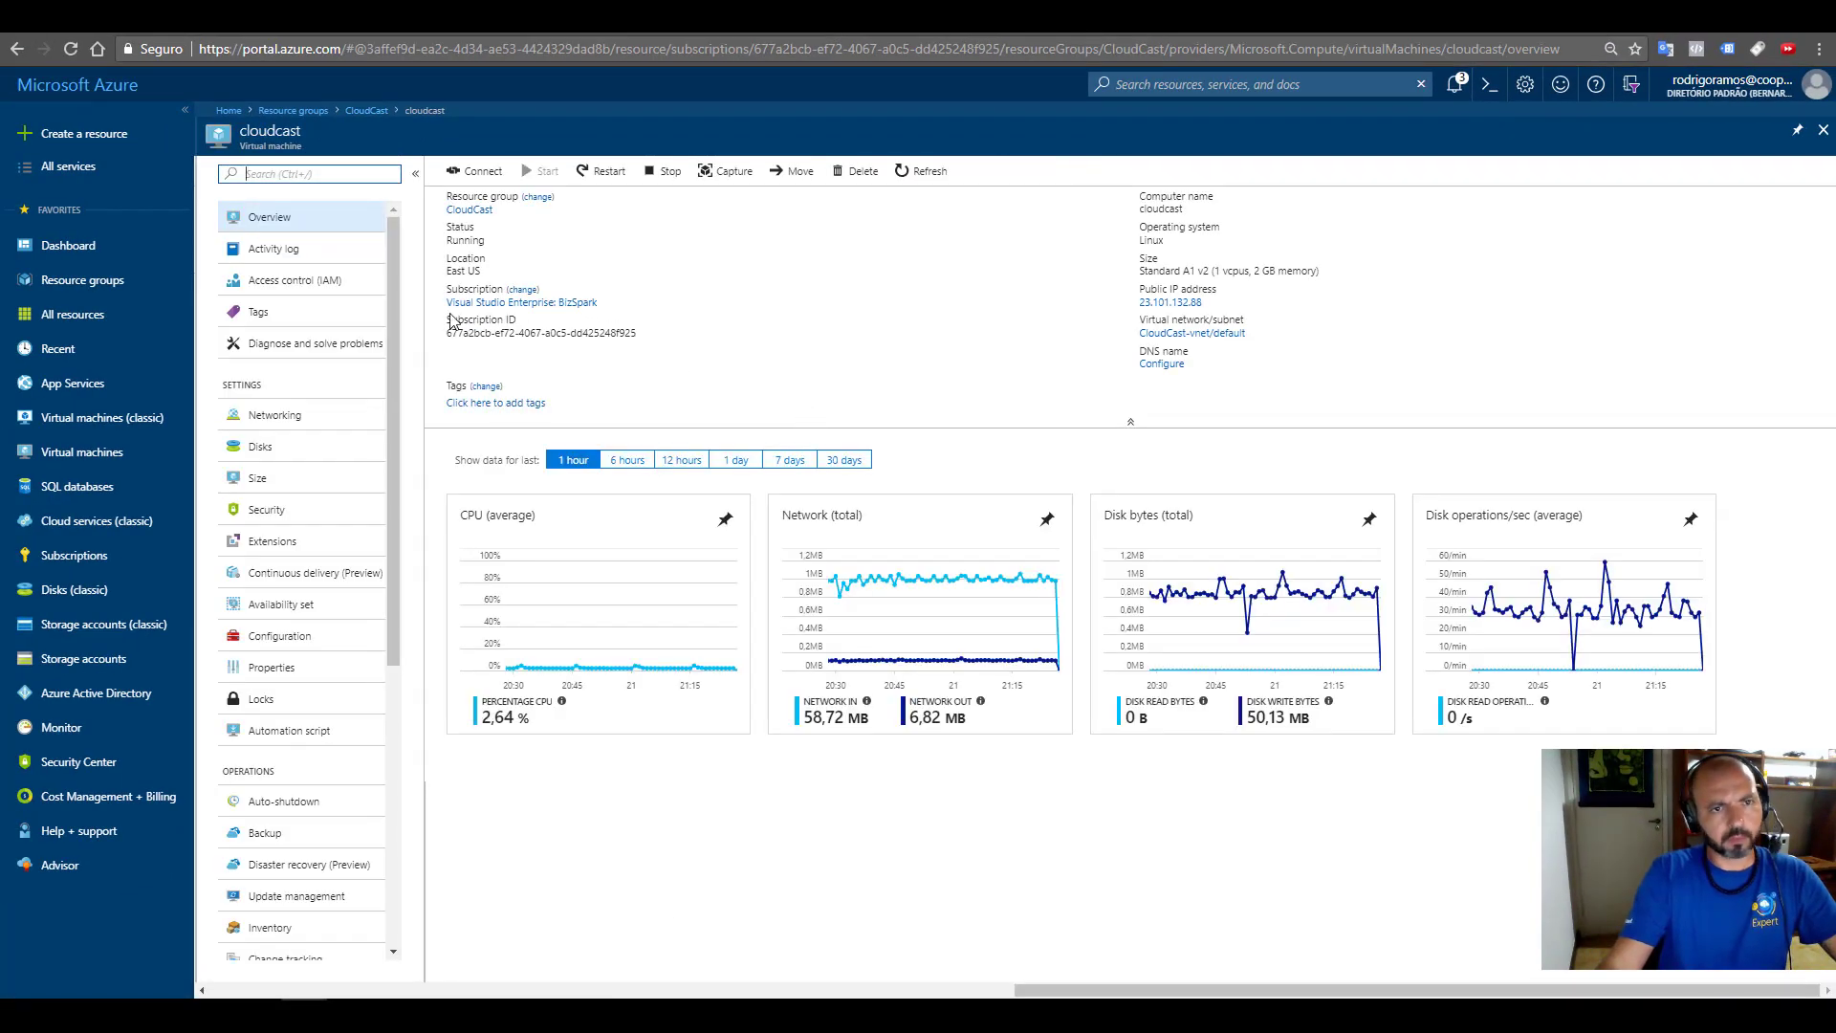
pyautogui.click(271, 449)
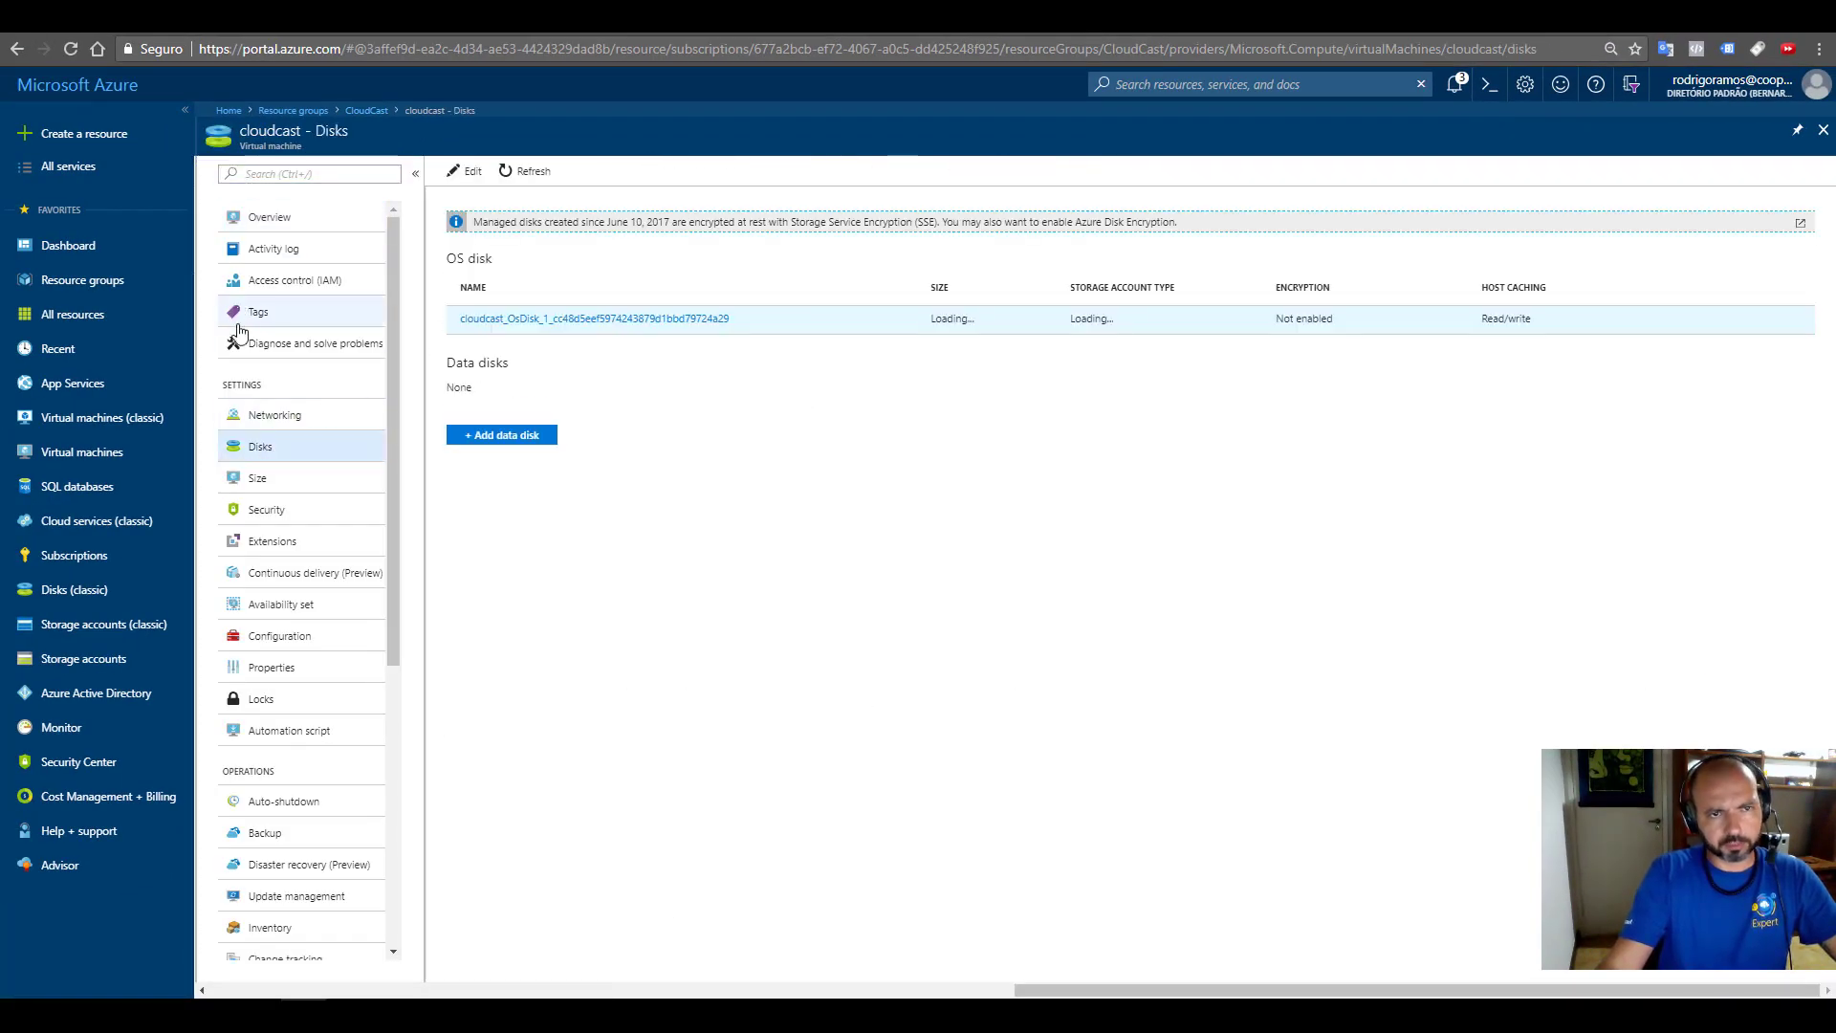
pyautogui.click(504, 440)
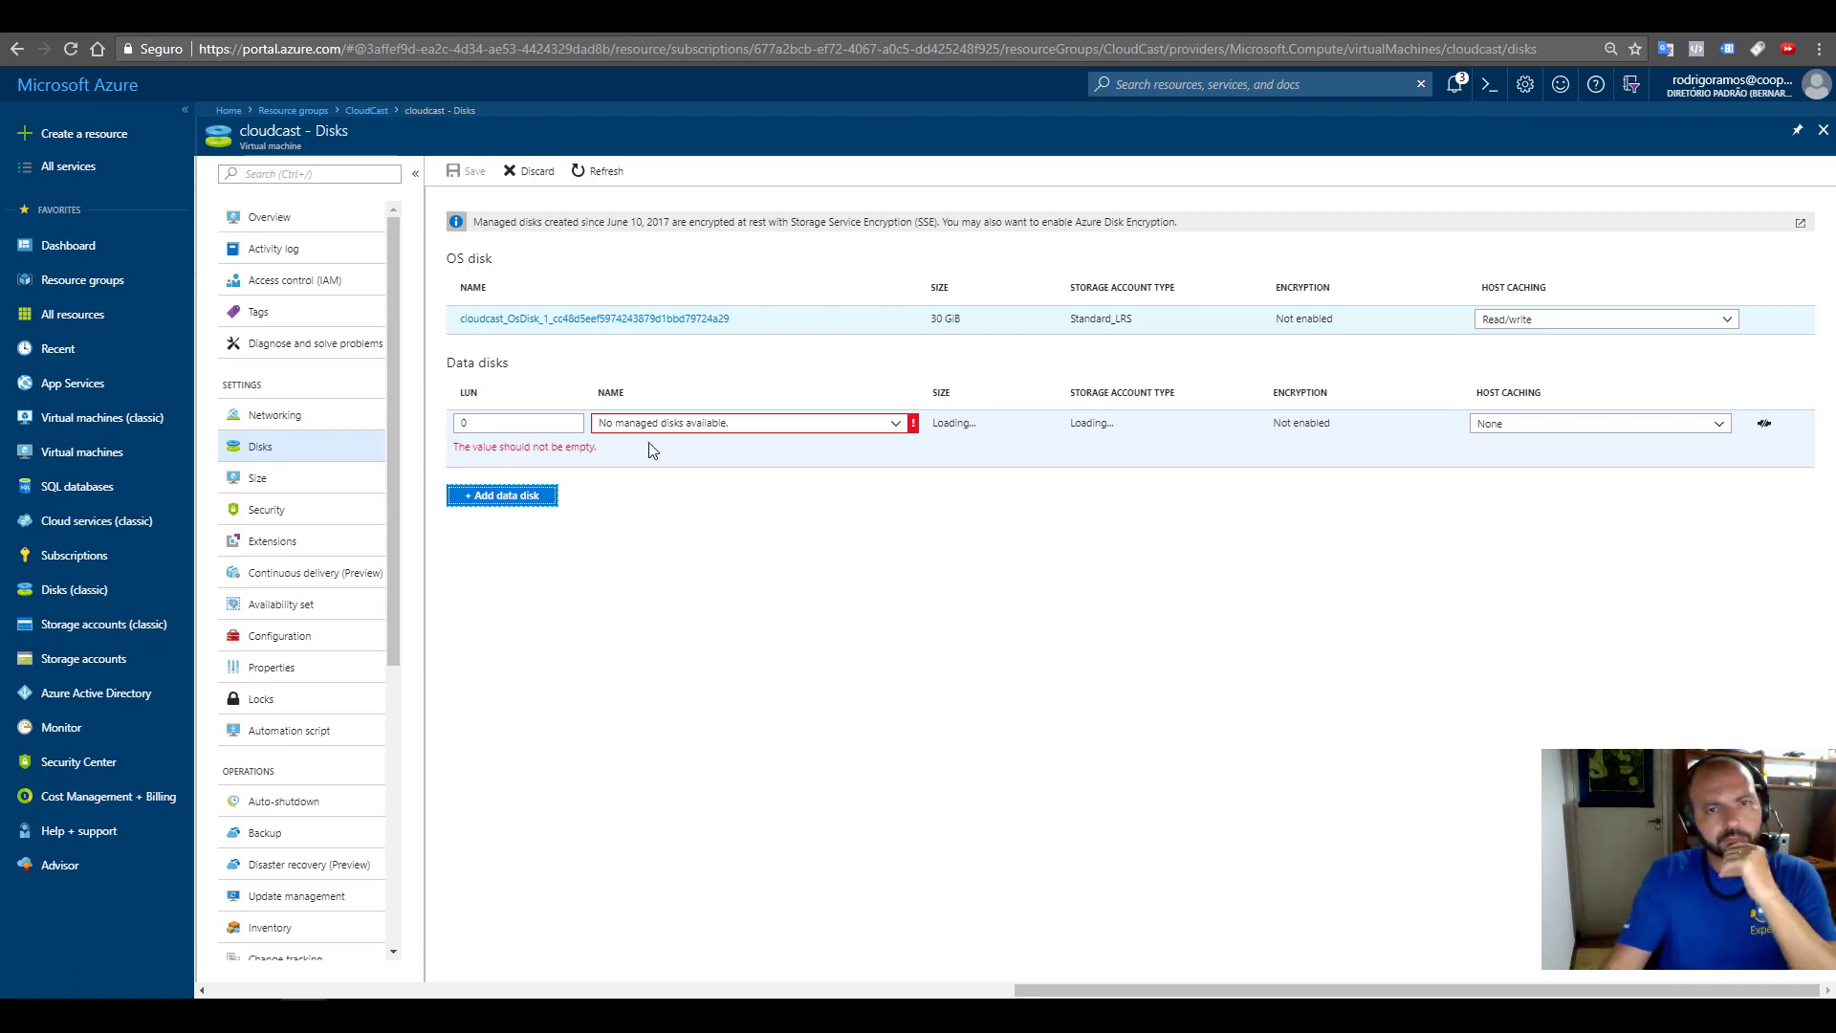
pyautogui.click(718, 423)
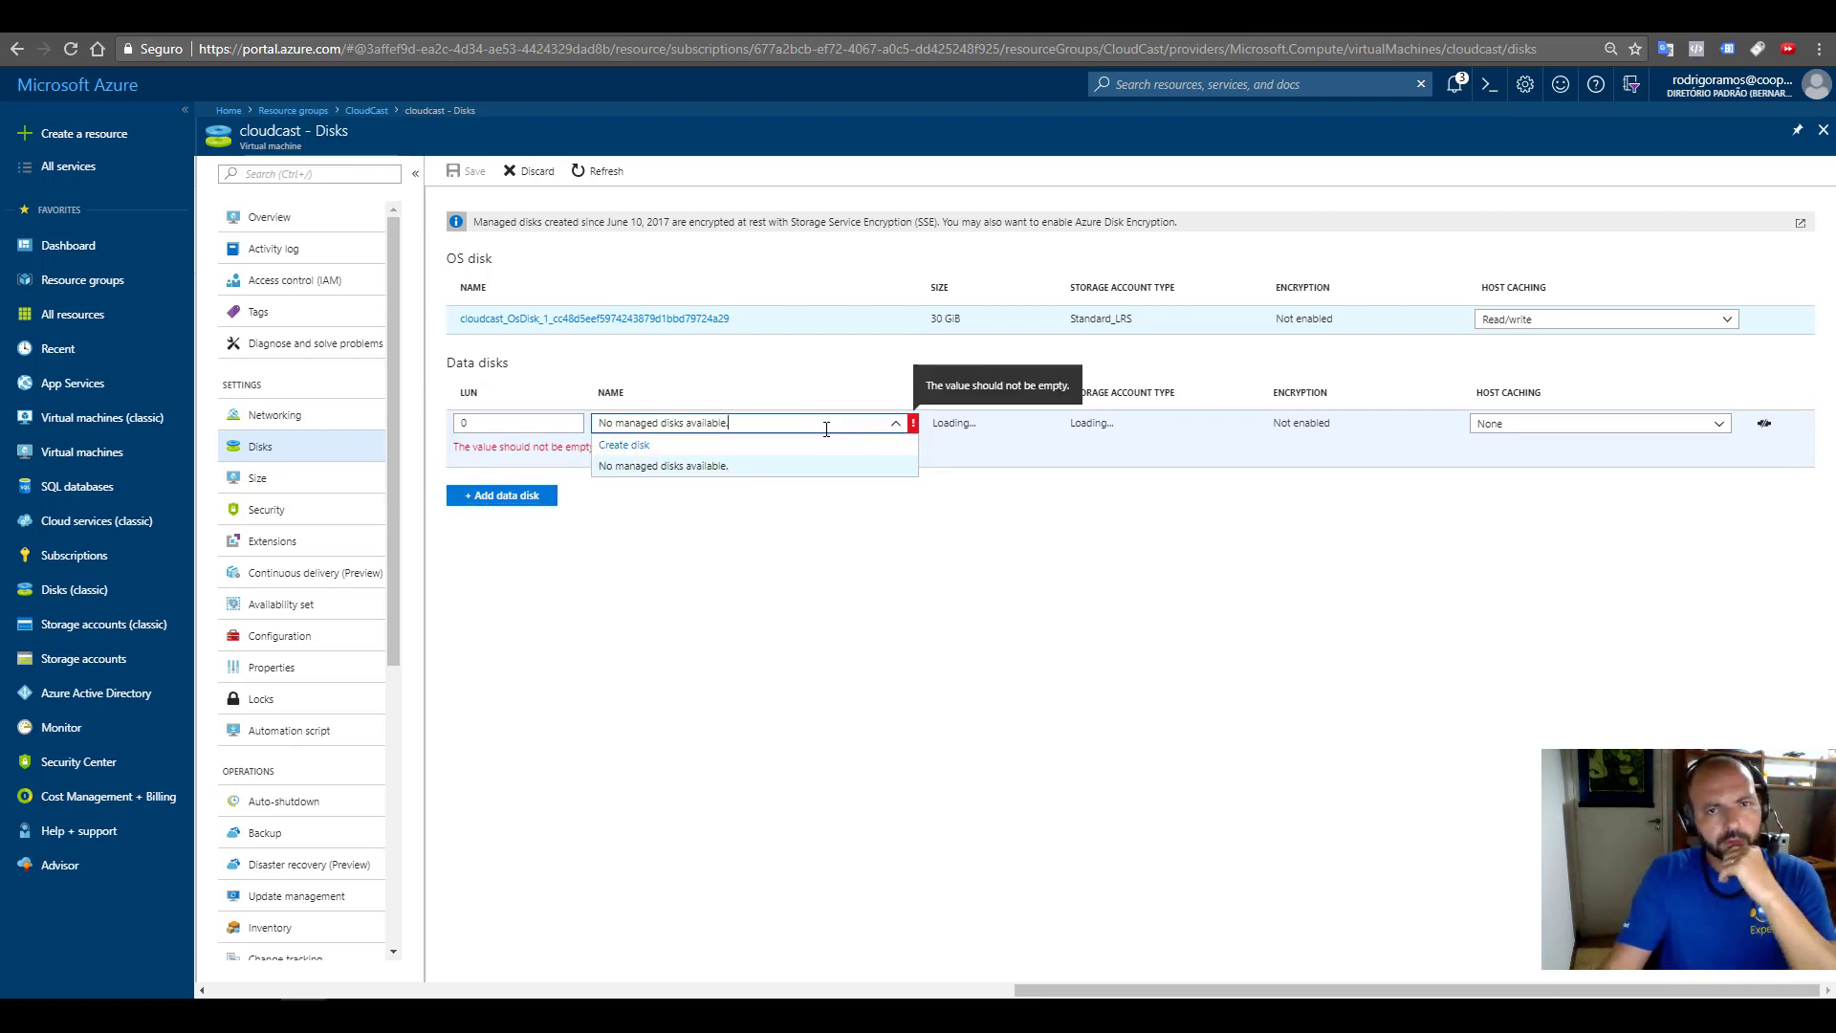
pyautogui.click(617, 445)
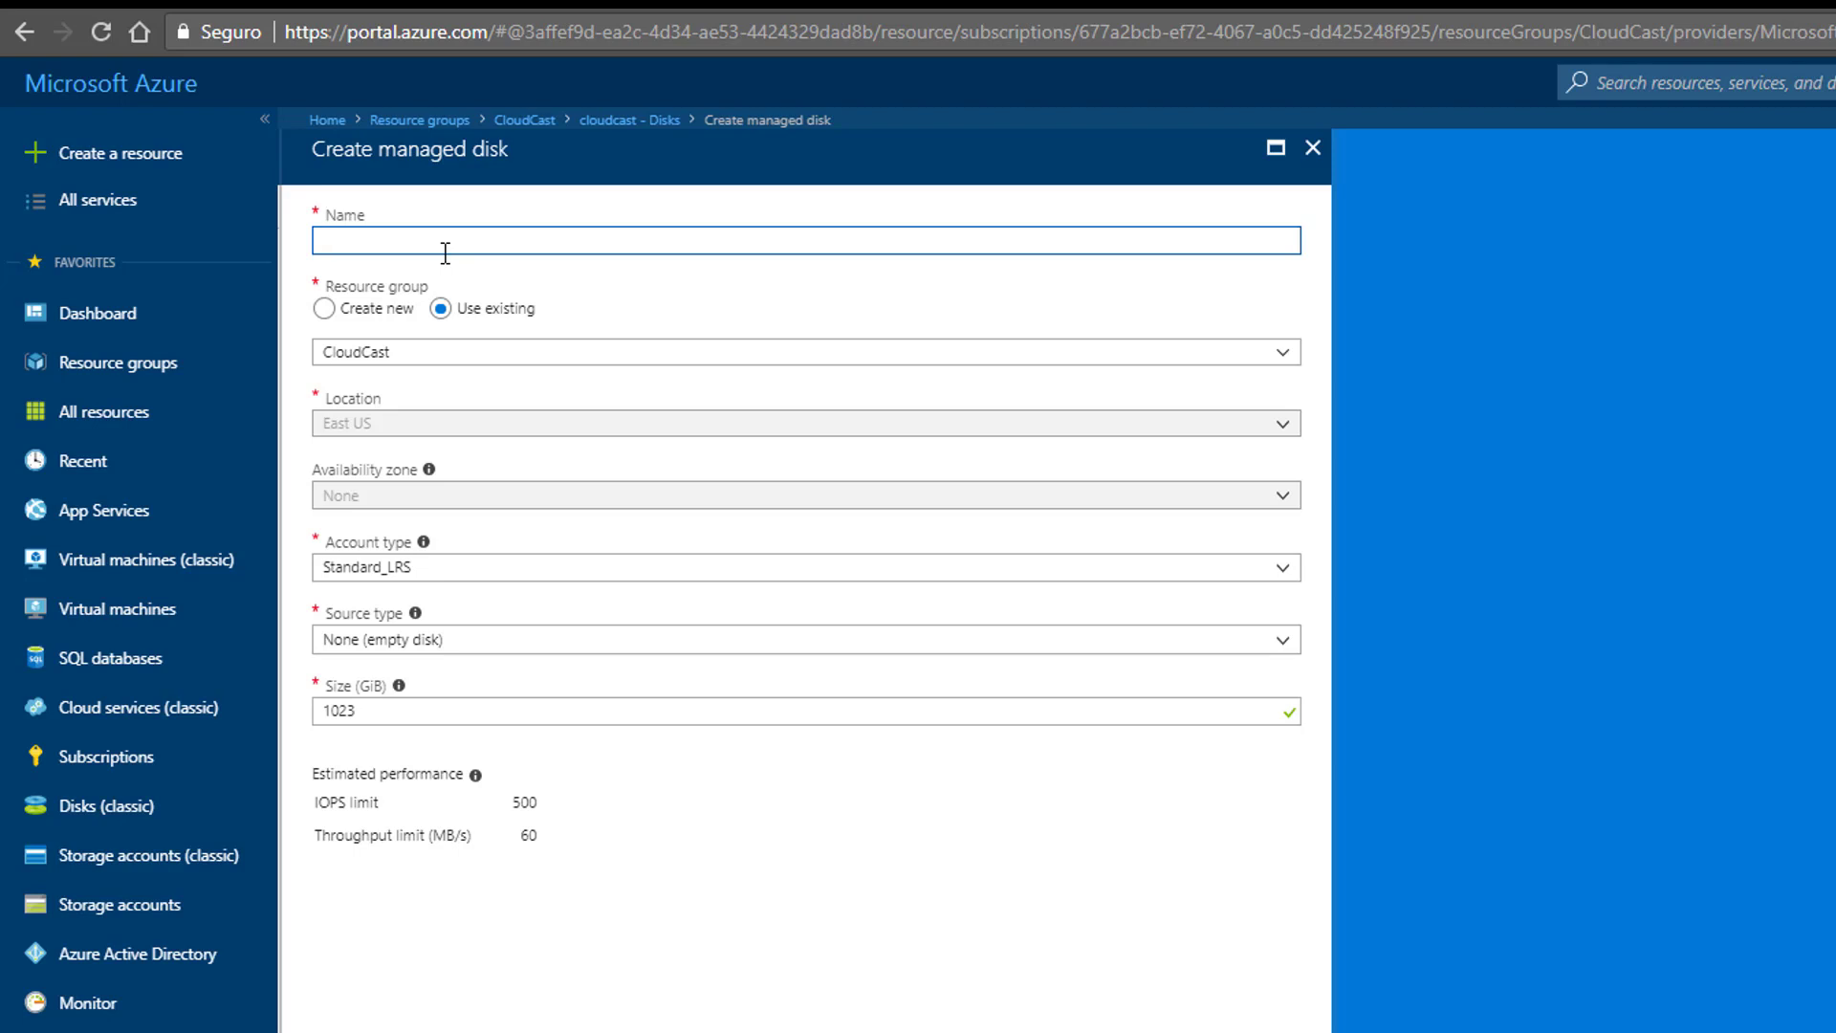
# Step: Name the managed disk datadrive, with account type Standard_LRS and source type None (empty disk)
pyautogui.write('datadrive')
pyautogui.press('Tab')
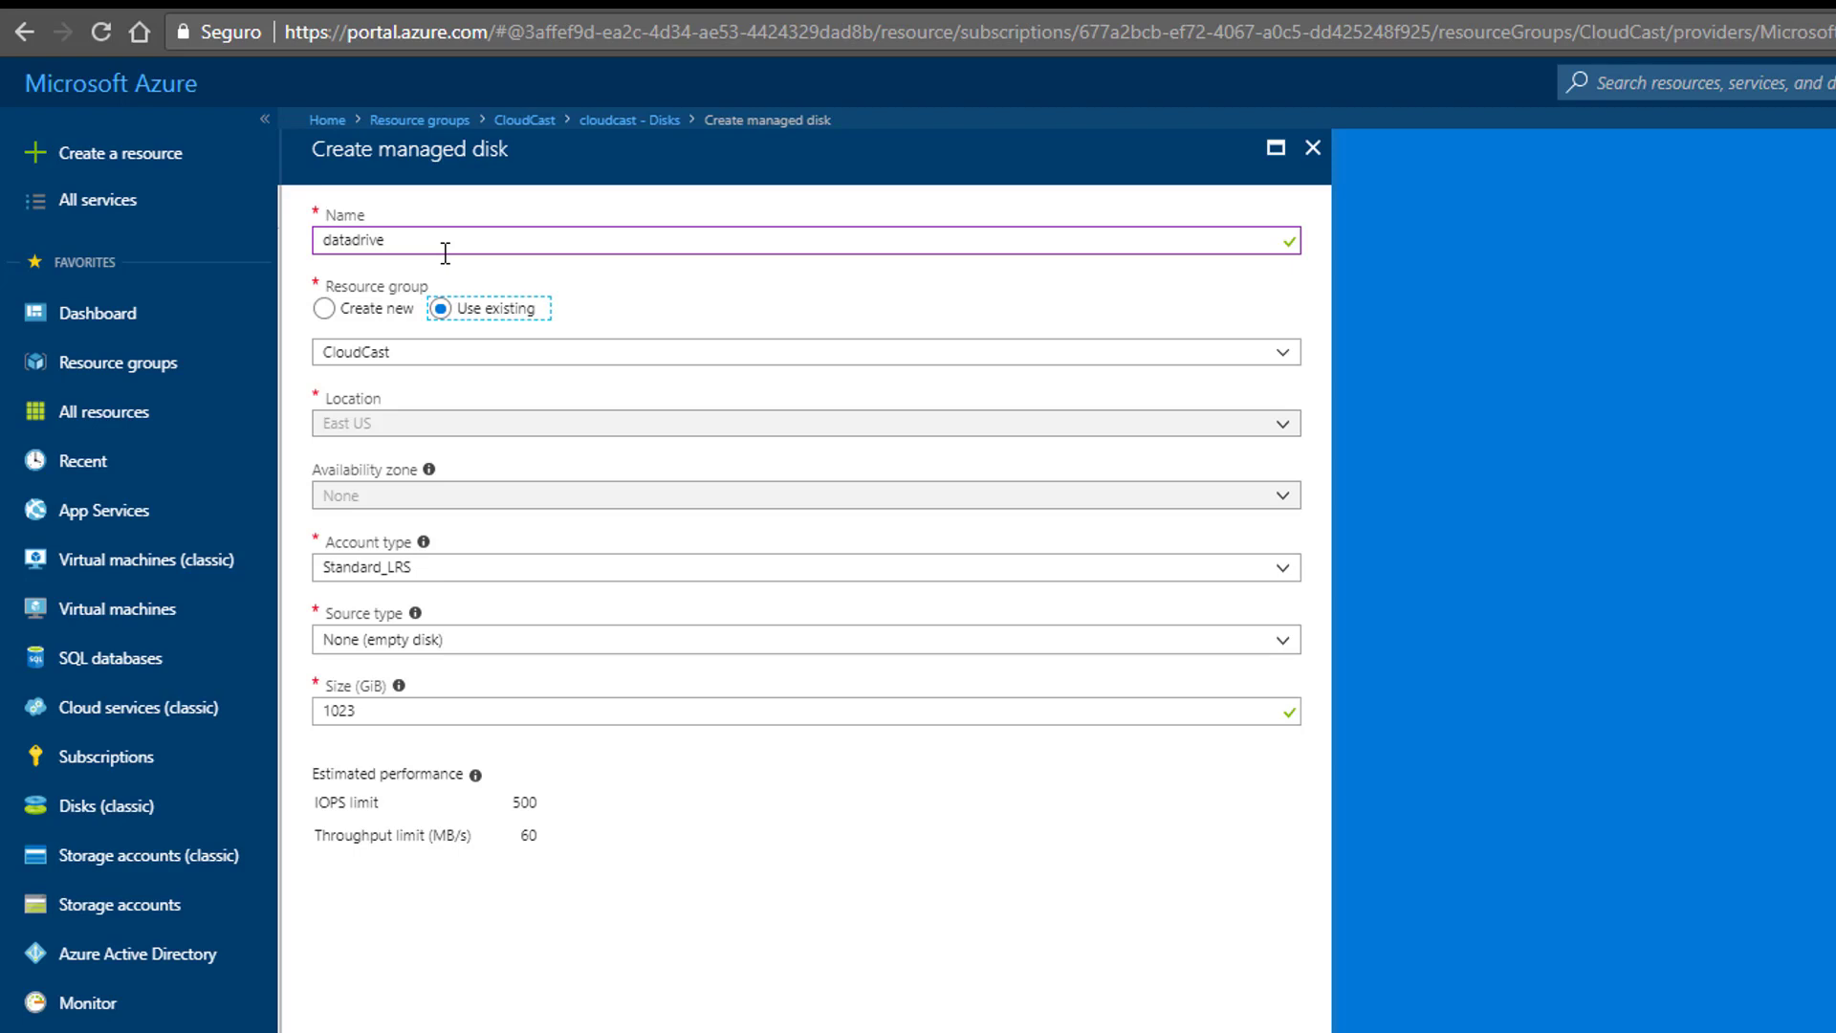
pyautogui.press('Tab')
pyautogui.press('Tab')
pyautogui.press('Tab')
pyautogui.hotkey('shift', 'Tab')
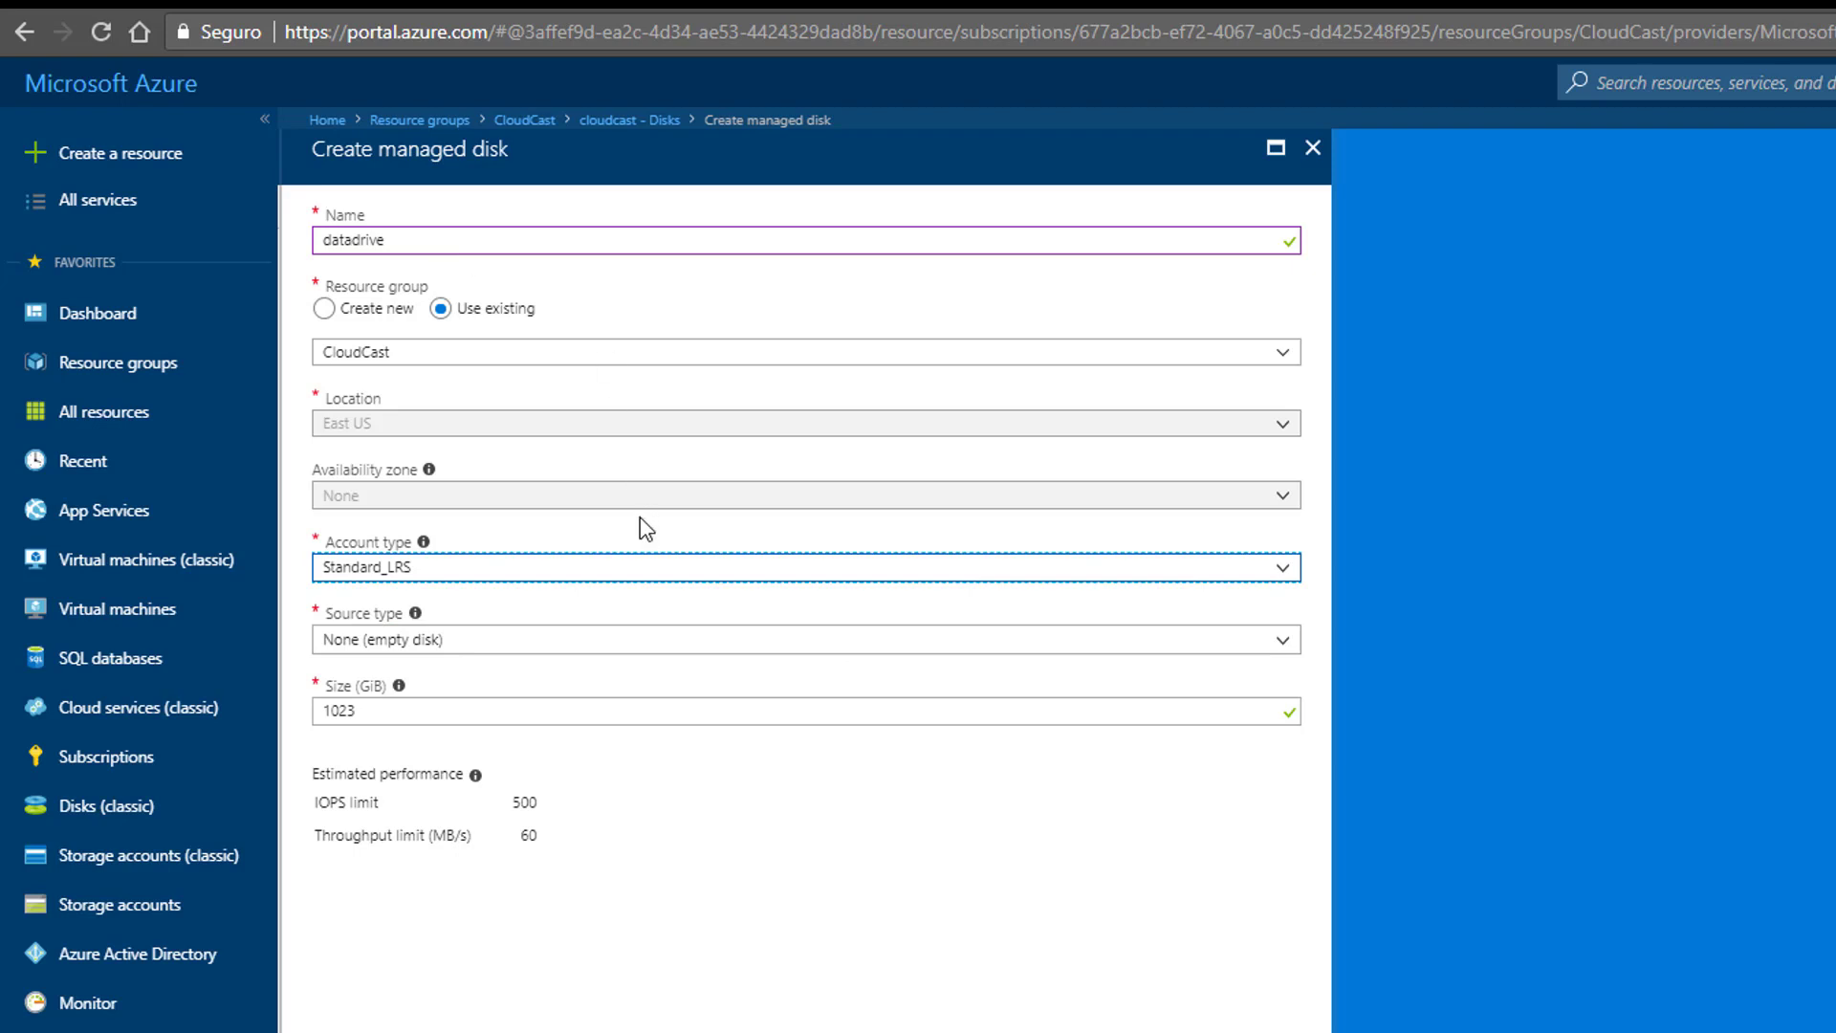
pyautogui.click(586, 574)
pyautogui.click(586, 588)
pyautogui.click(508, 646)
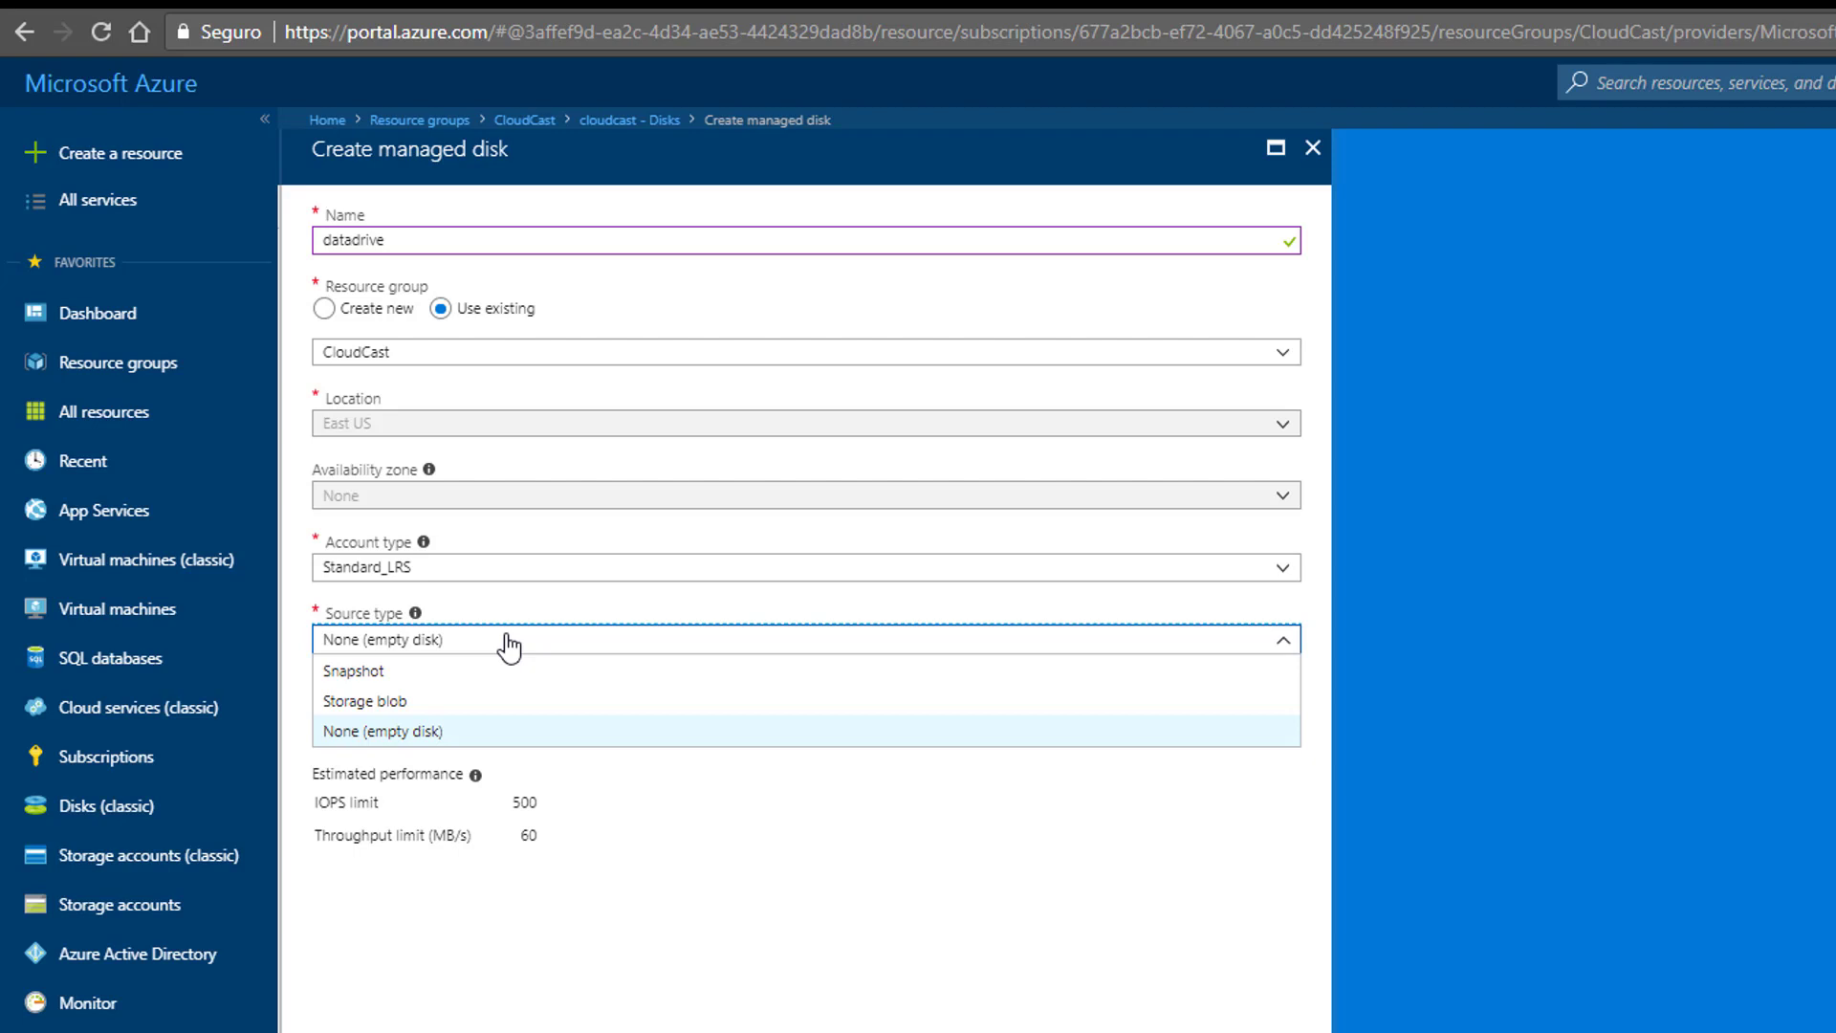
pyautogui.click(473, 733)
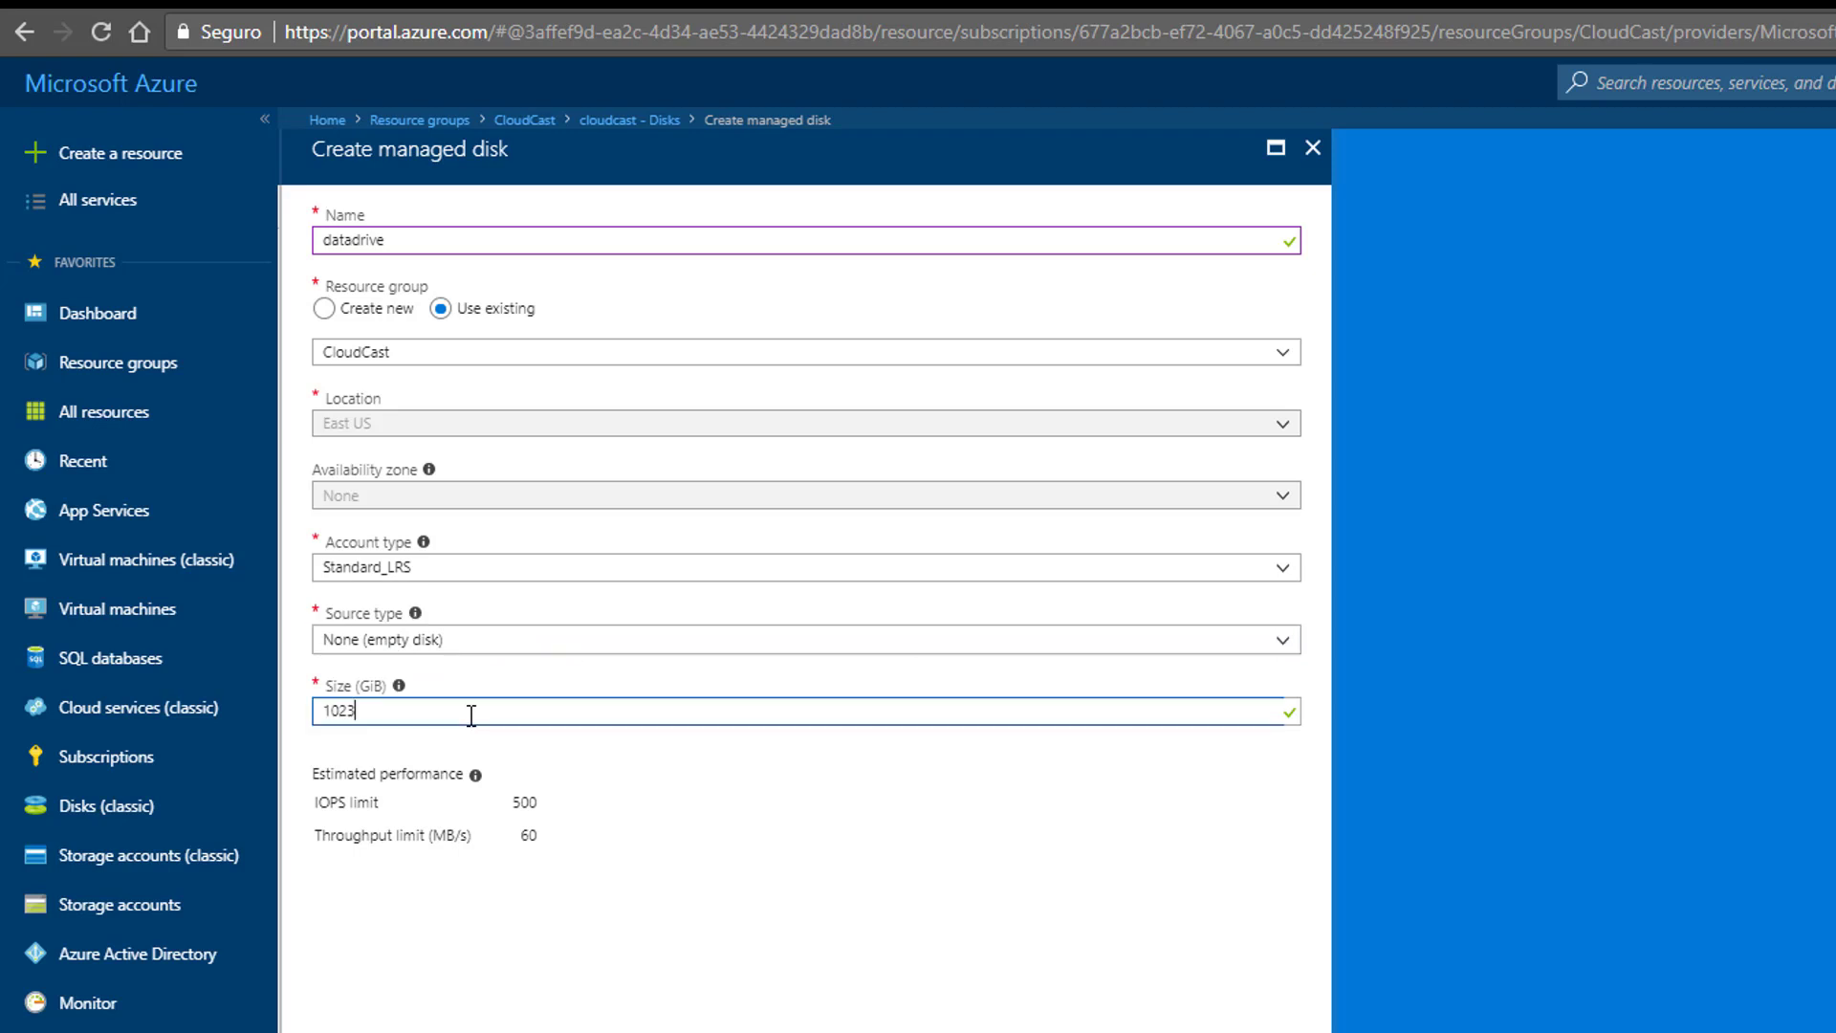
# Step: Set the managed disk's size to 32 GiB and create it
pyautogui.doubleClick(471, 712)
pyautogui.write('12')
pyautogui.press('BackSpace')
pyautogui.press('BackSpace')
pyautogui.write('23')
pyautogui.press('BackSpace')
pyautogui.press('BackSpace')
pyautogui.write('32')
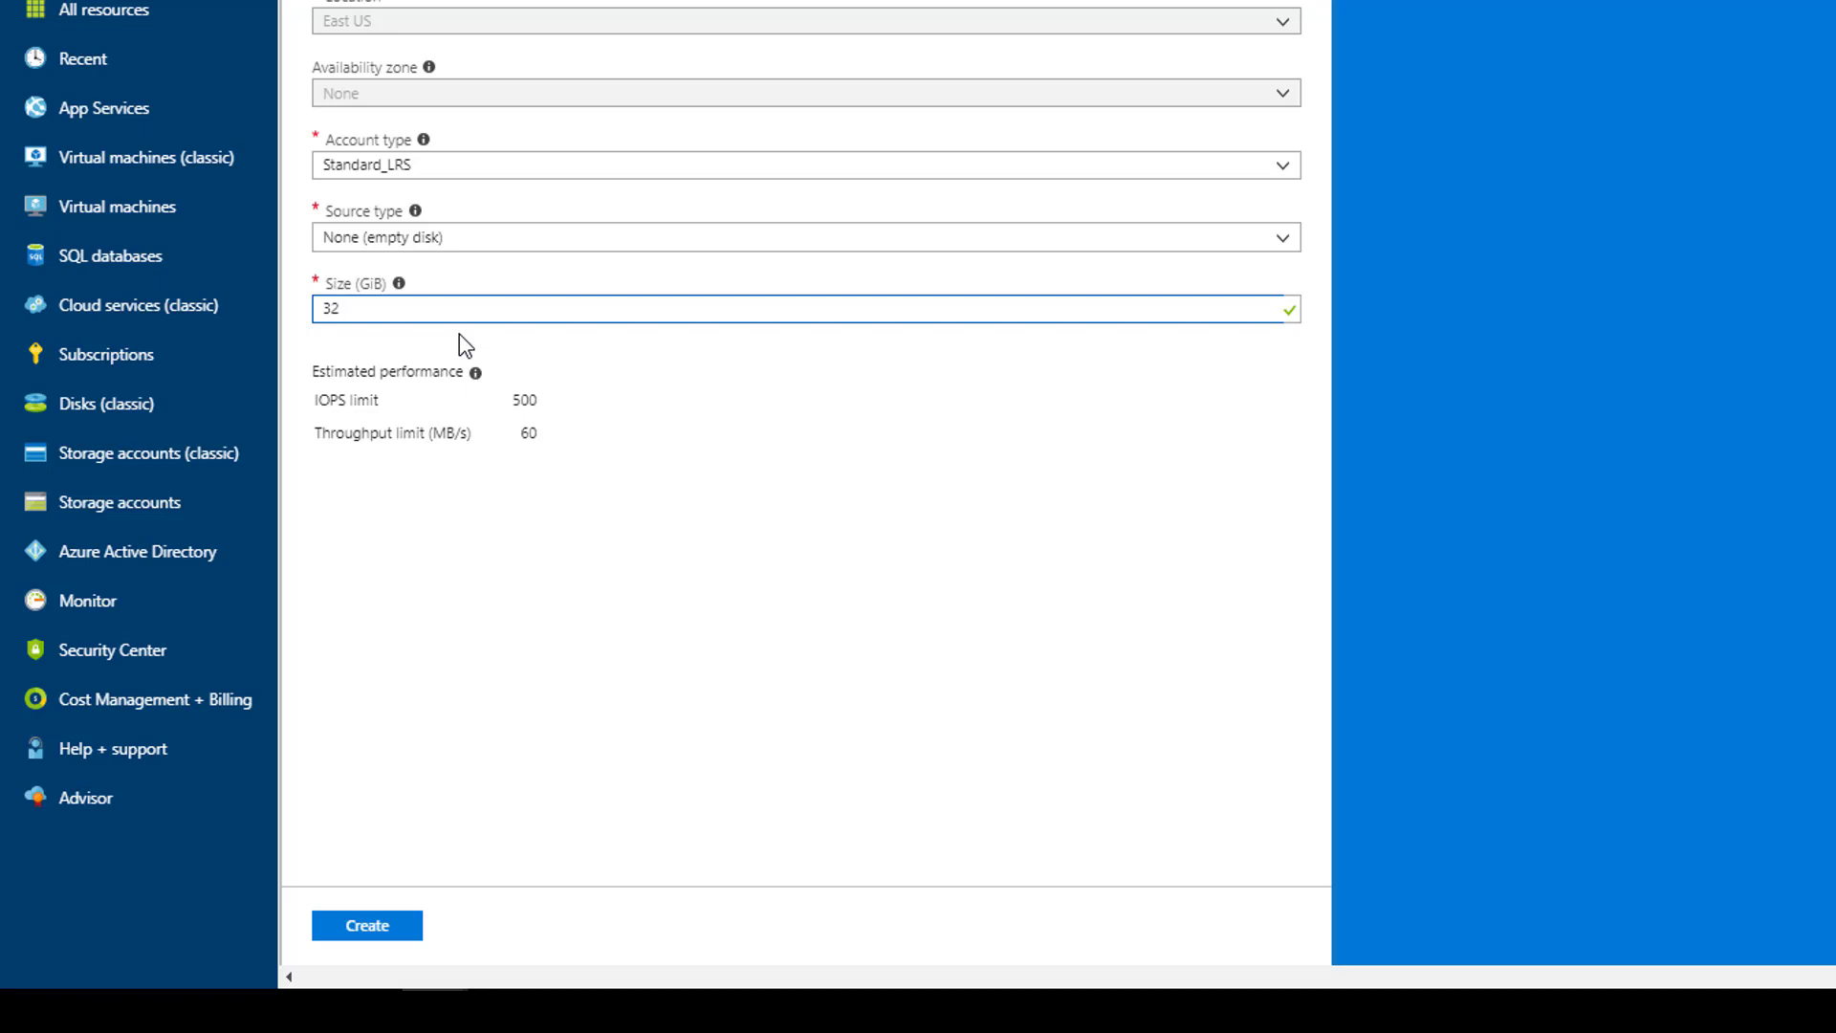
pyautogui.click(401, 939)
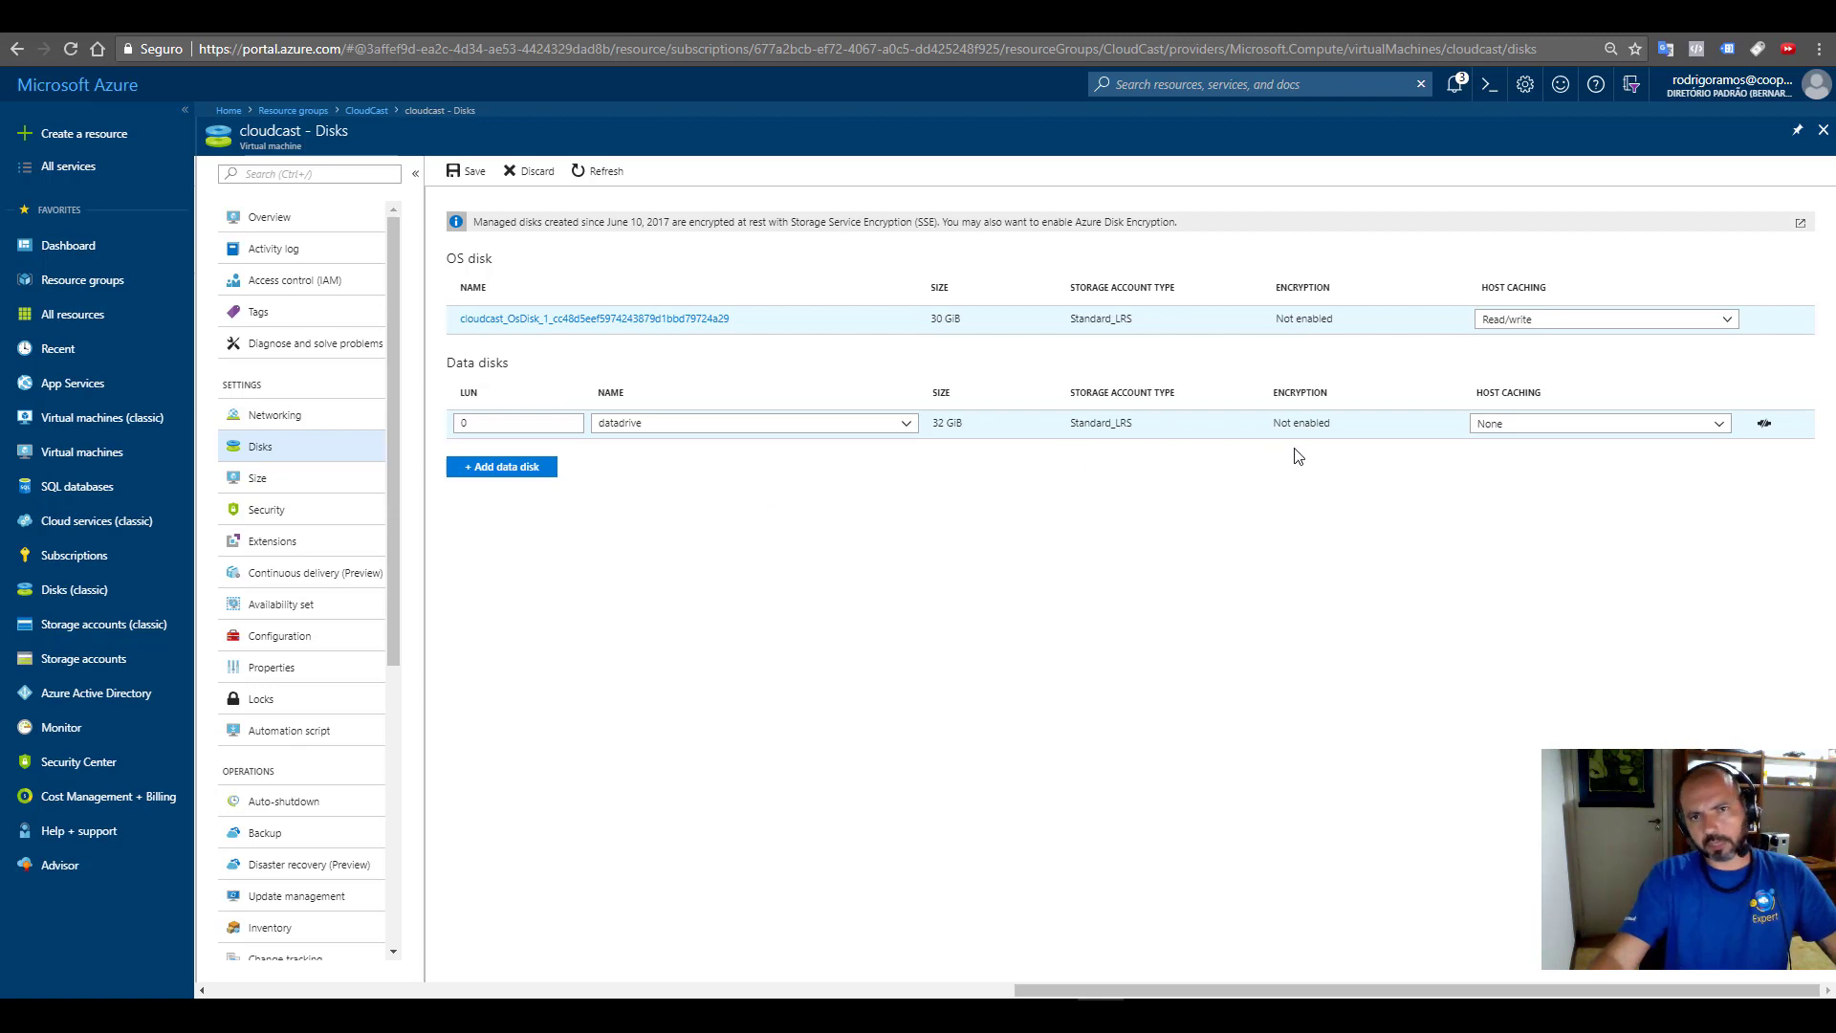
# Step: Set host caching to None for the datadrive disk and save the virtual machine's disk configuration
pyautogui.click(1499, 438)
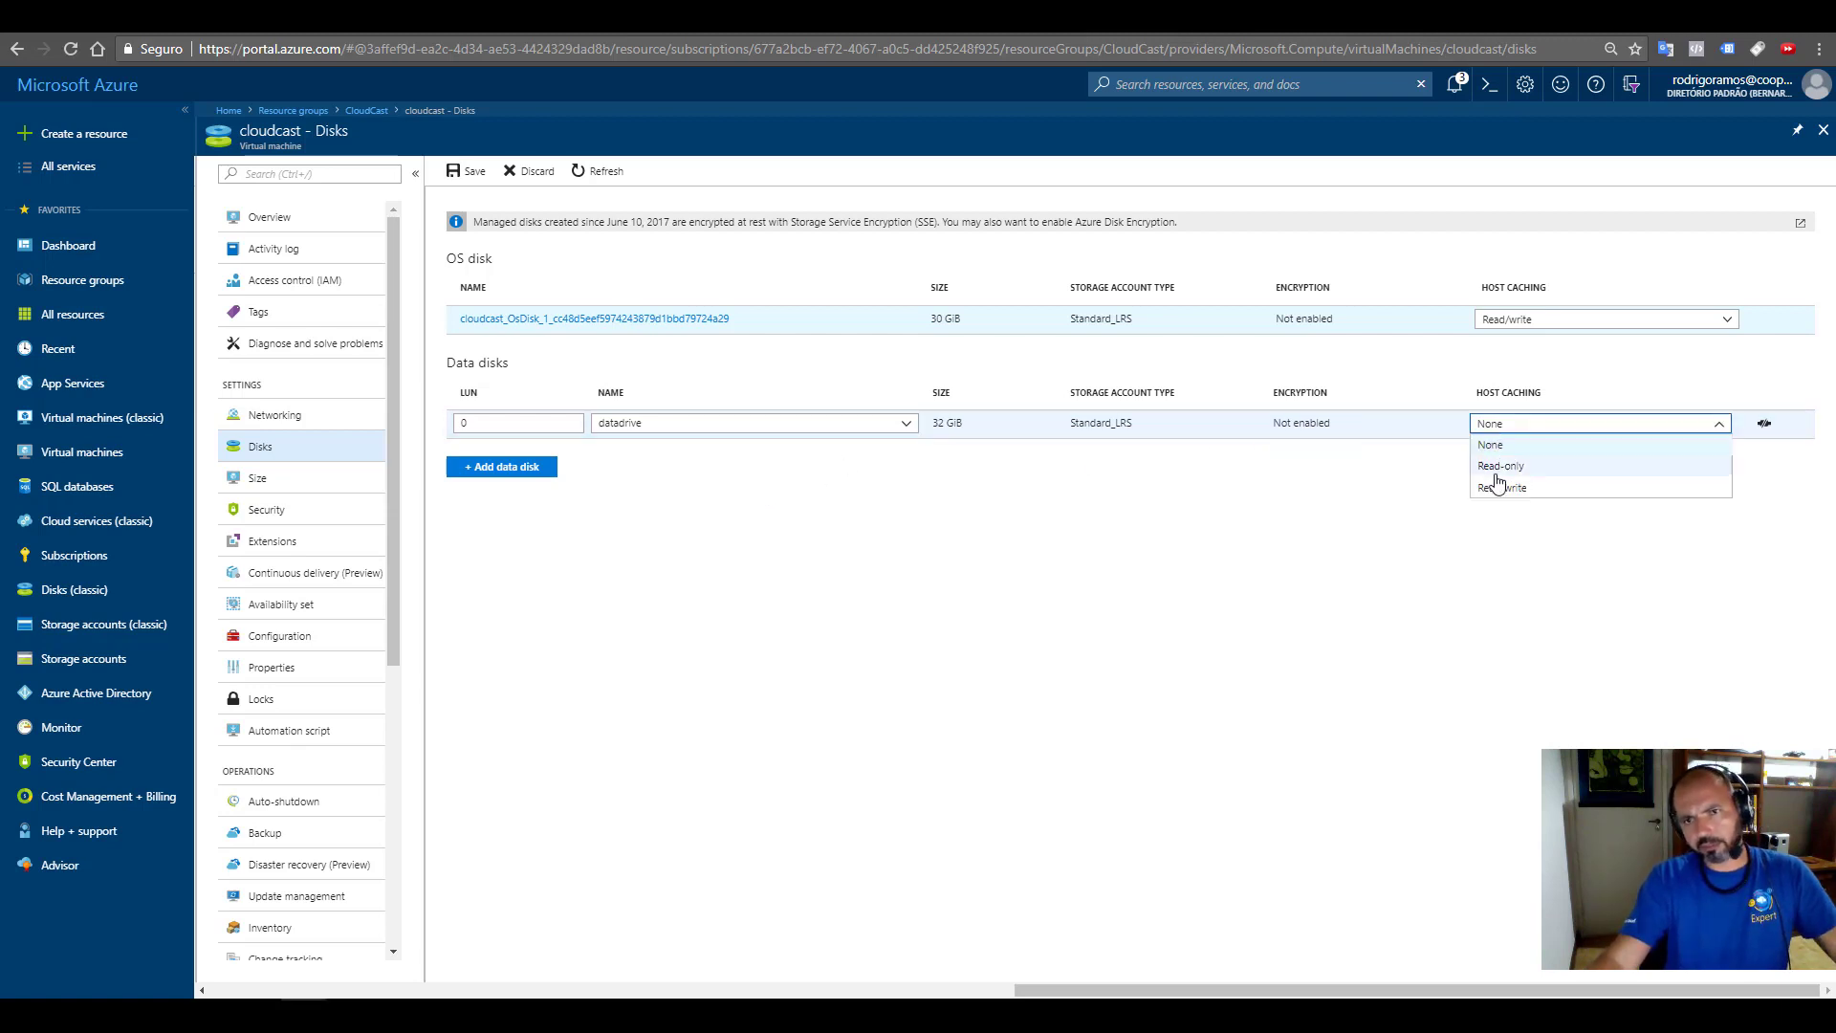
pyautogui.click(1482, 444)
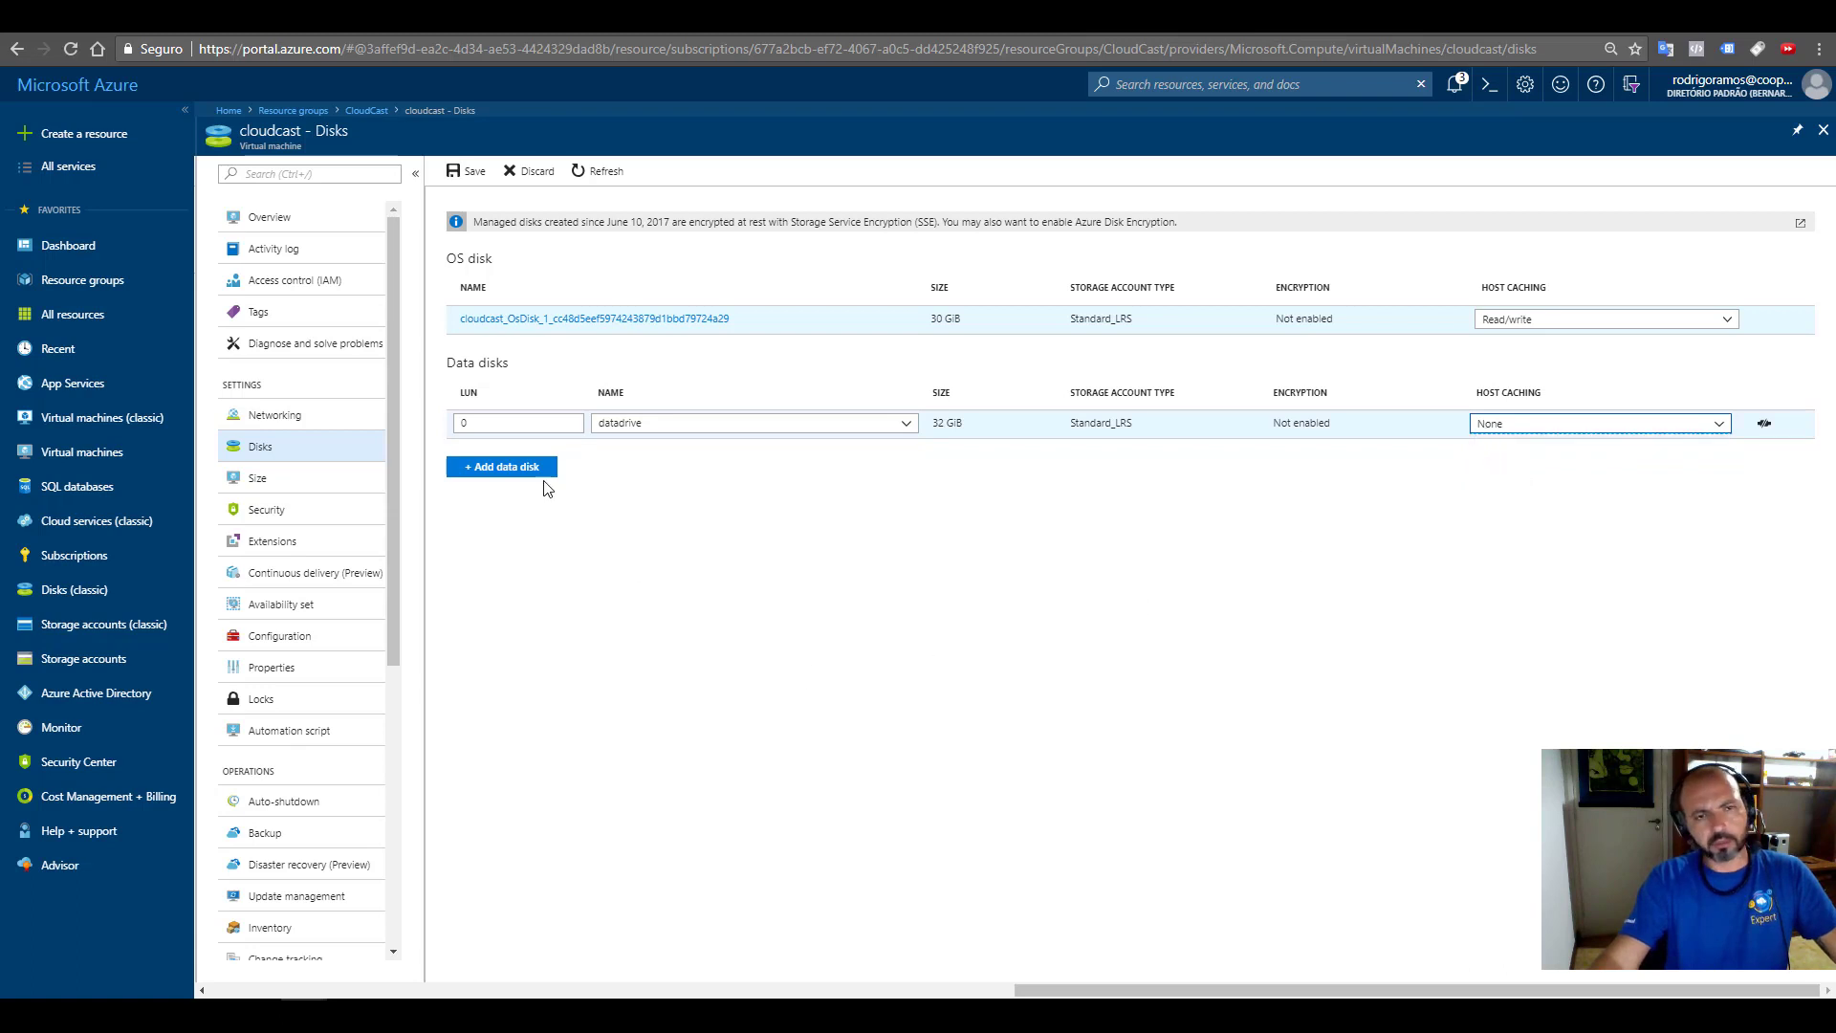
pyautogui.click(466, 174)
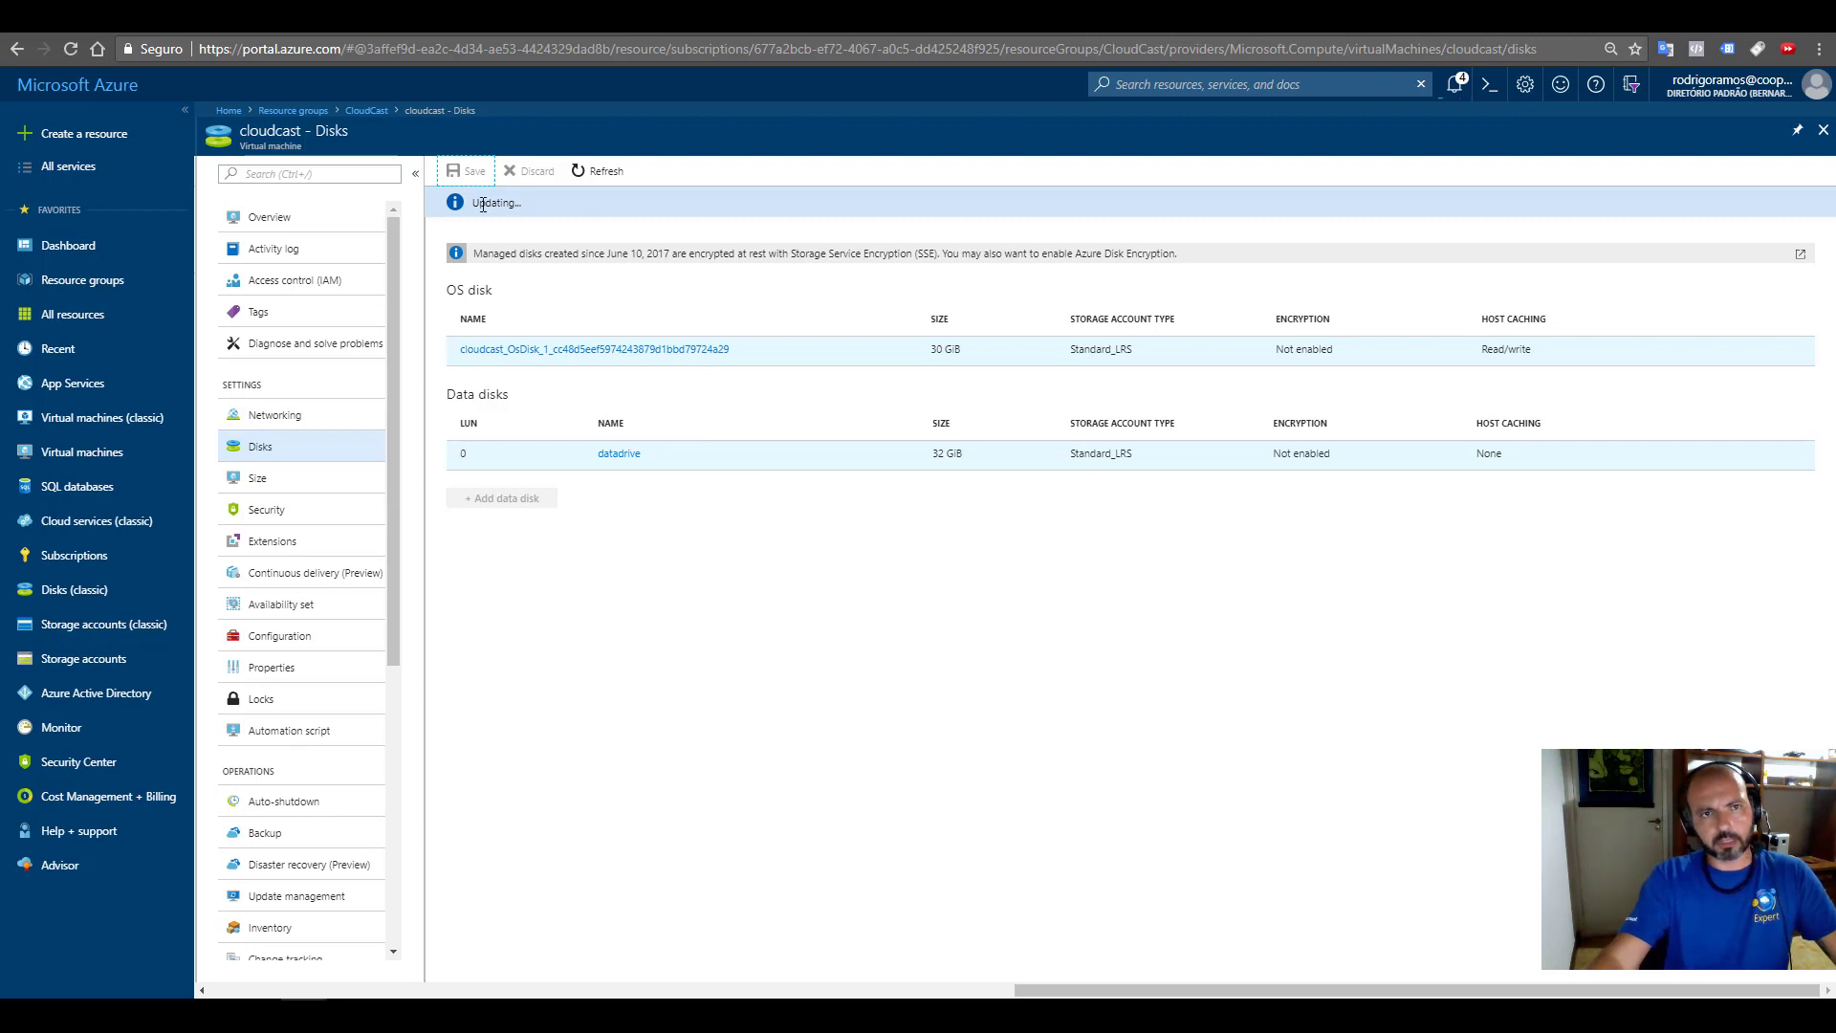
pyautogui.moveTo(479, 203); pyautogui.dragTo(547, 206)
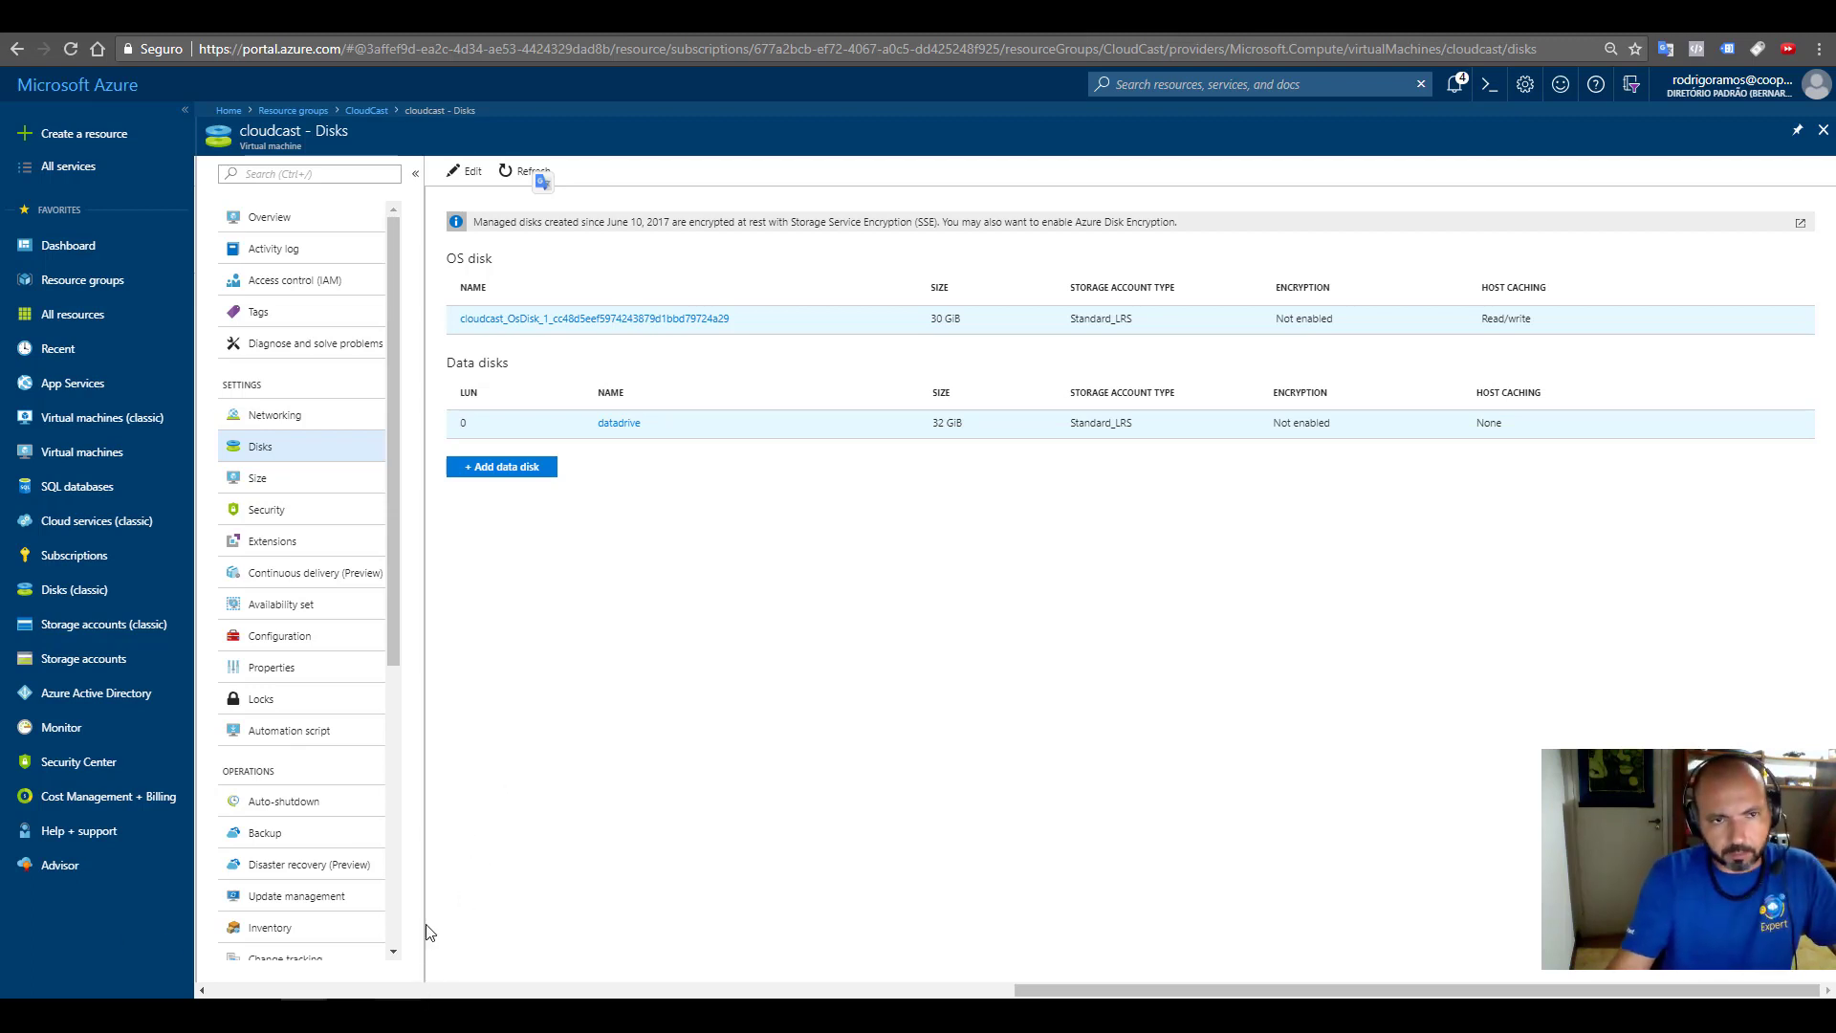
# Step: Copy the virtual machine's public IP address 23.101.132.88 from its overview into PuTTY as the SSH host
pyautogui.click(272, 217)
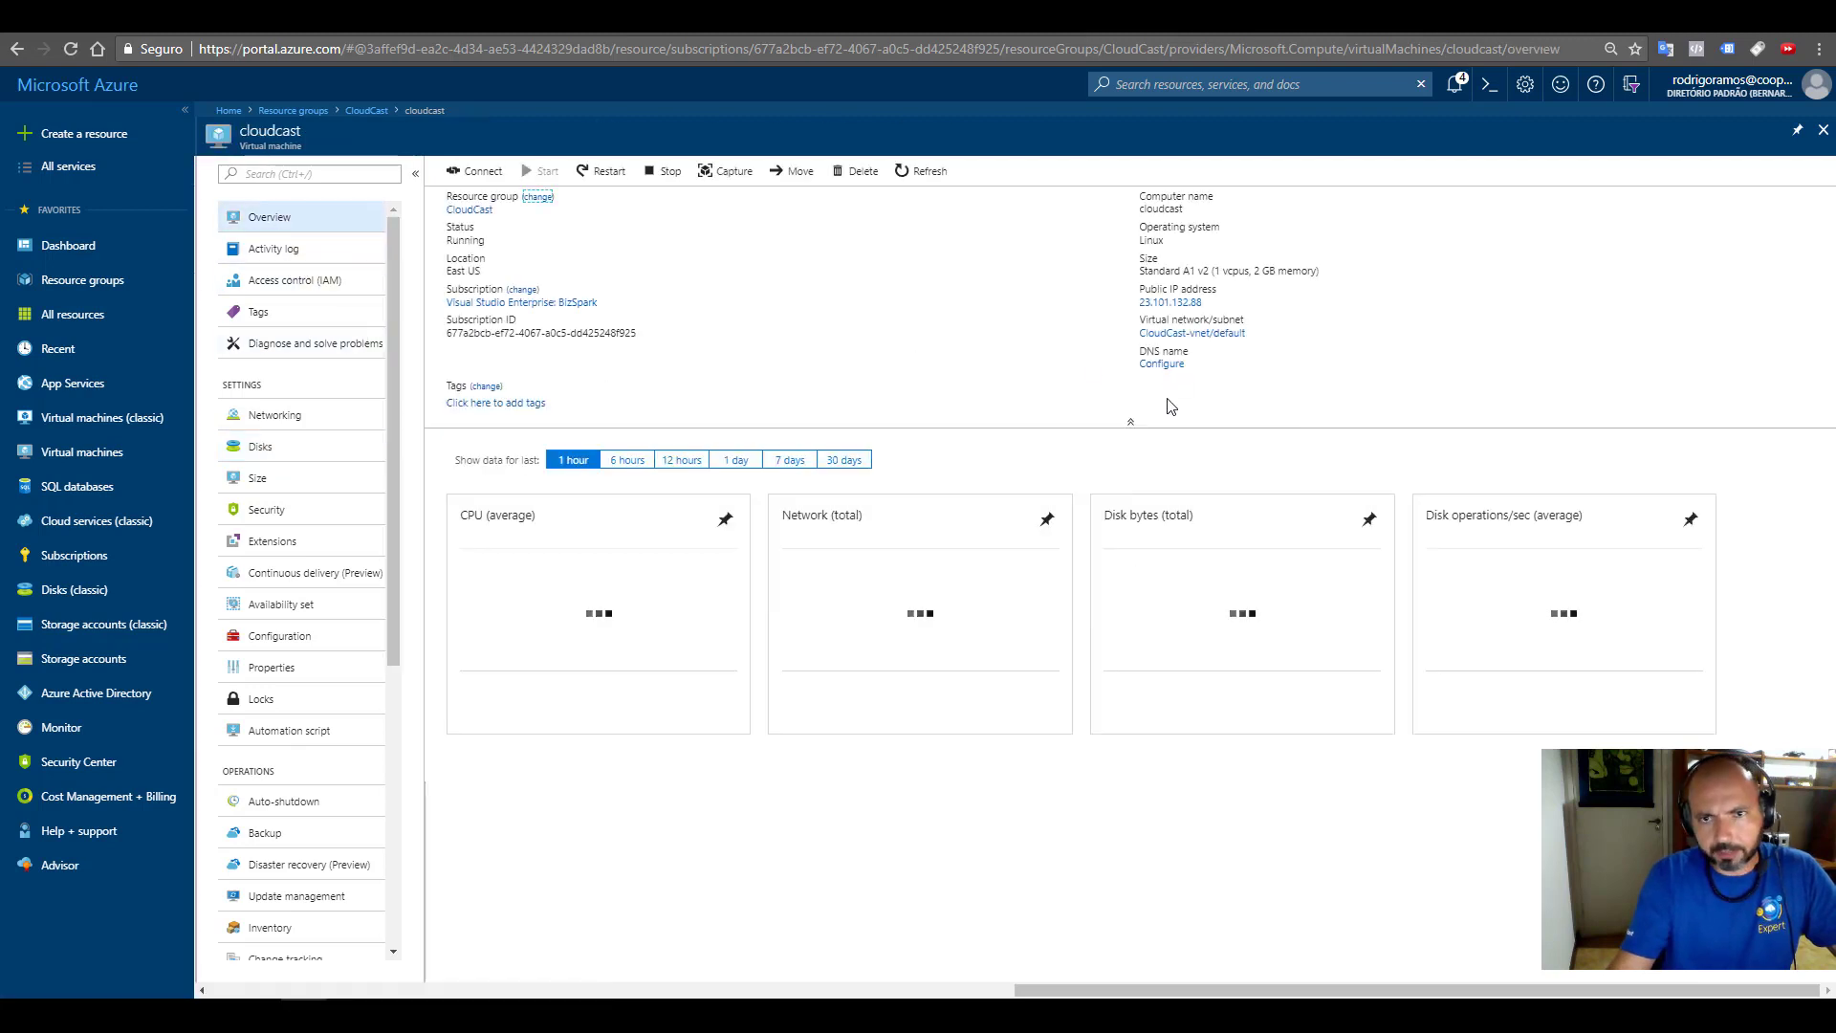
pyautogui.click(1210, 303)
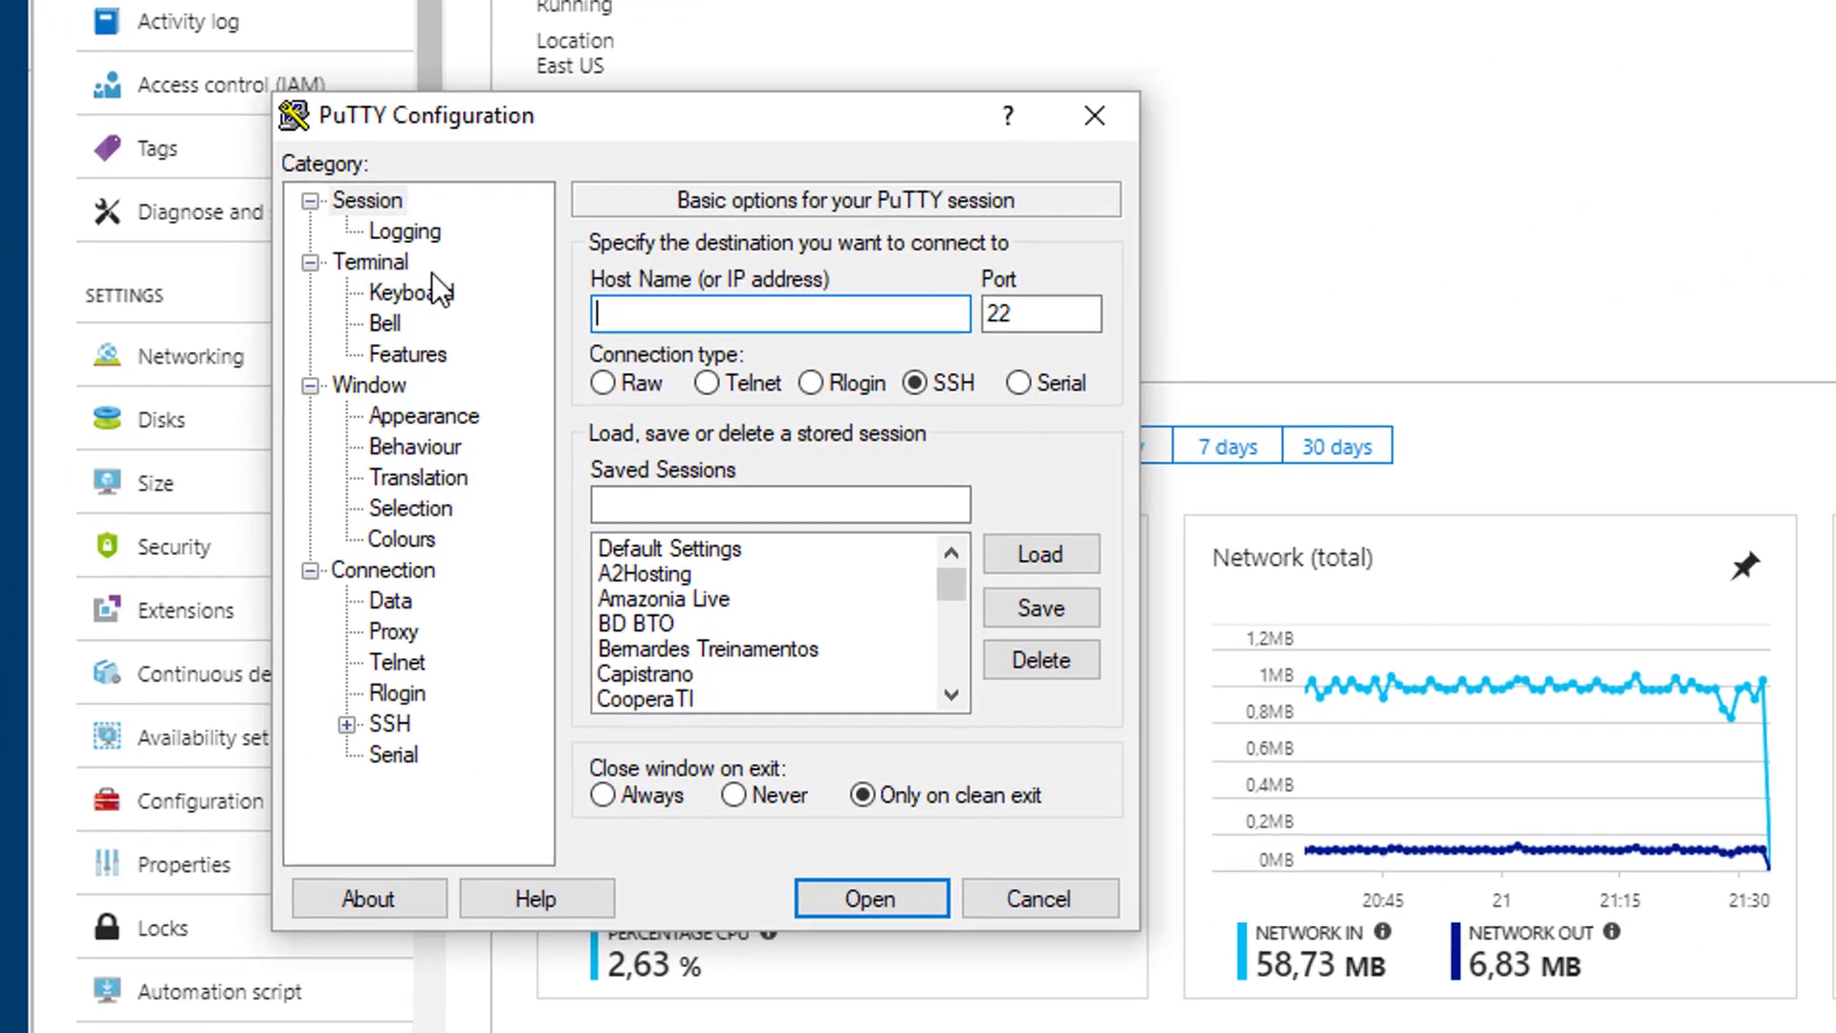
pyautogui.hotkey('ctrl', 'v')
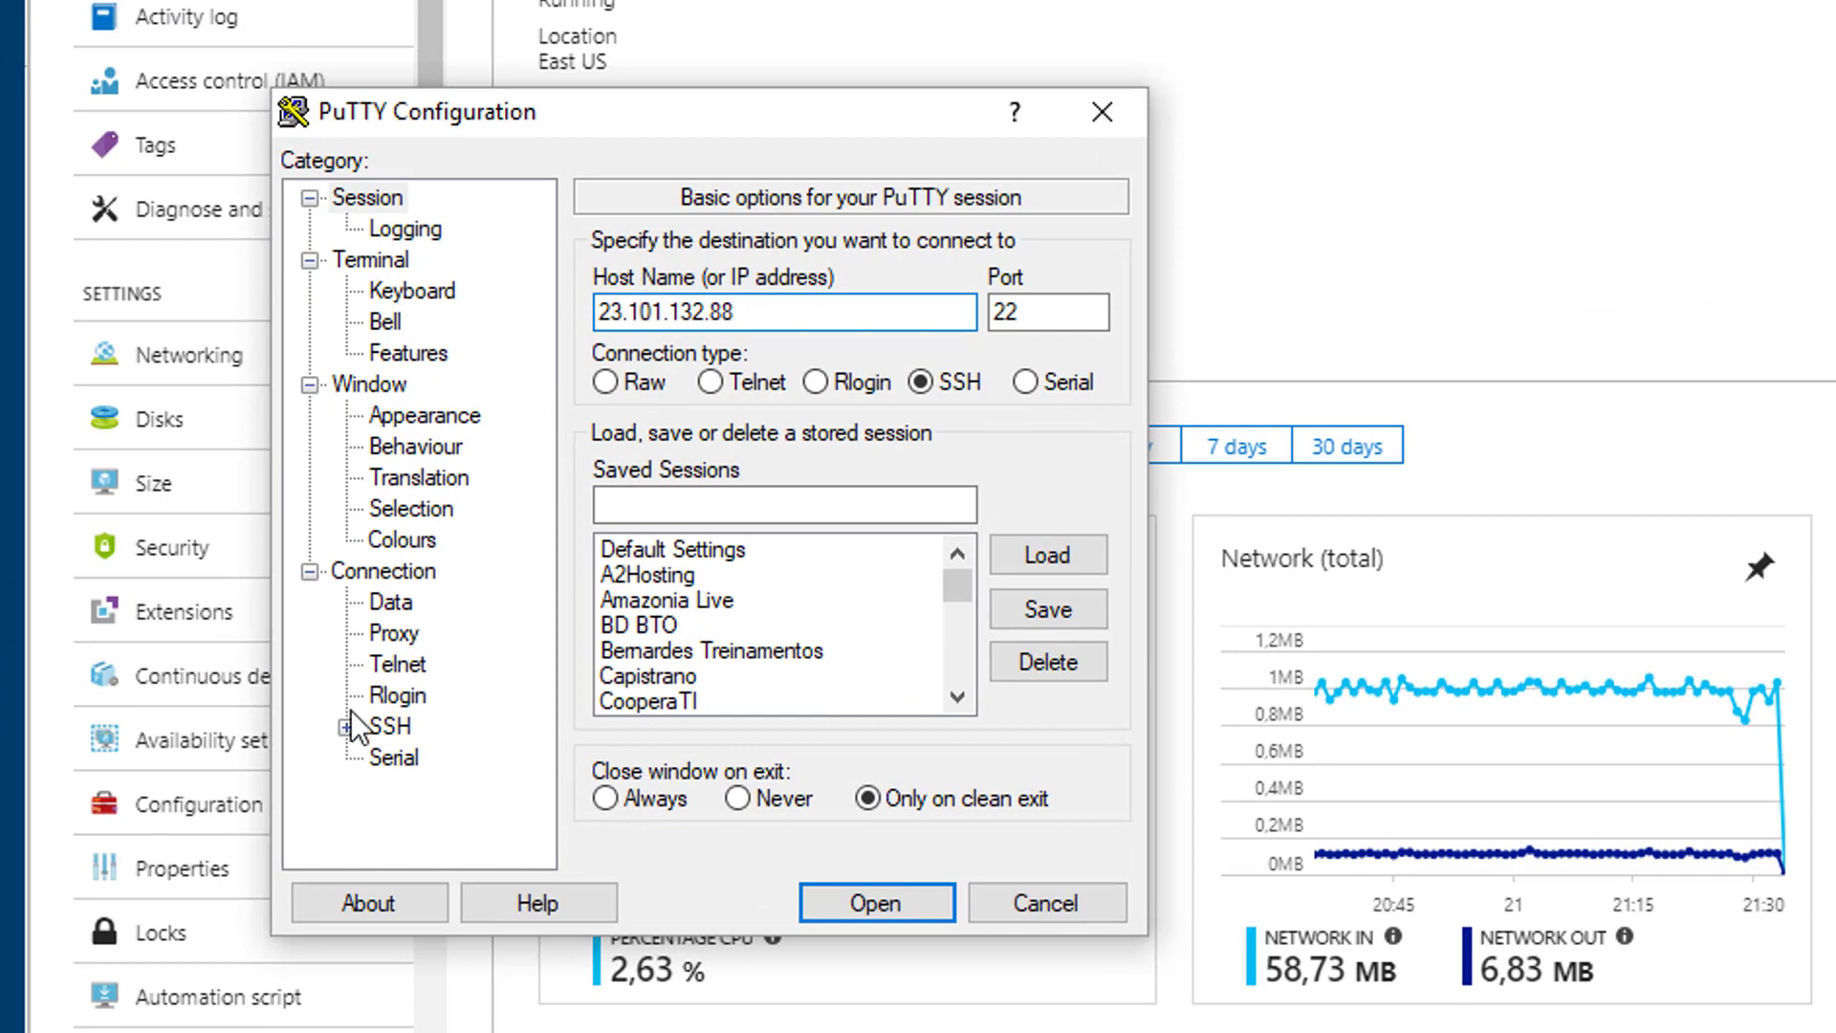
# Step: Select the cloudcastdemo private key file for the session's SSH authentication
pyautogui.click(345, 727)
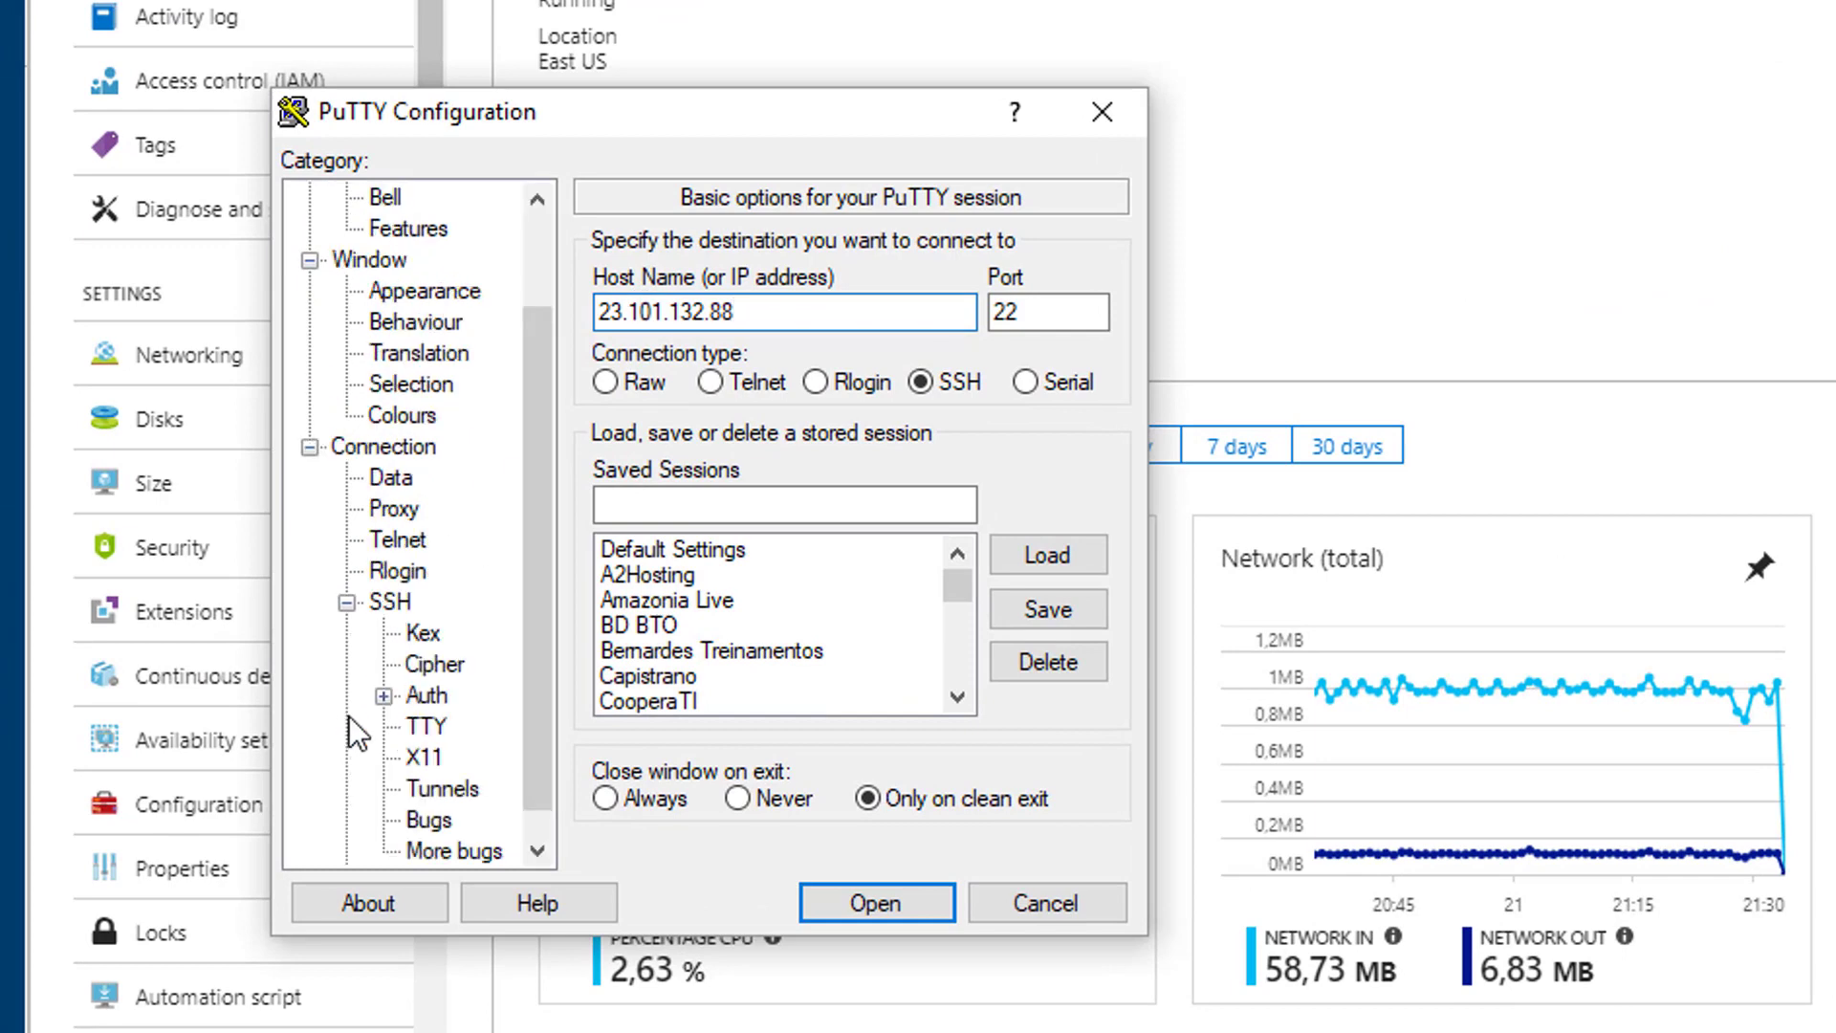
pyautogui.click(384, 697)
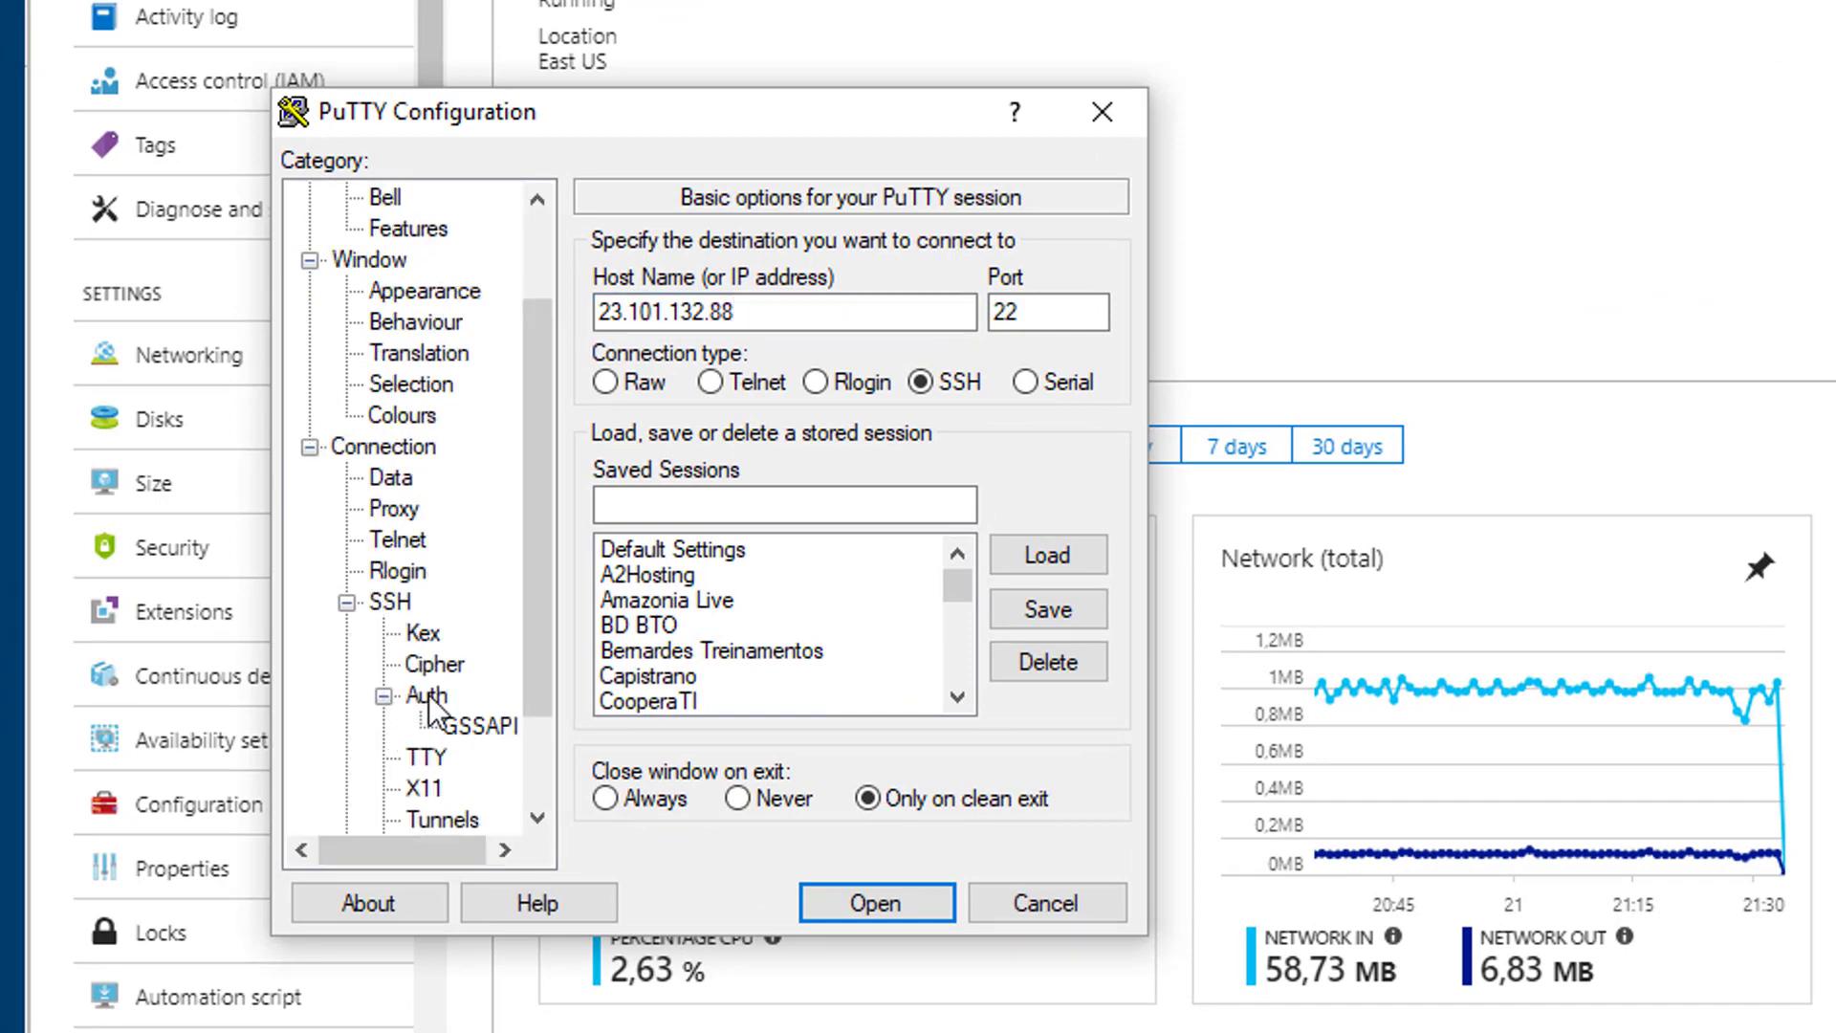
pyautogui.click(425, 695)
pyautogui.click(1071, 655)
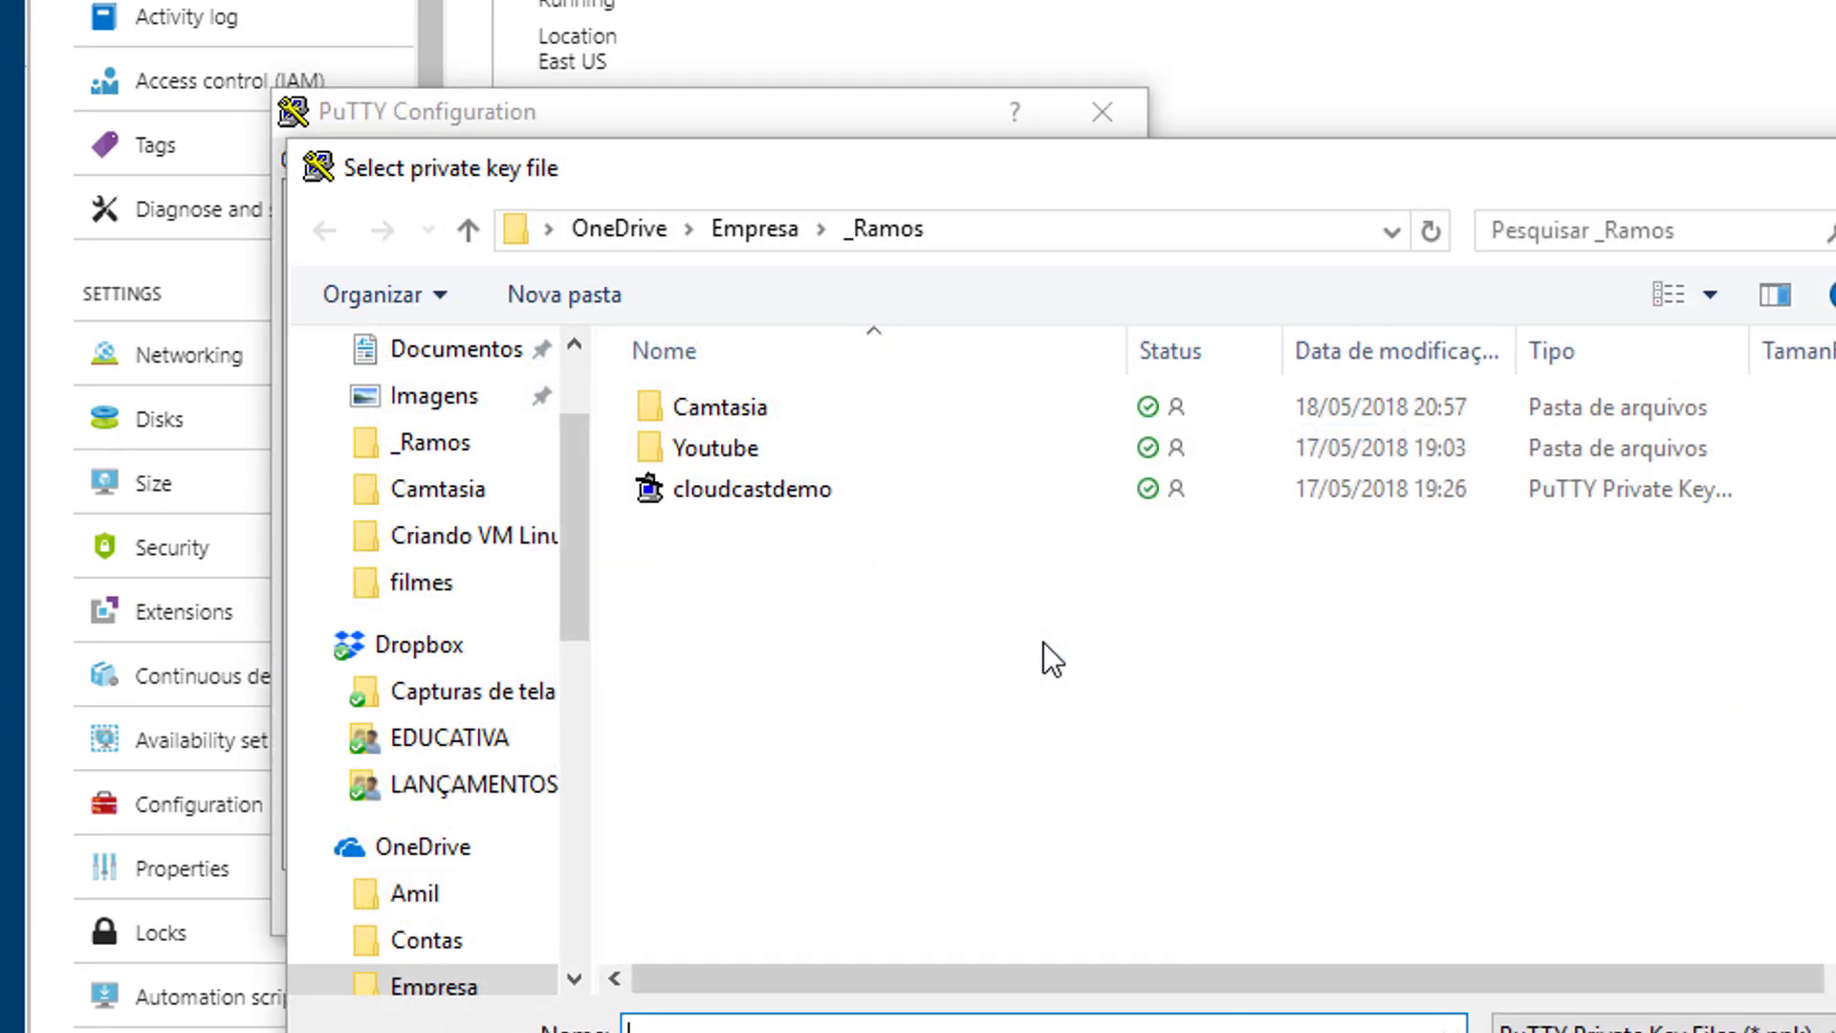
pyautogui.click(796, 491)
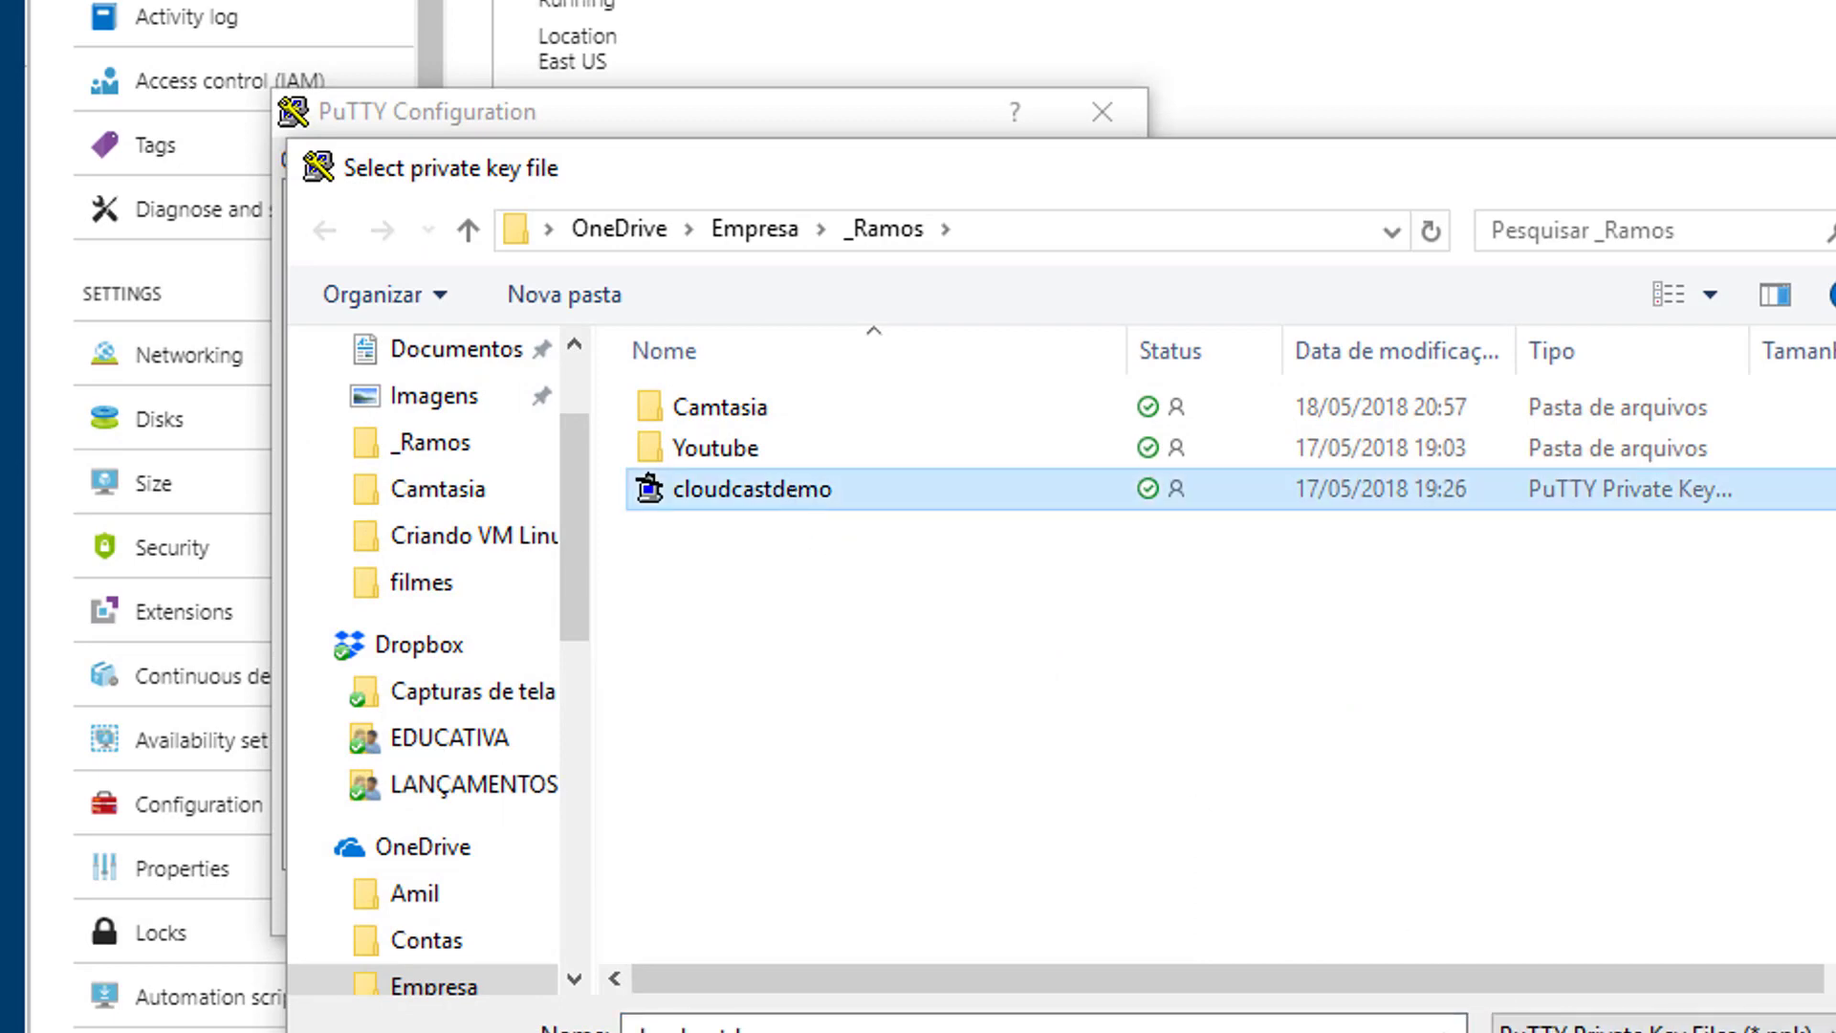
pyautogui.press('Return')
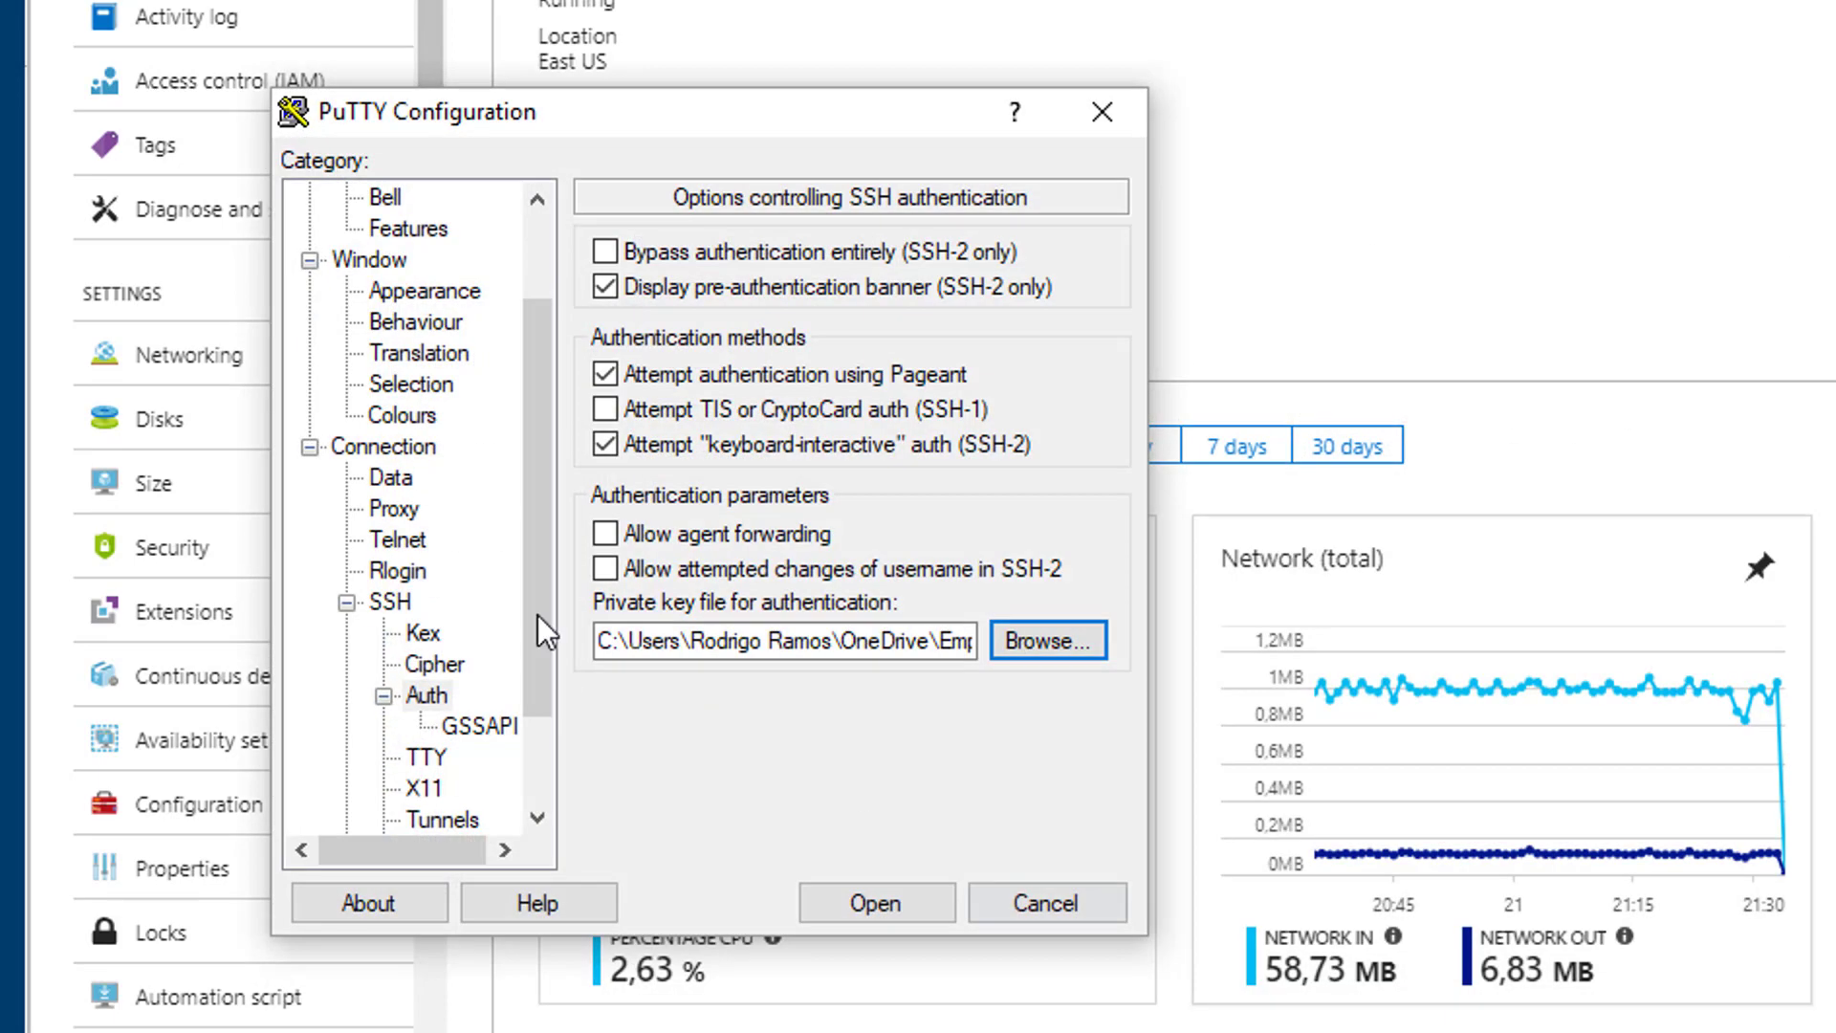
# Step: Set the auto-login username to cloudcast and open the SSH connection to the virtual machine
pyautogui.click(392, 478)
pyautogui.click(971, 281)
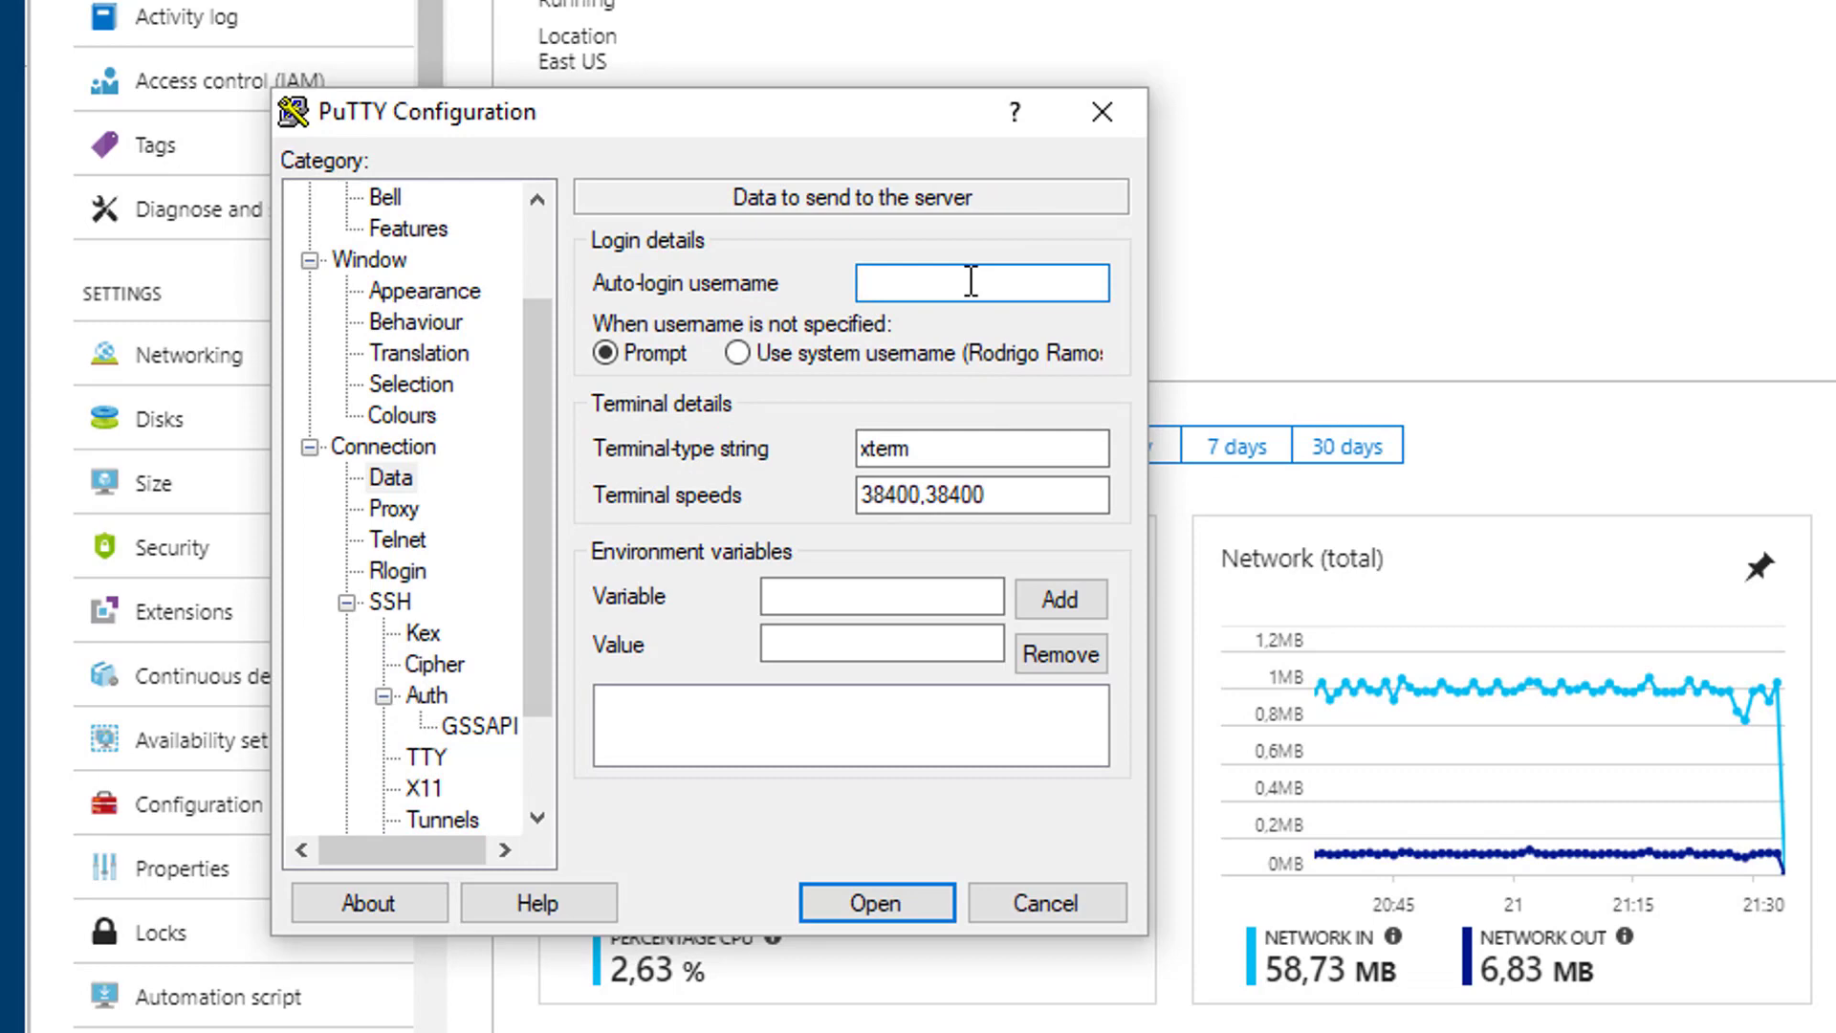
pyautogui.write('cloudcast')
pyautogui.click(867, 899)
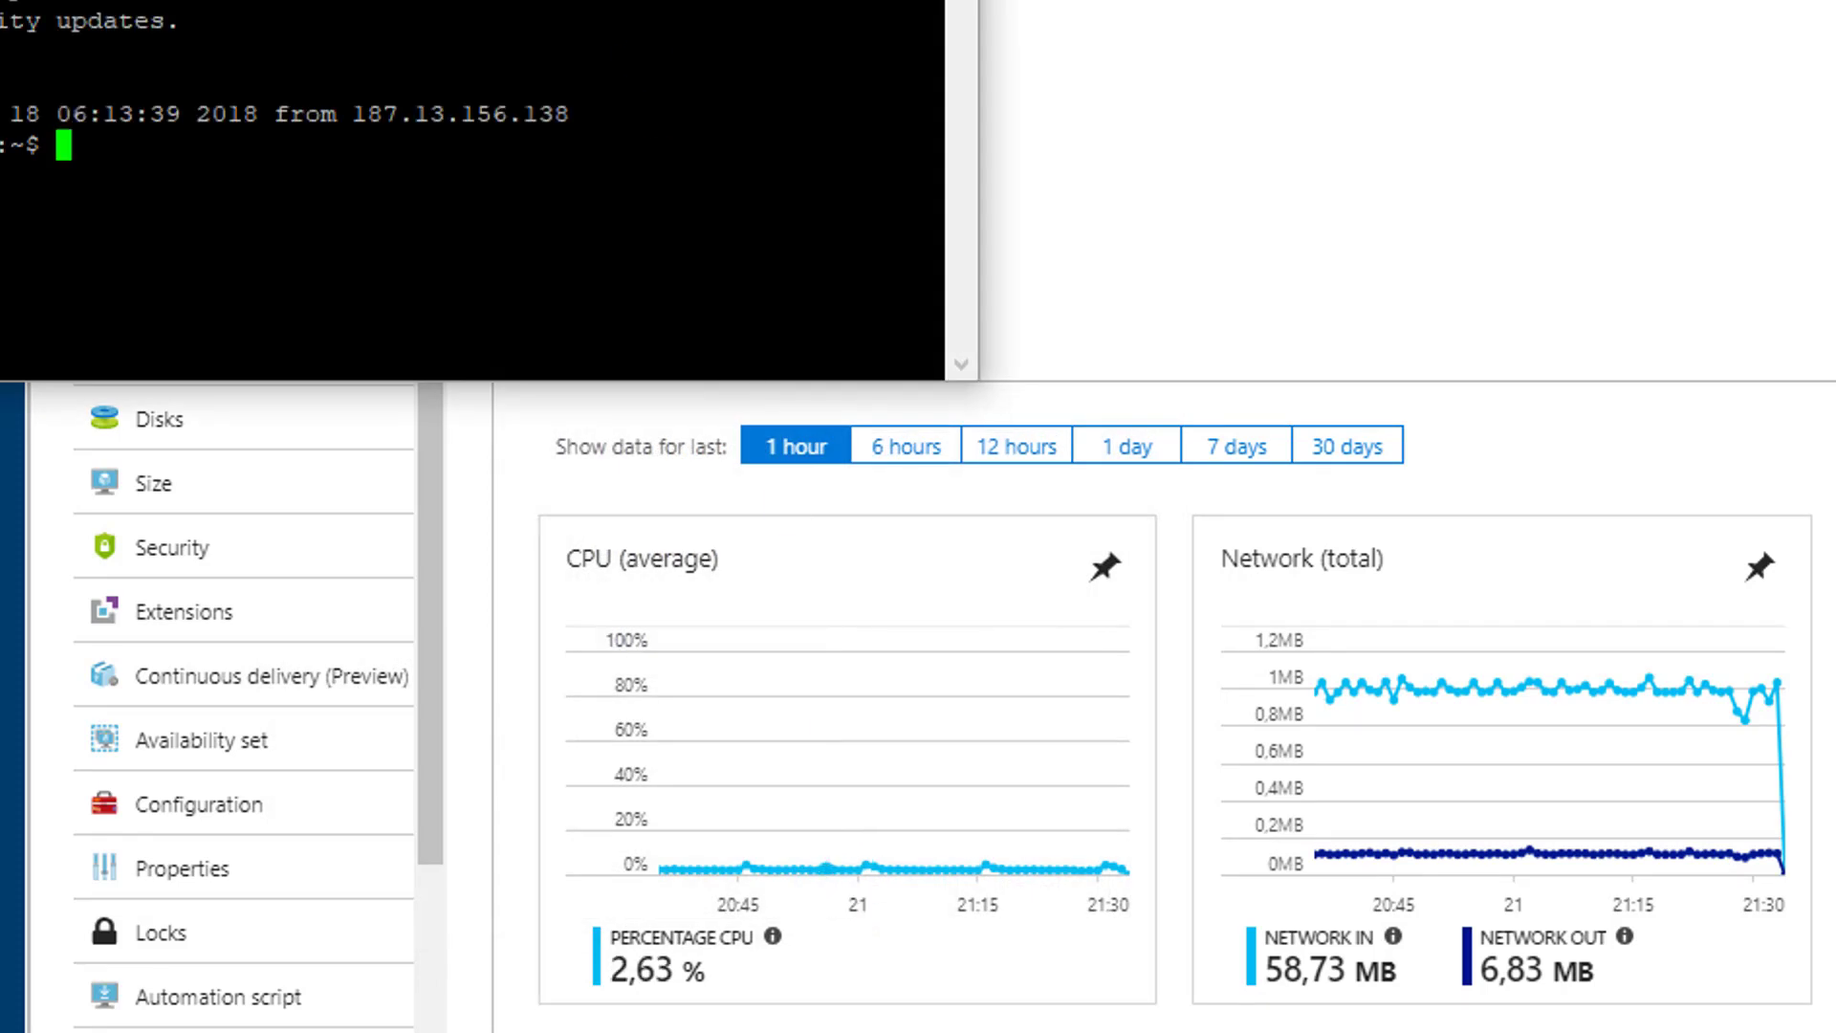
pyautogui.moveTo(459, 10); pyautogui.dragTo(953, 125)
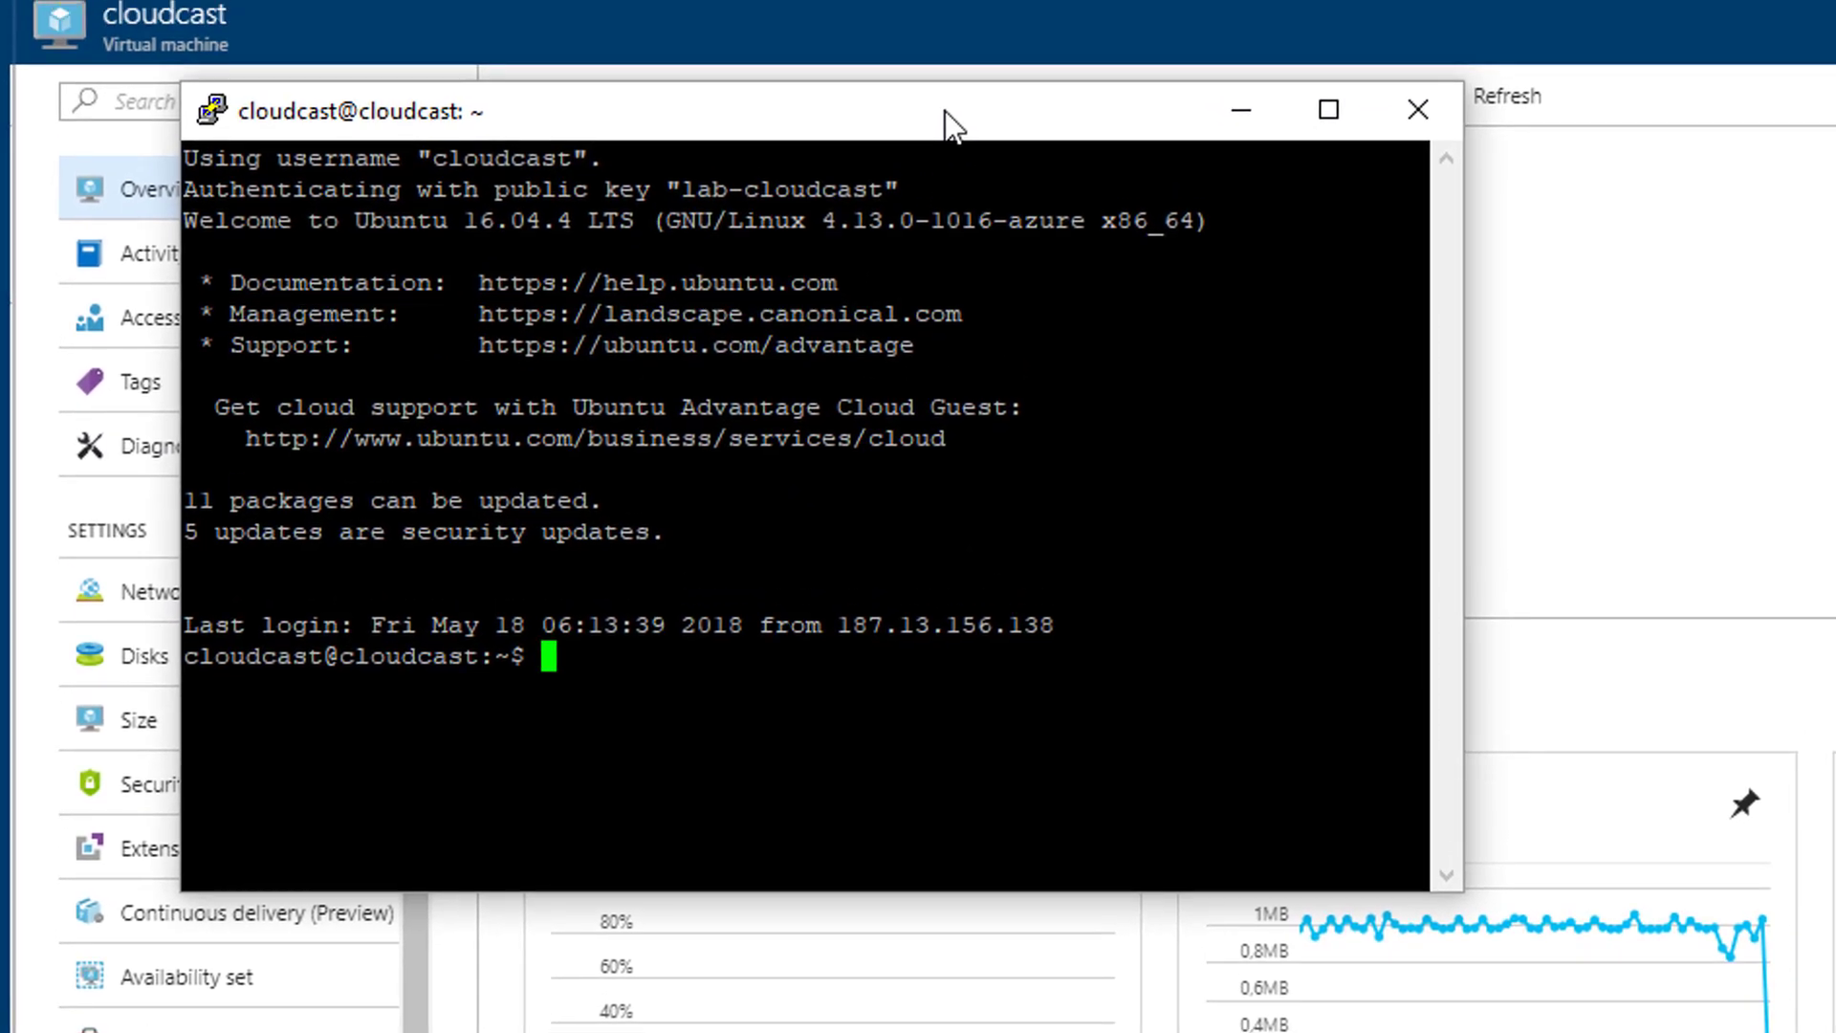
# Step: Switch to a root shell with sudo -i and list the disks with fdisk -l to identify the new one
pyautogui.write('sudo -i')
pyautogui.press('Return')
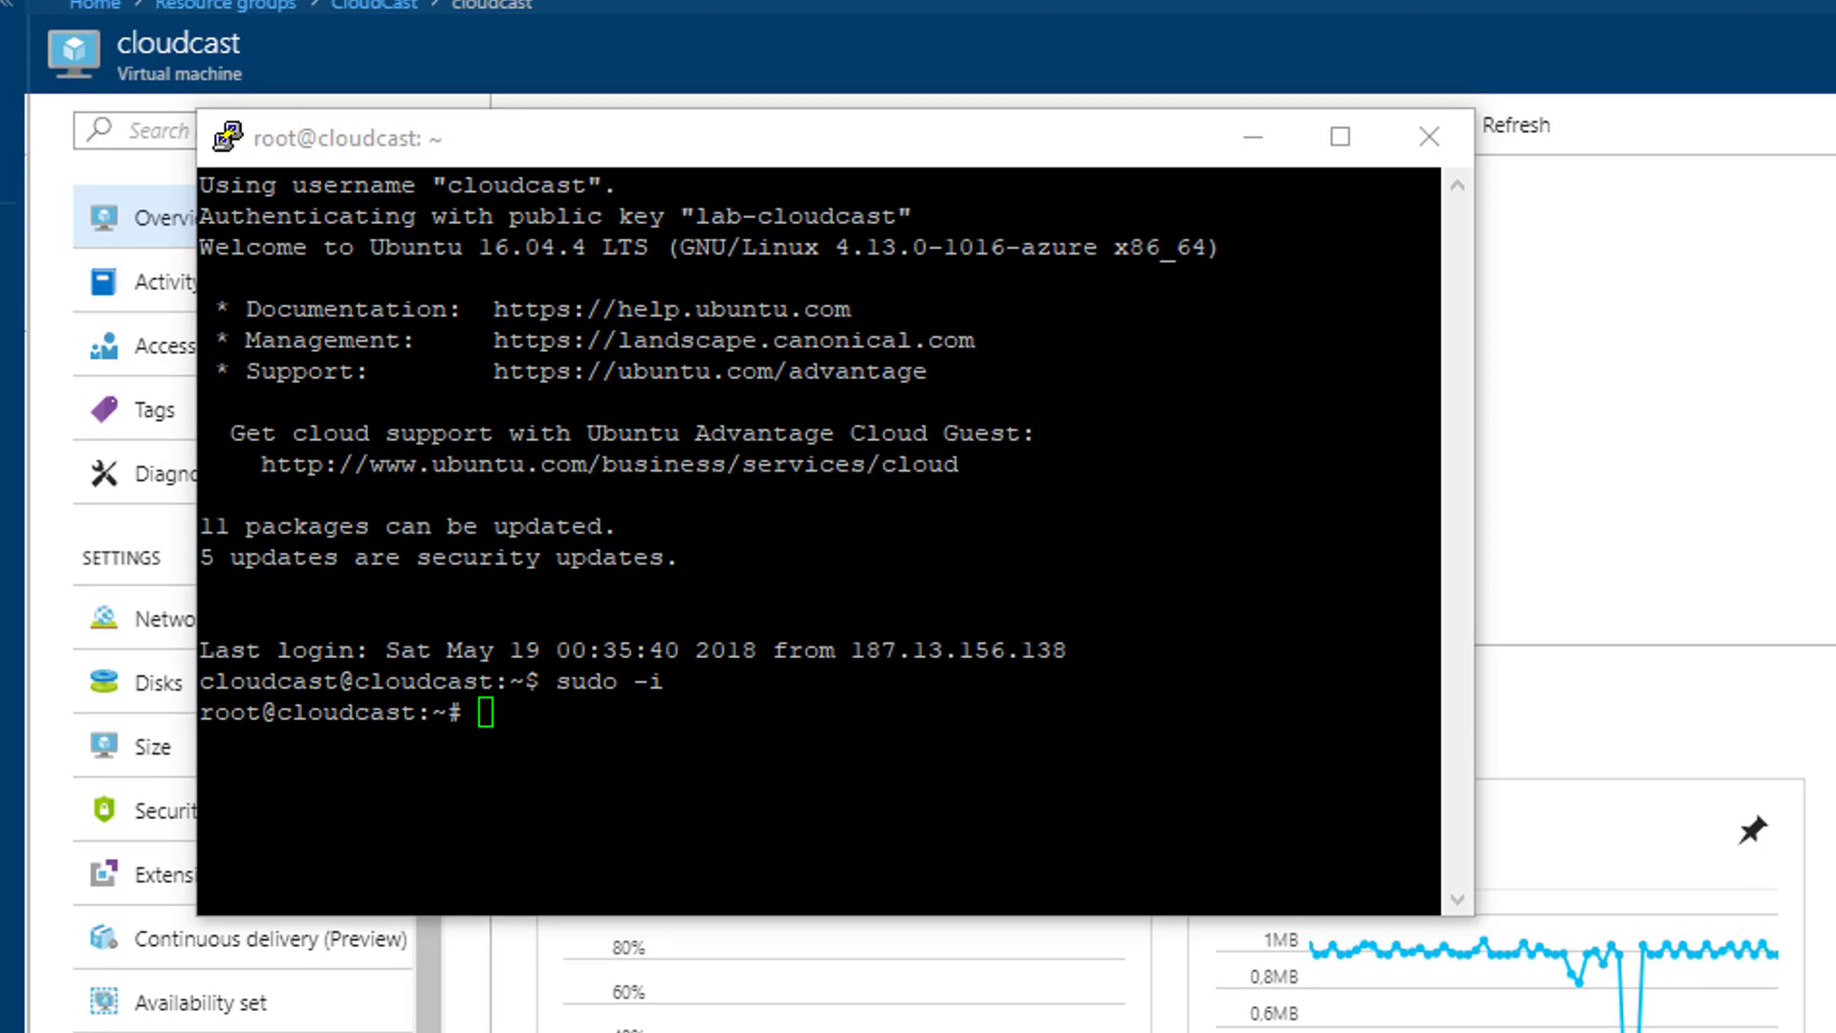
pyautogui.hotkey('alt', 'Tab')
pyautogui.write('fdisk ')
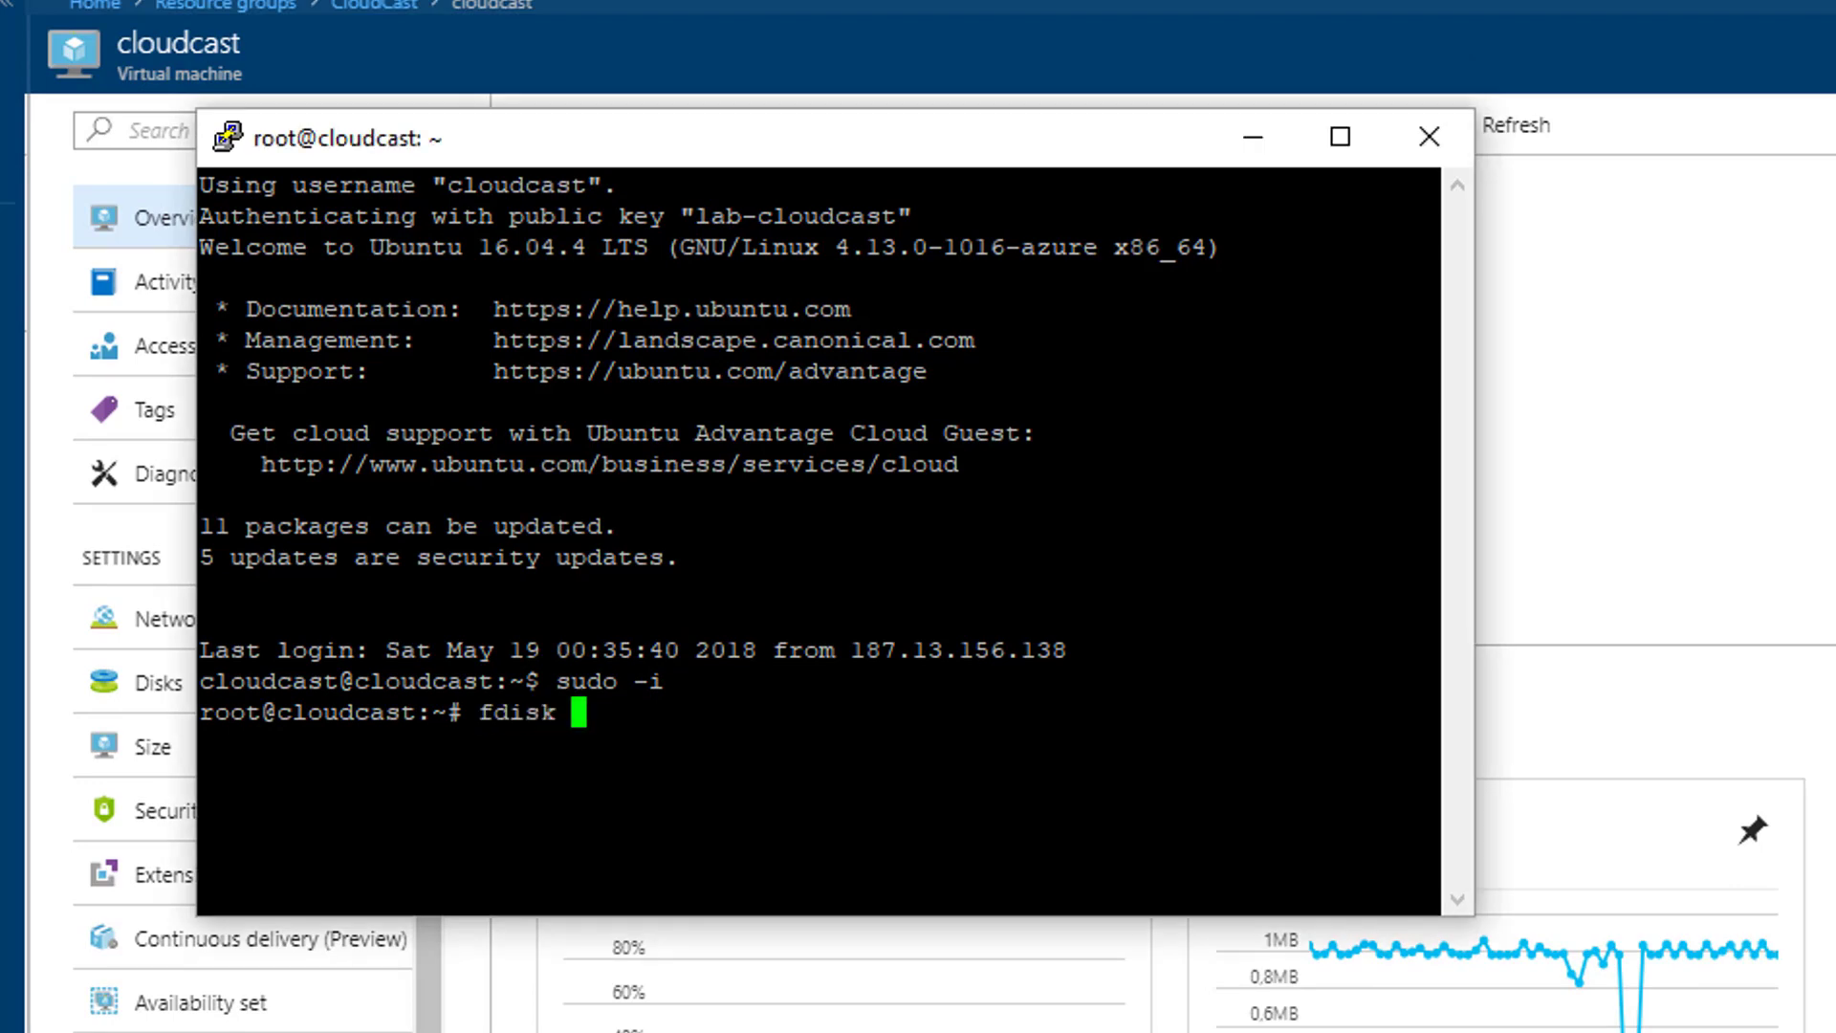
pyautogui.write('-l')
pyautogui.press('Return')
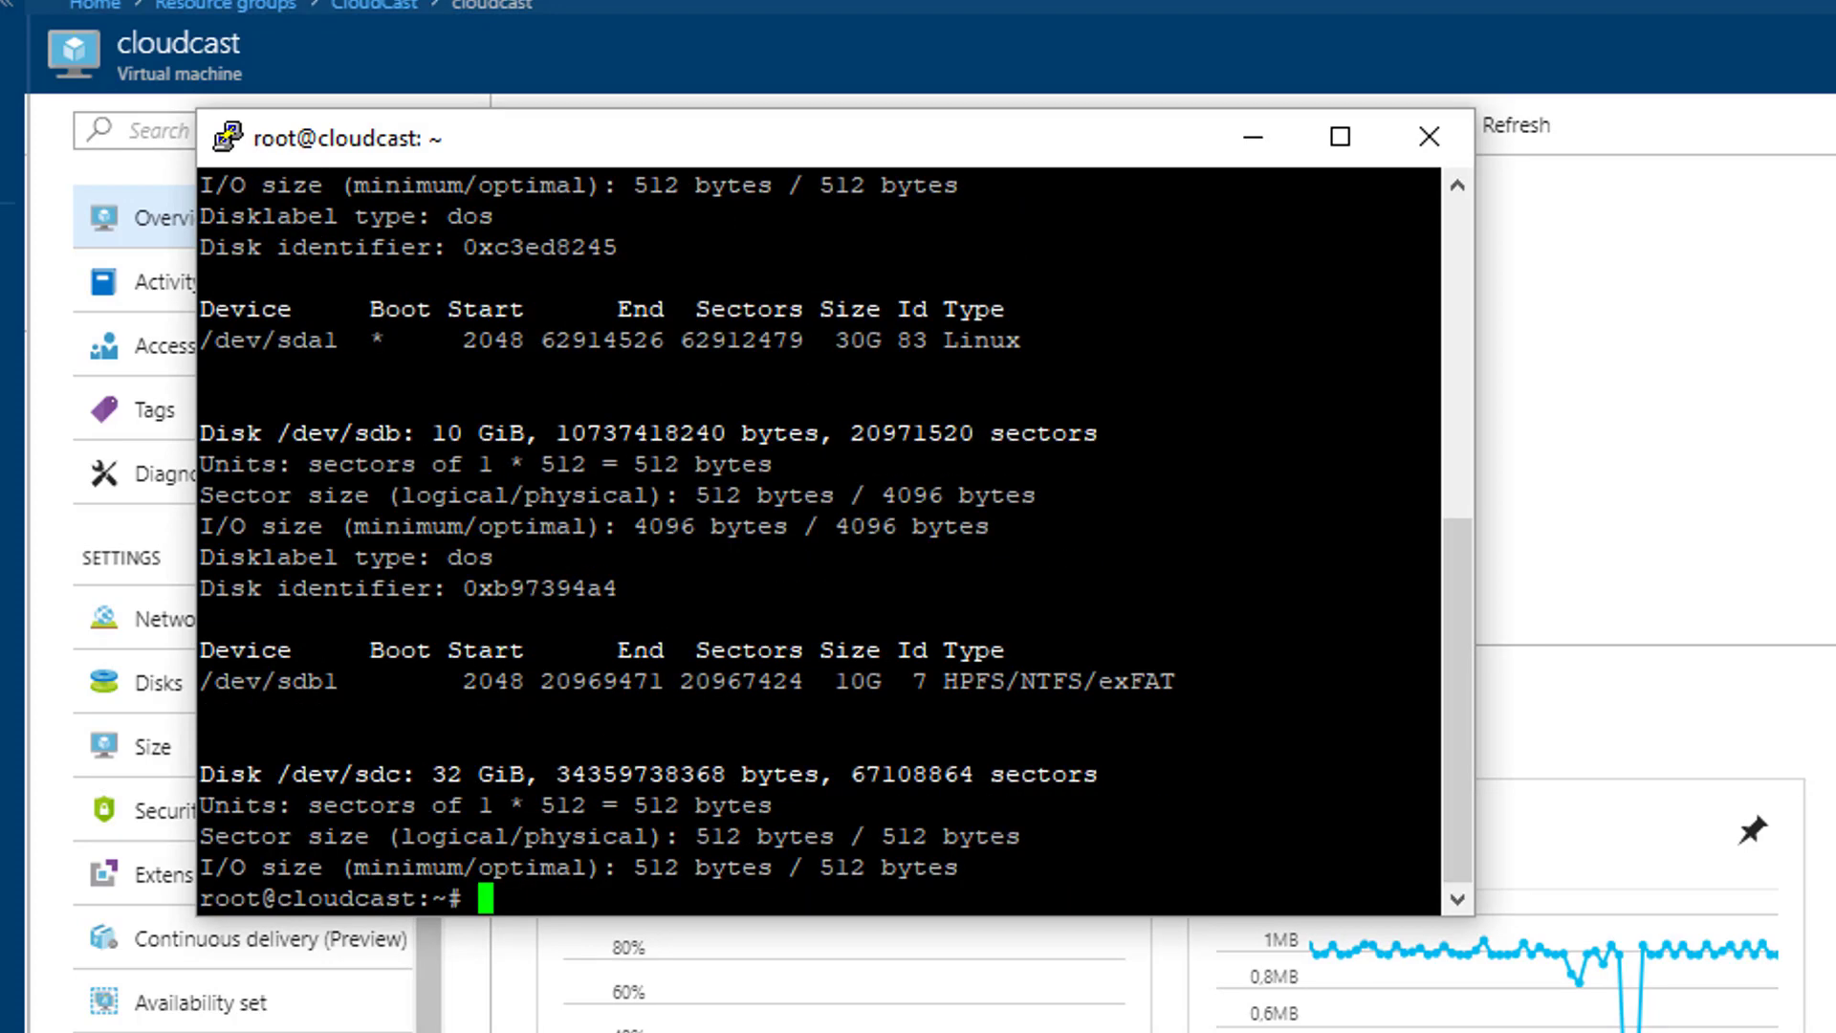
pyautogui.moveTo(261, 774); pyautogui.dragTo(509, 774)
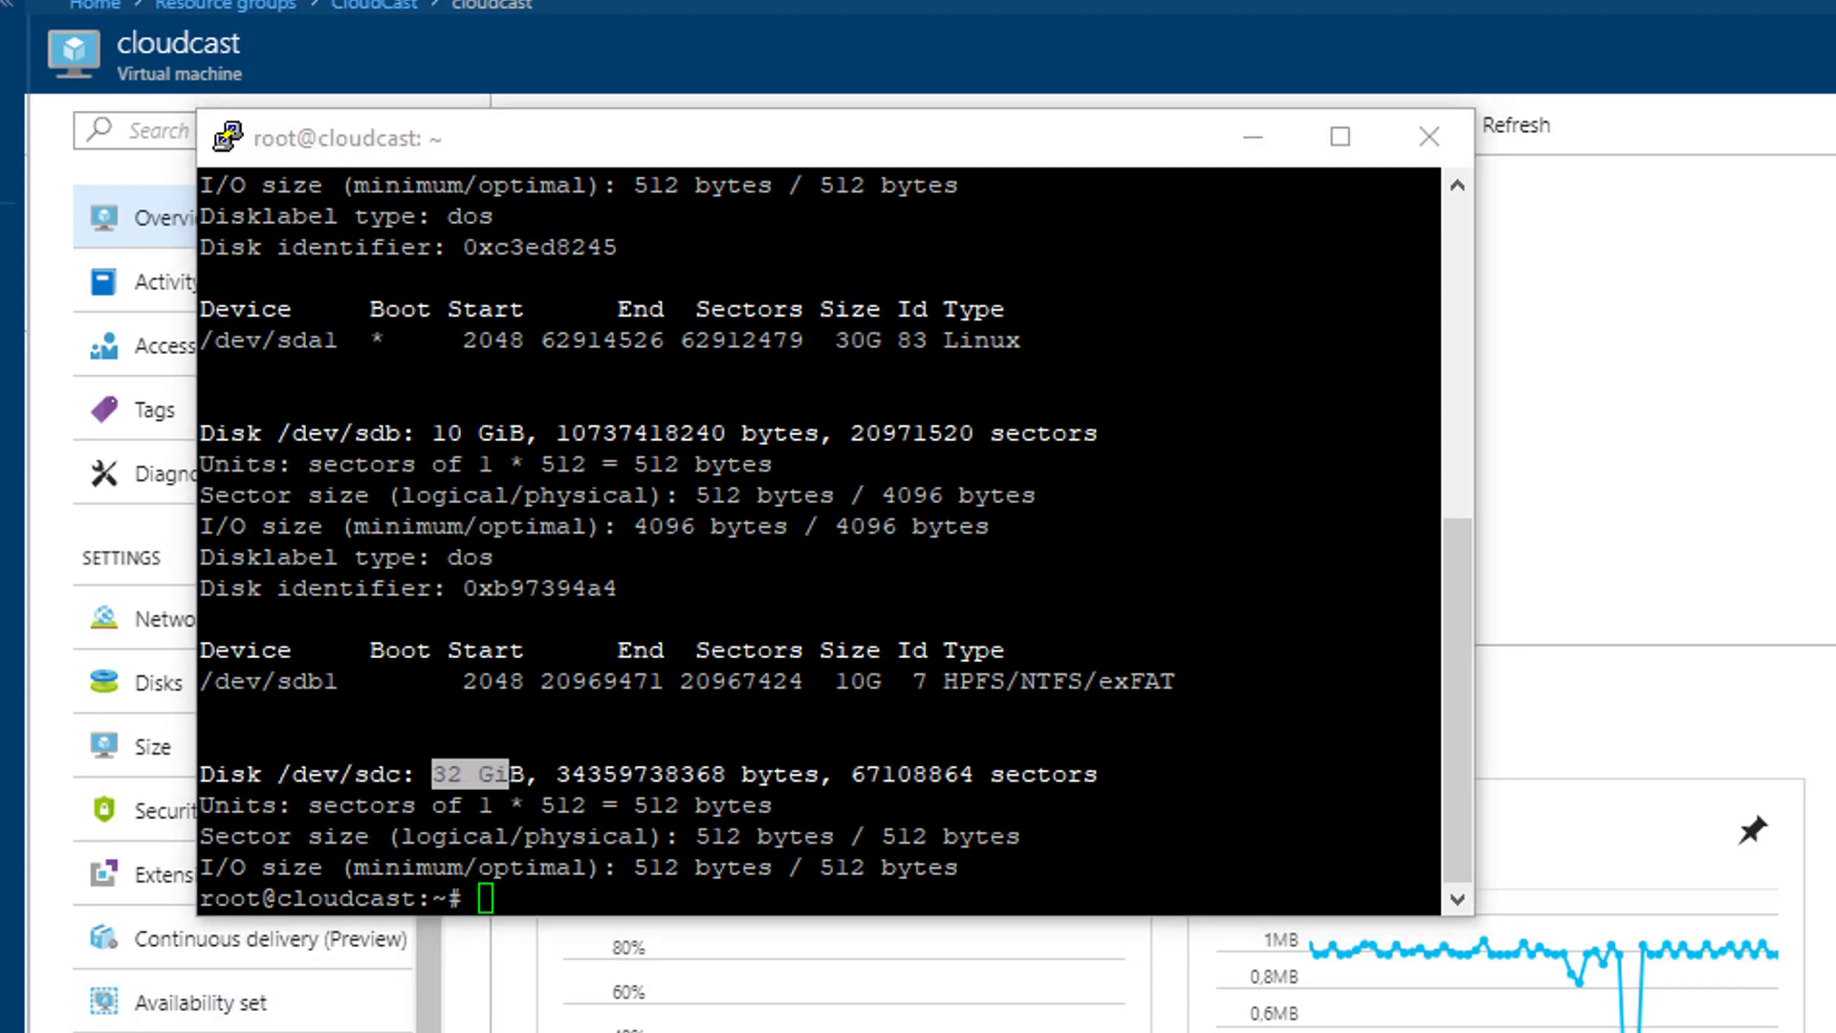
pyautogui.click(509, 774)
# Step: Create primary partition 1 on /dev/sdc with fdisk using the default first and last sectors, and write the partition table
pyautogui.write('fdisk /dev/sdc')
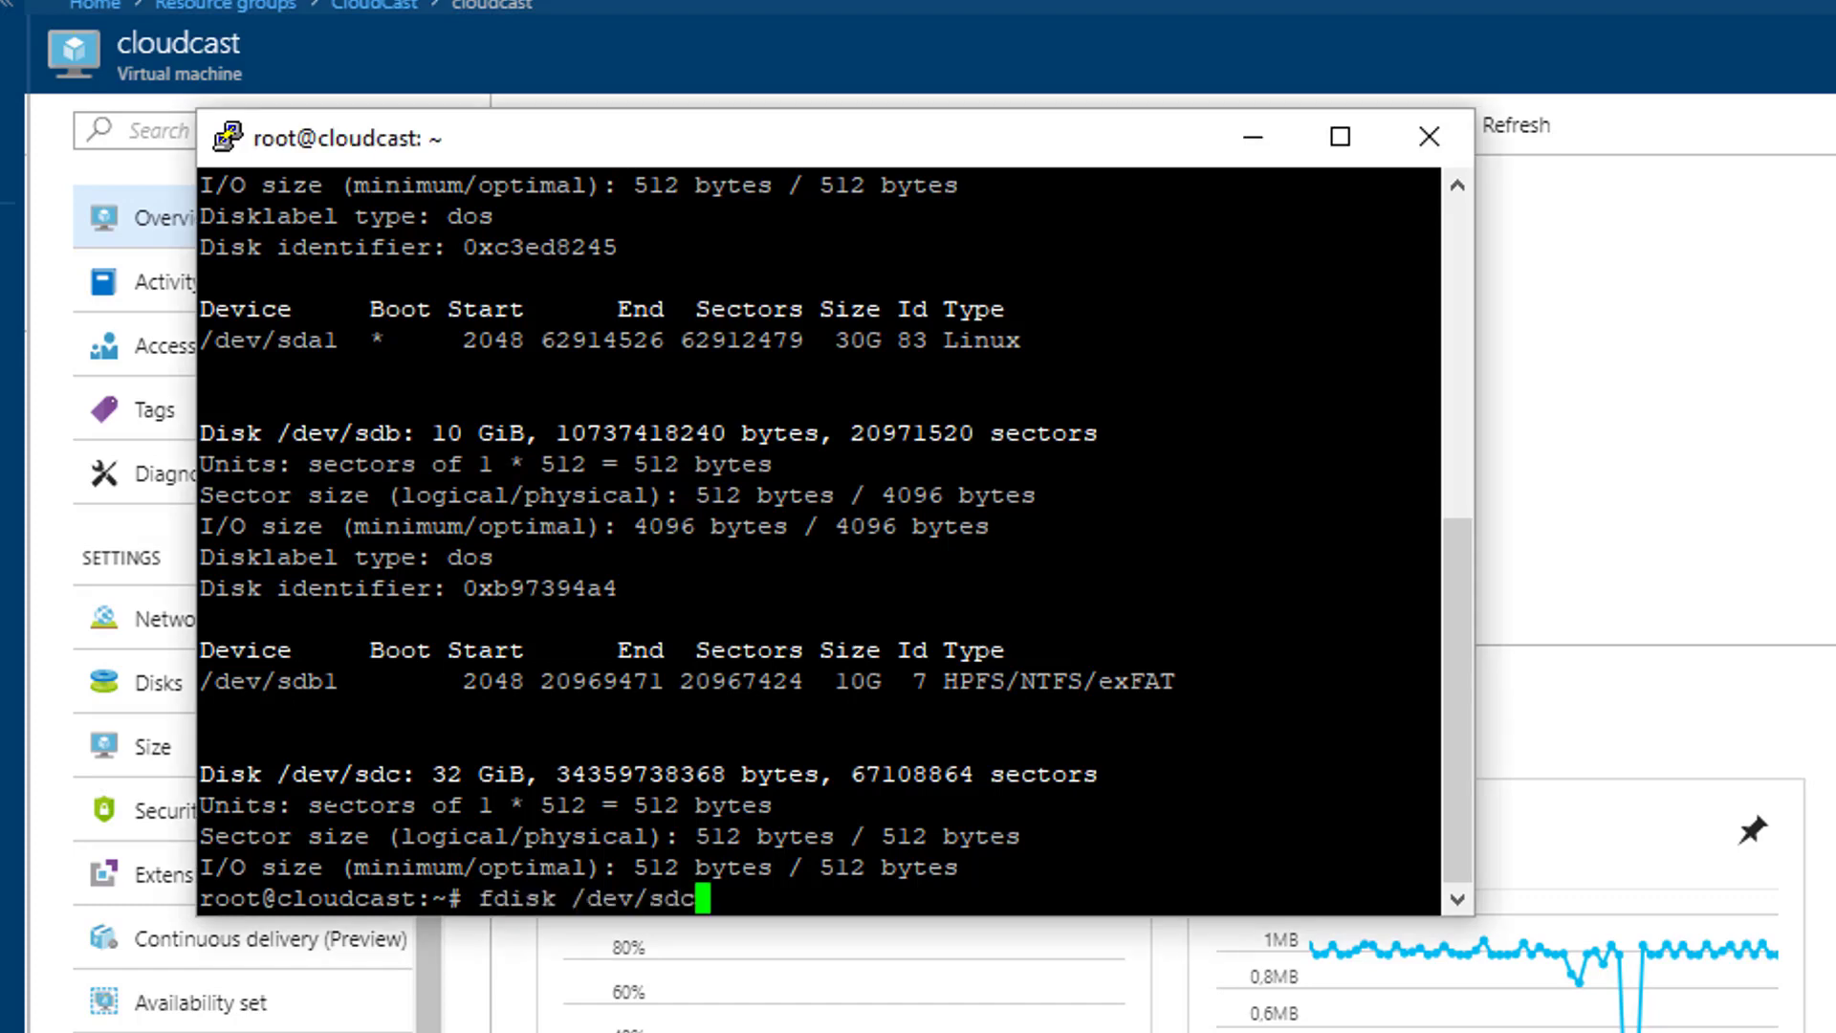
pyautogui.press('Return')
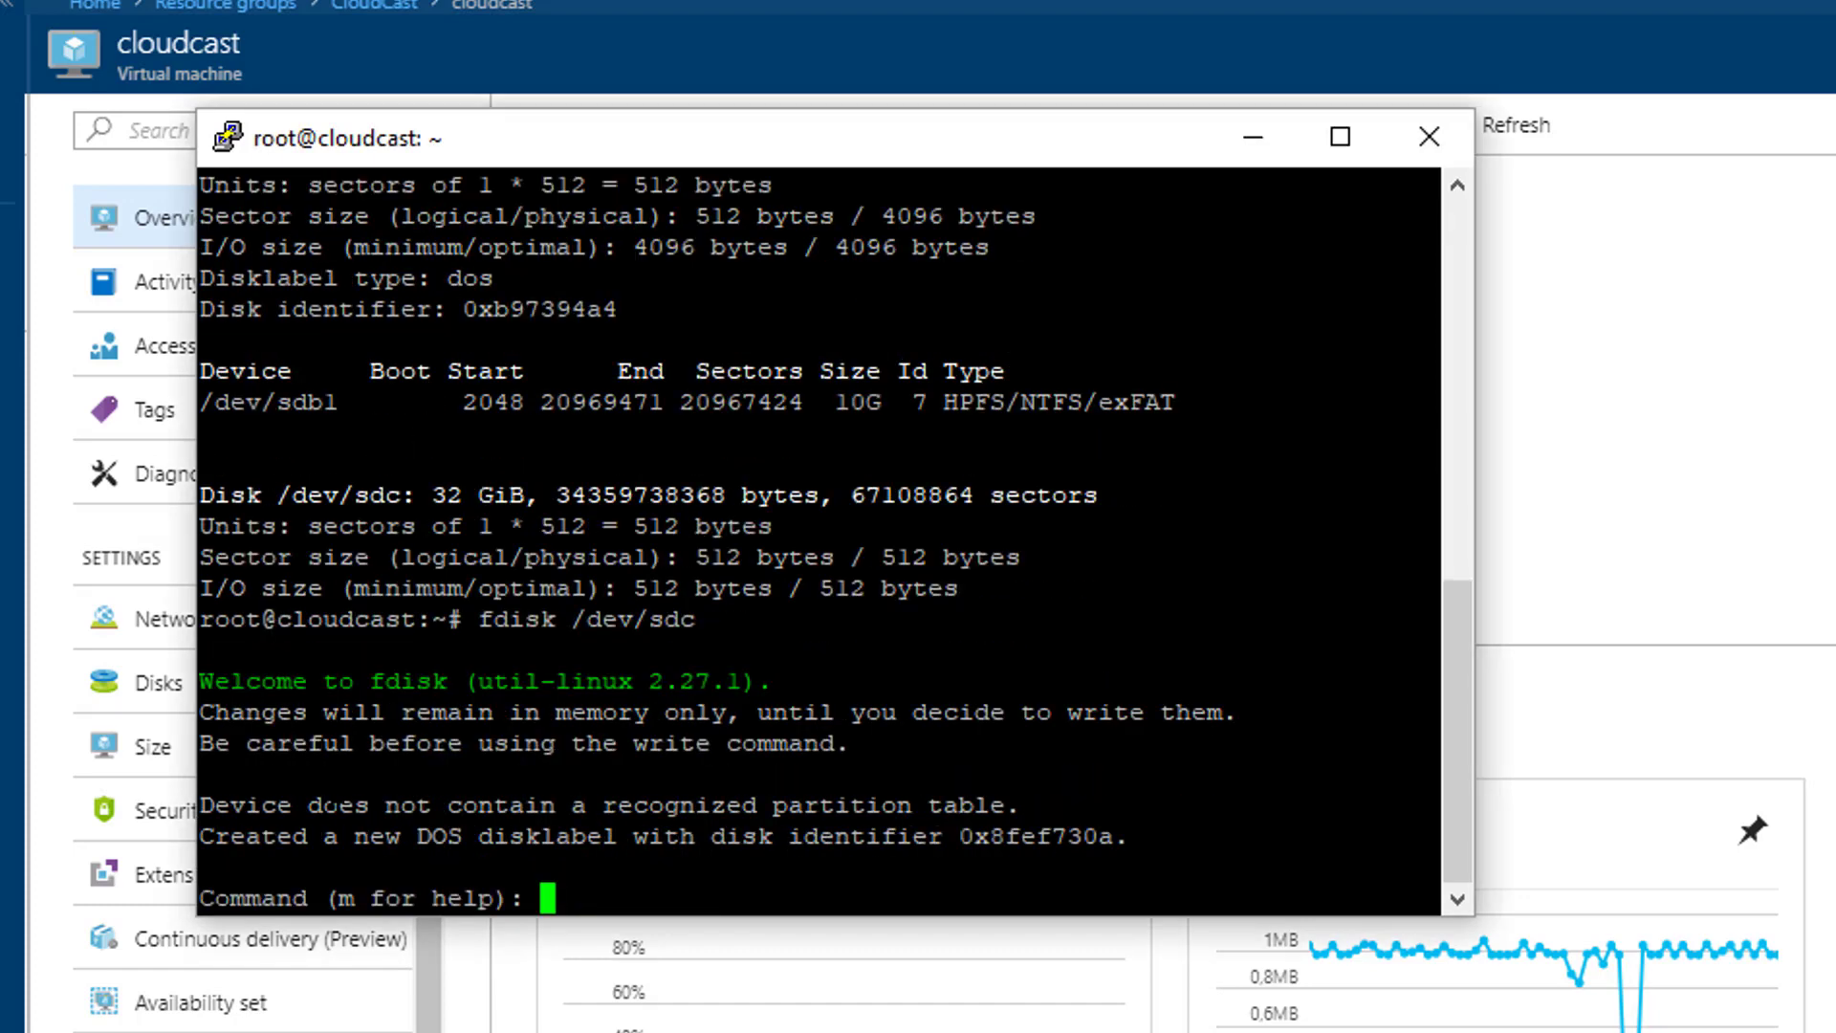
pyautogui.write('n')
pyautogui.press('Return')
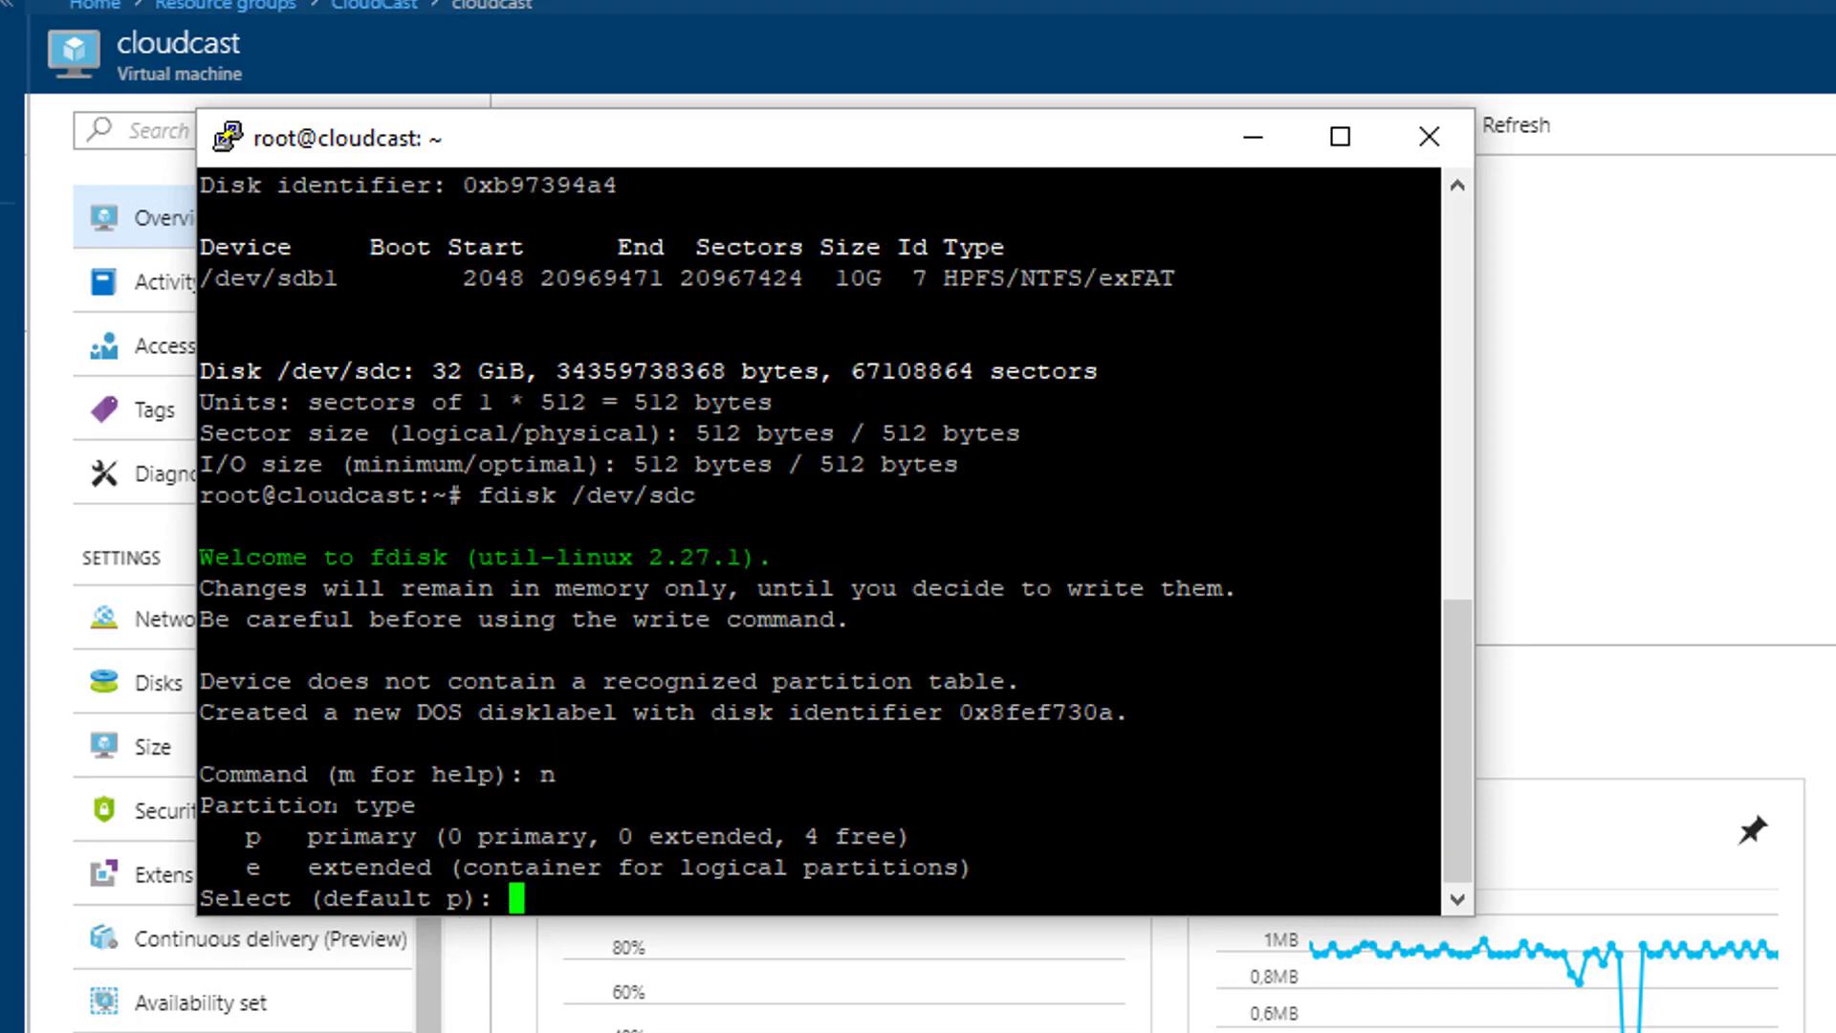
pyautogui.write('p')
pyautogui.press('Return')
pyautogui.write('1')
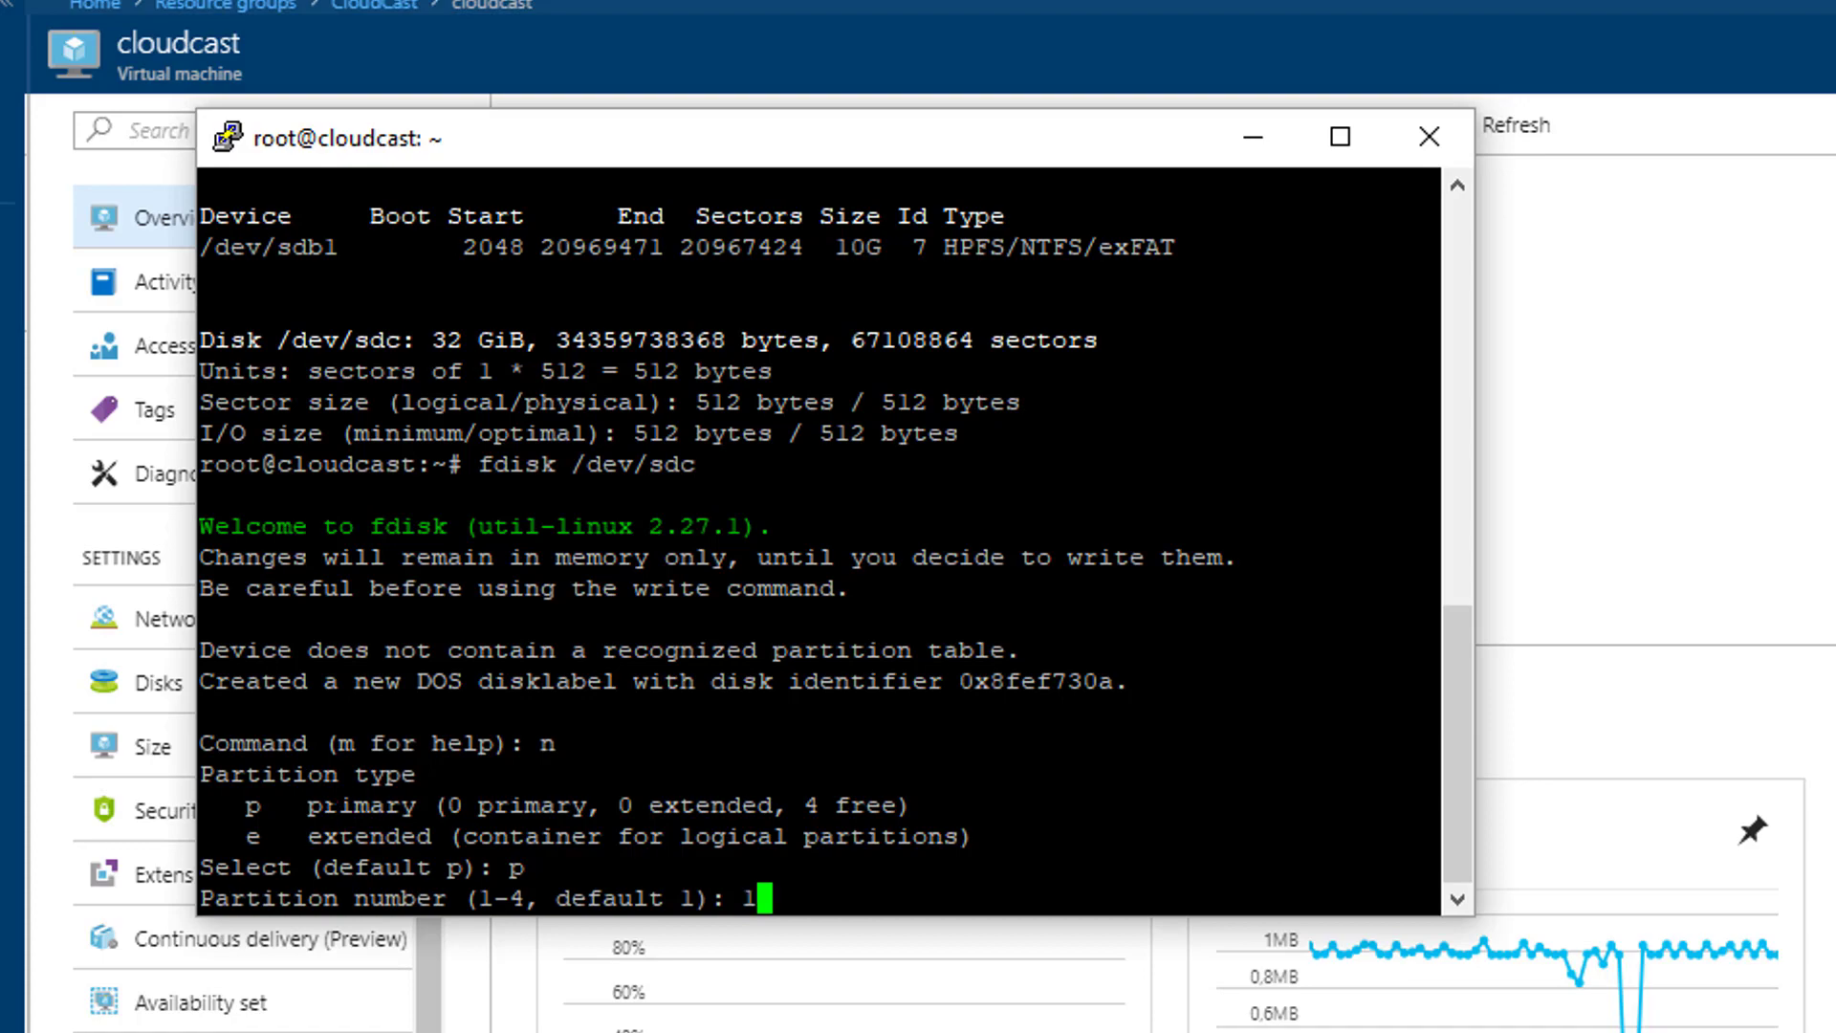
pyautogui.press('Return')
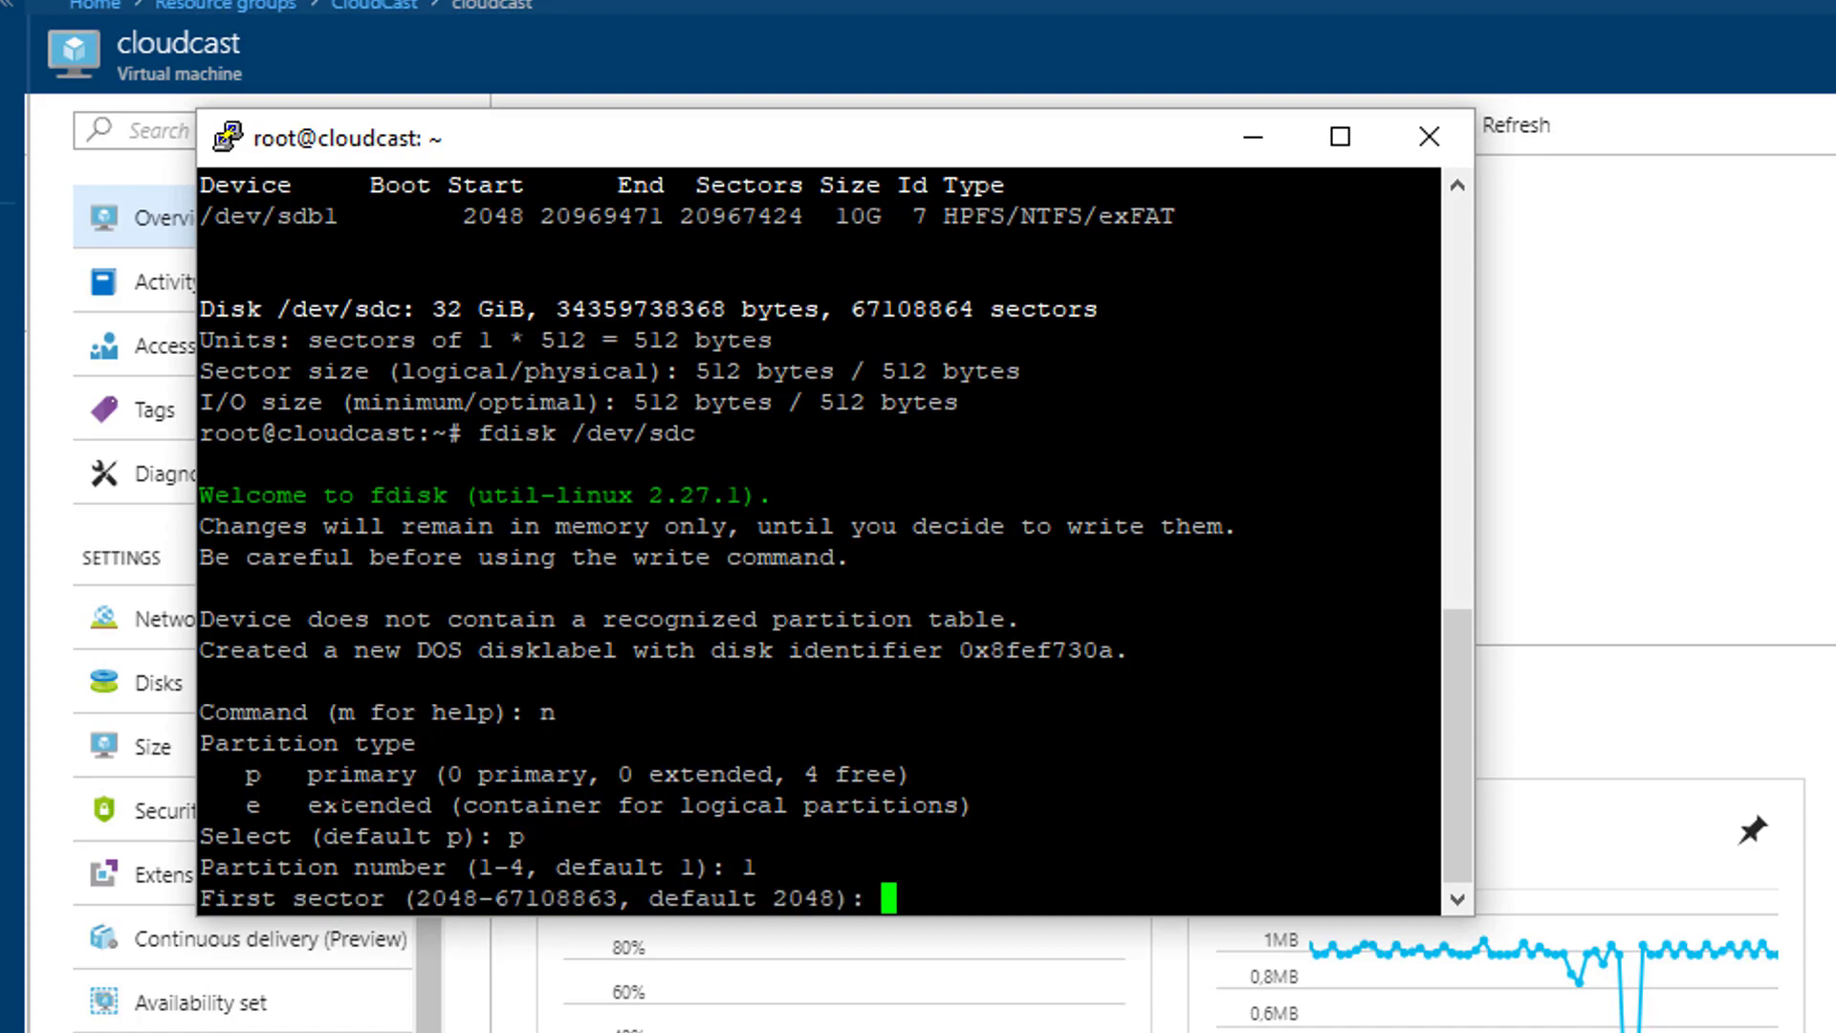
pyautogui.press('Return')
pyautogui.press('Return')
pyautogui.write('w')
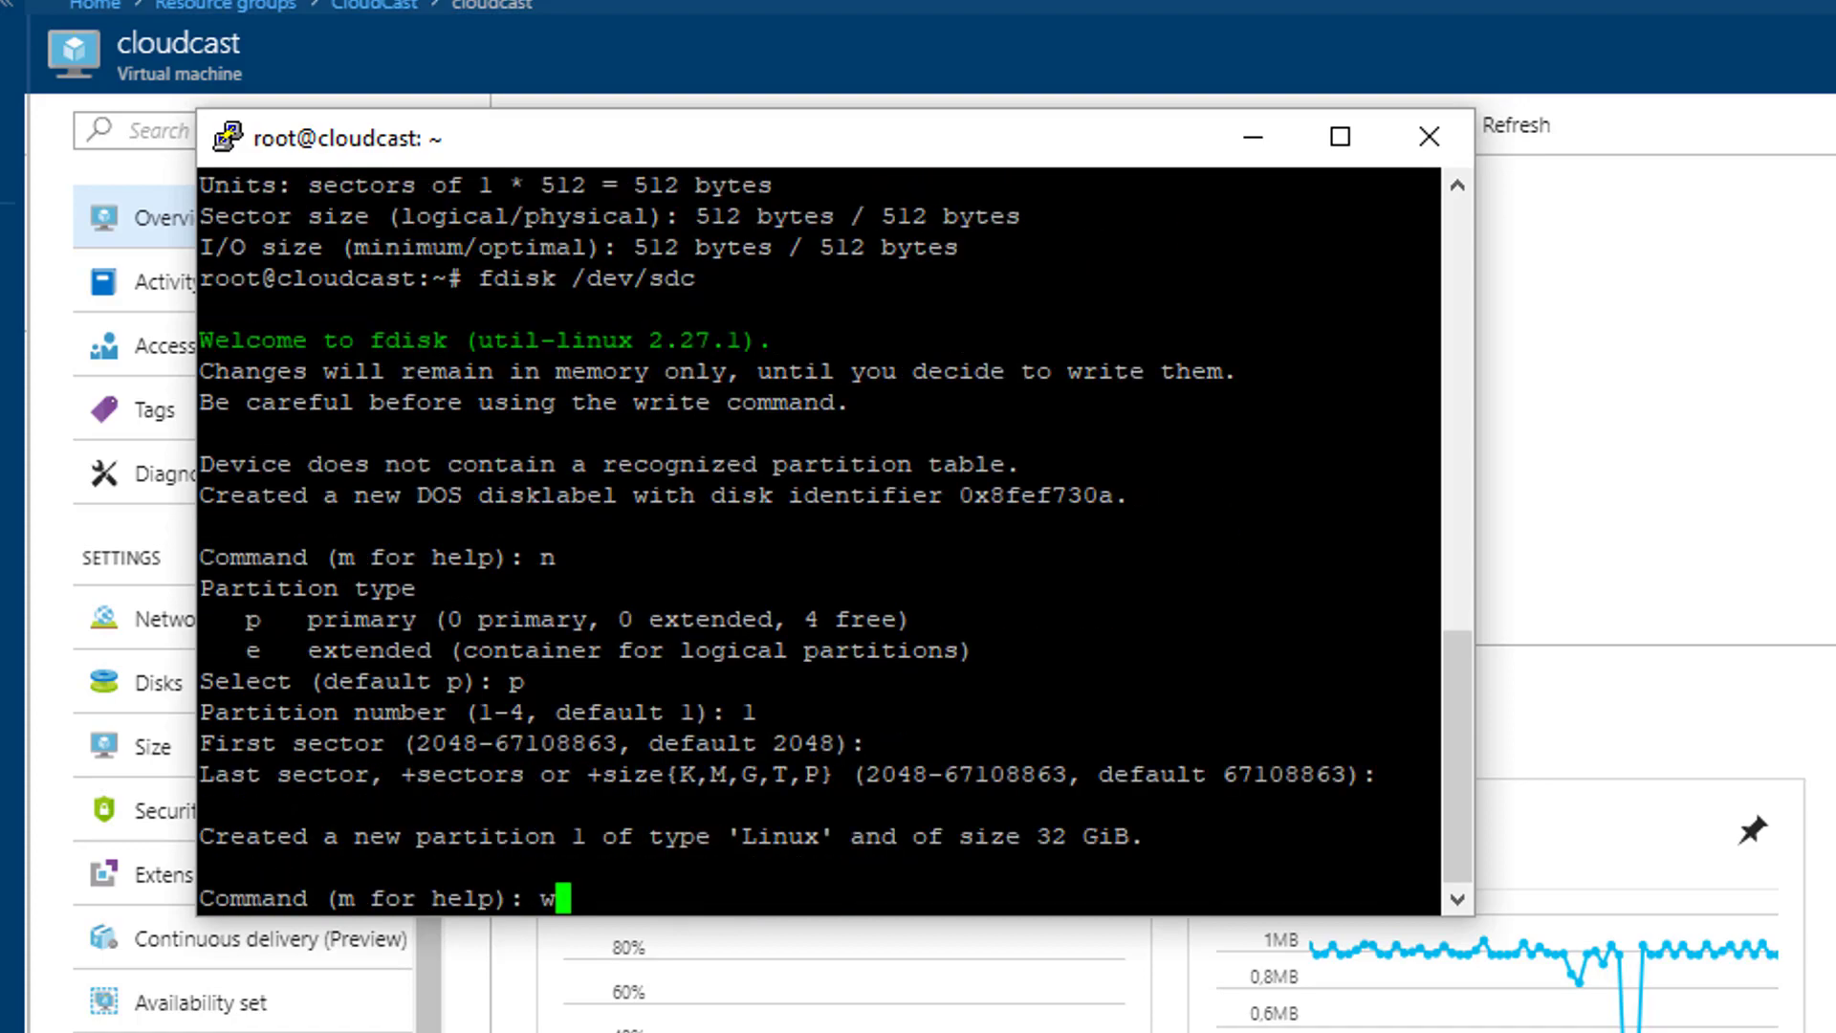
pyautogui.press('Return')
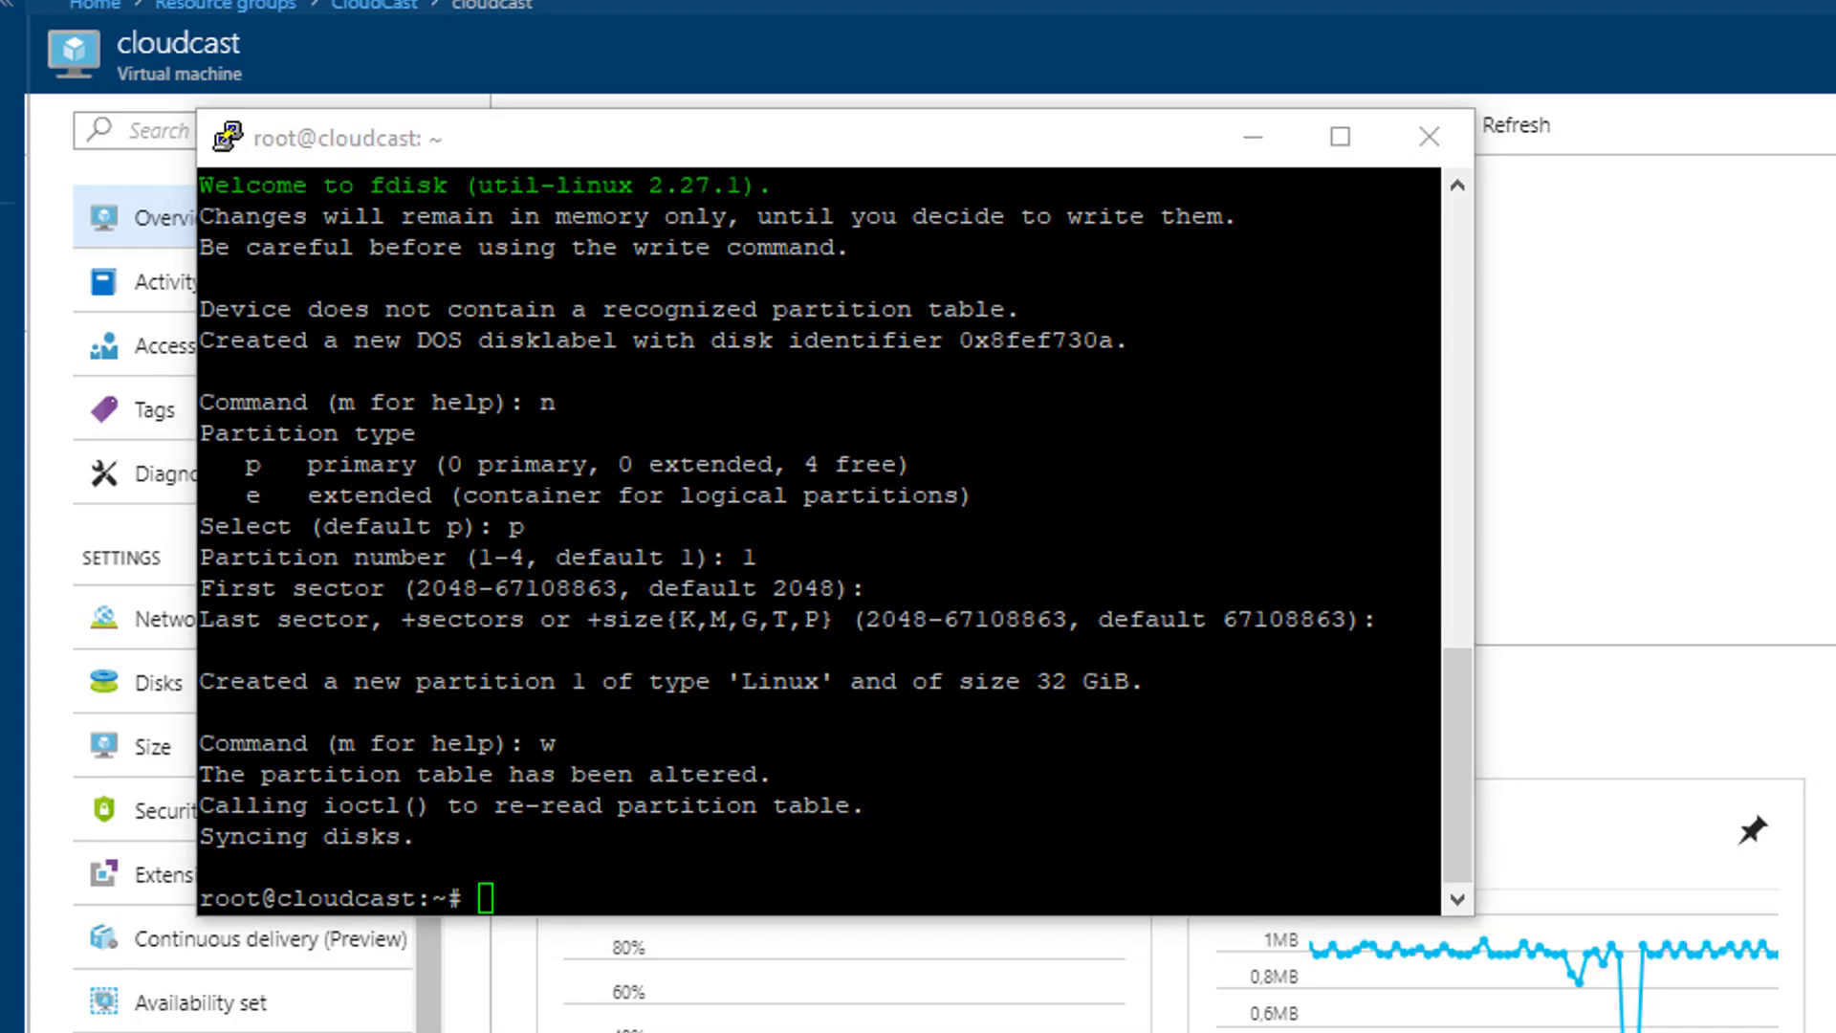
# Step: Format the new partition with mkfs -t ext4 /dev/sdc1
pyautogui.hotkey('alt', 'Tab')
pyautogui.press('shift+Insert')
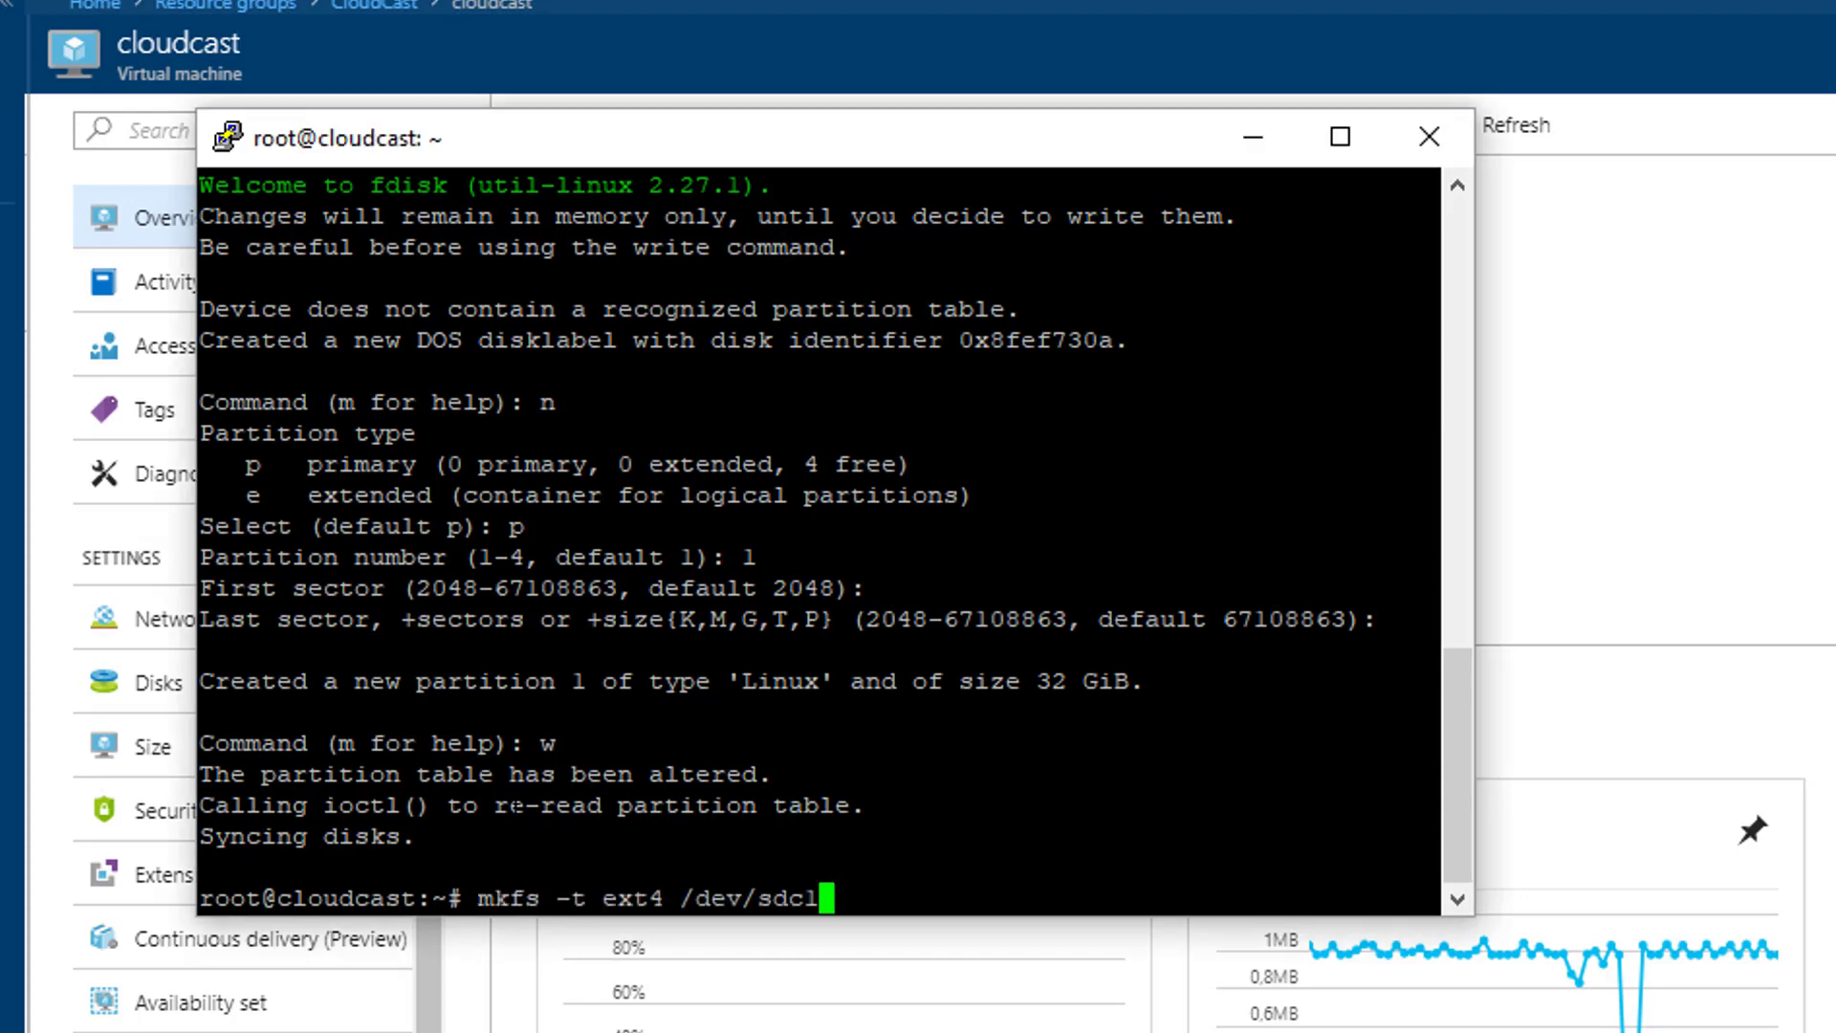
pyautogui.press('Return')
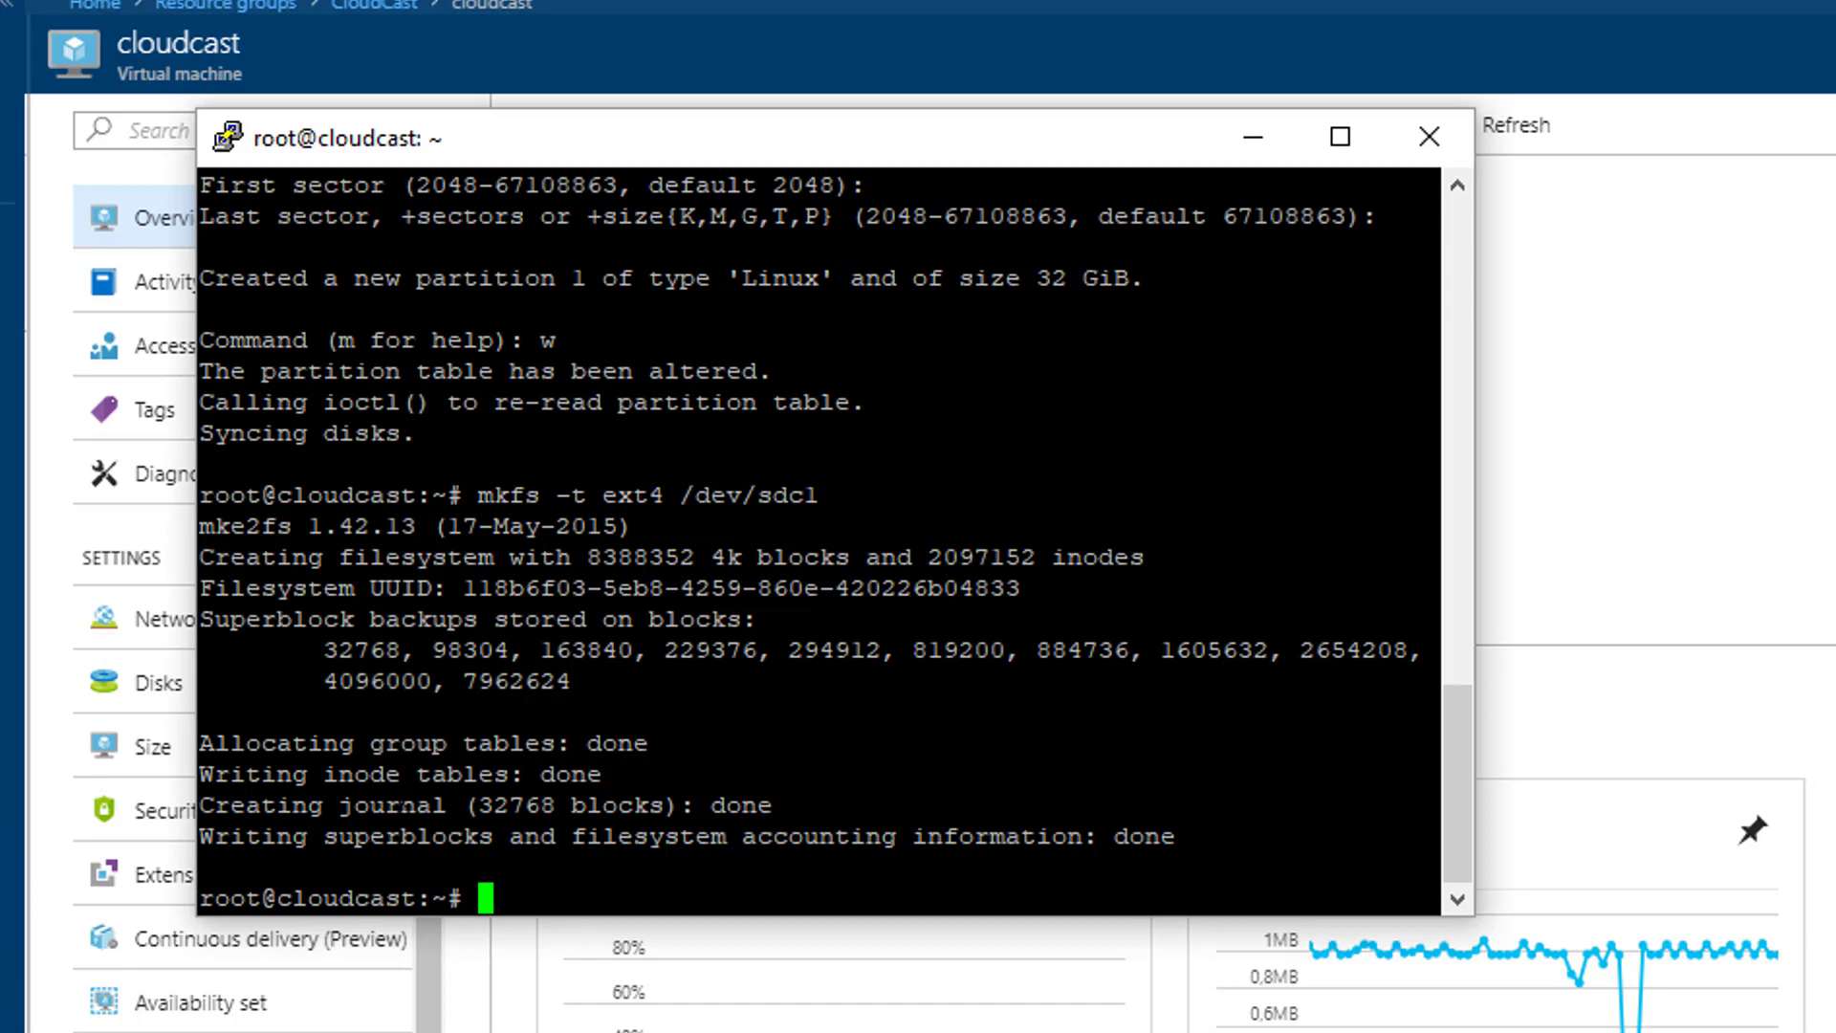
# Step: Create the mount point directory with mkdir -p /datadrive
pyautogui.write('mkdir -p /')
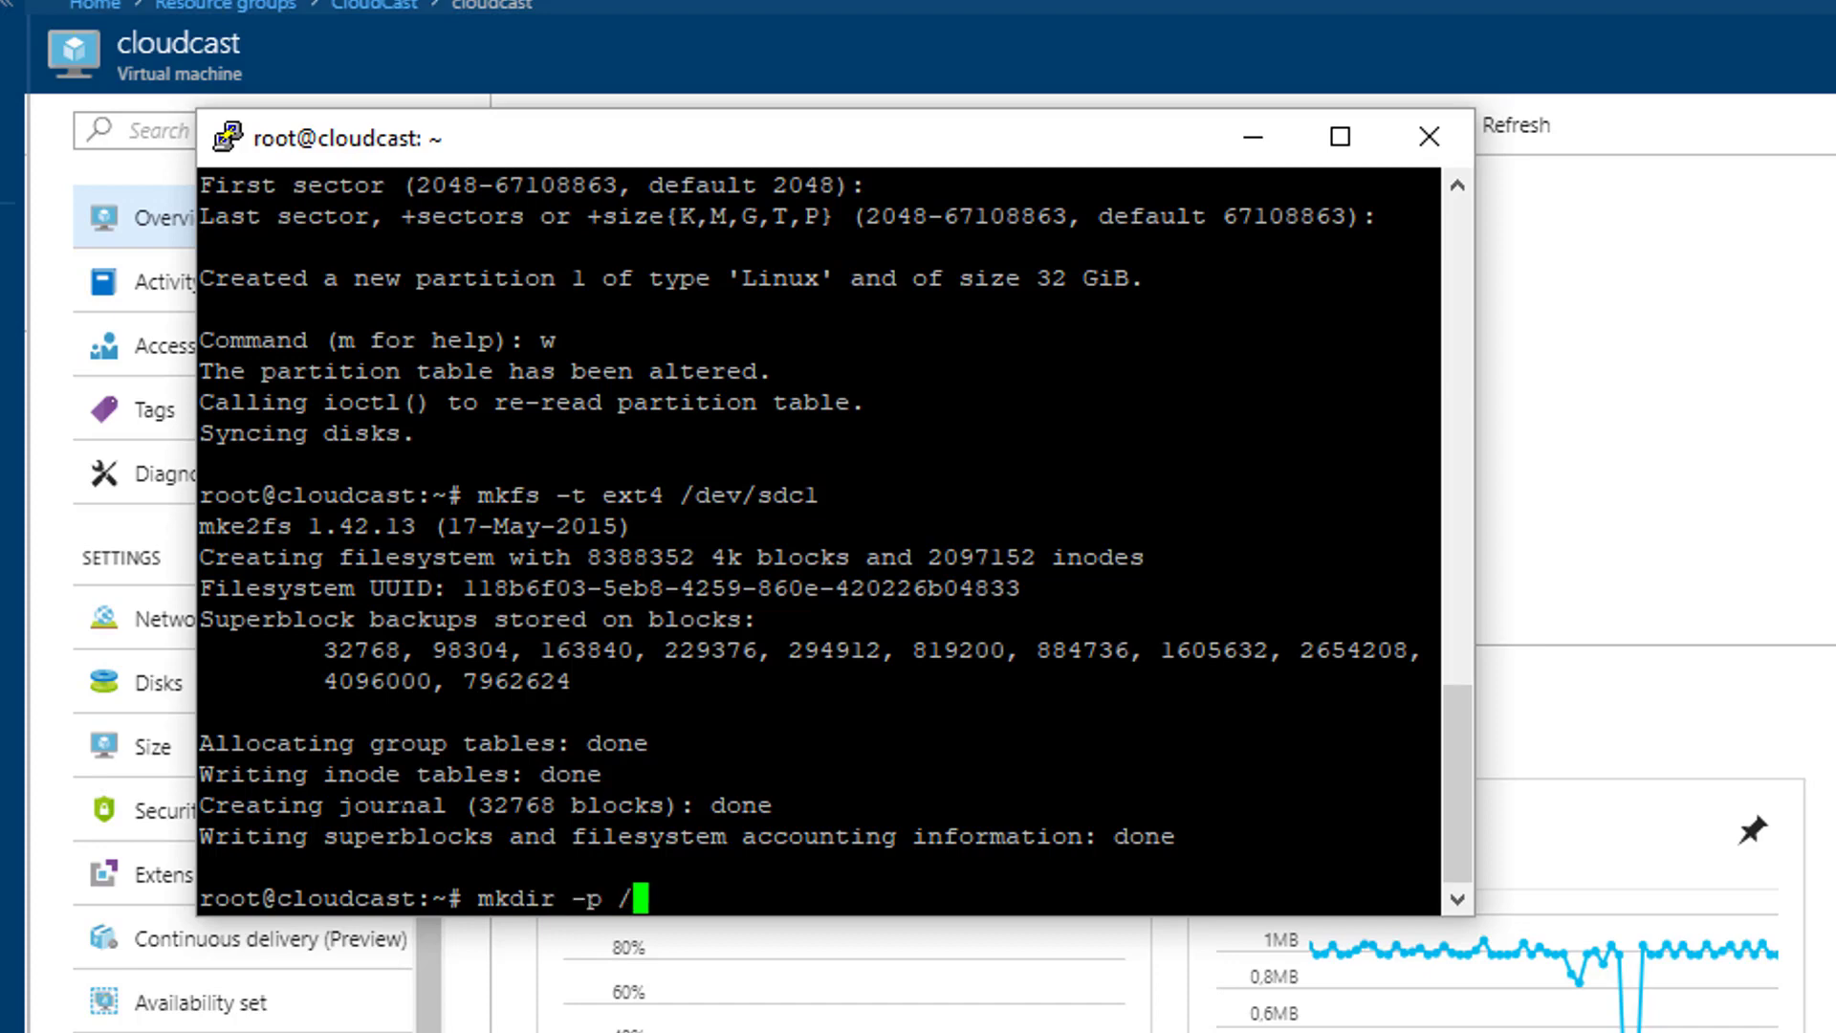
pyautogui.write('datadrive')
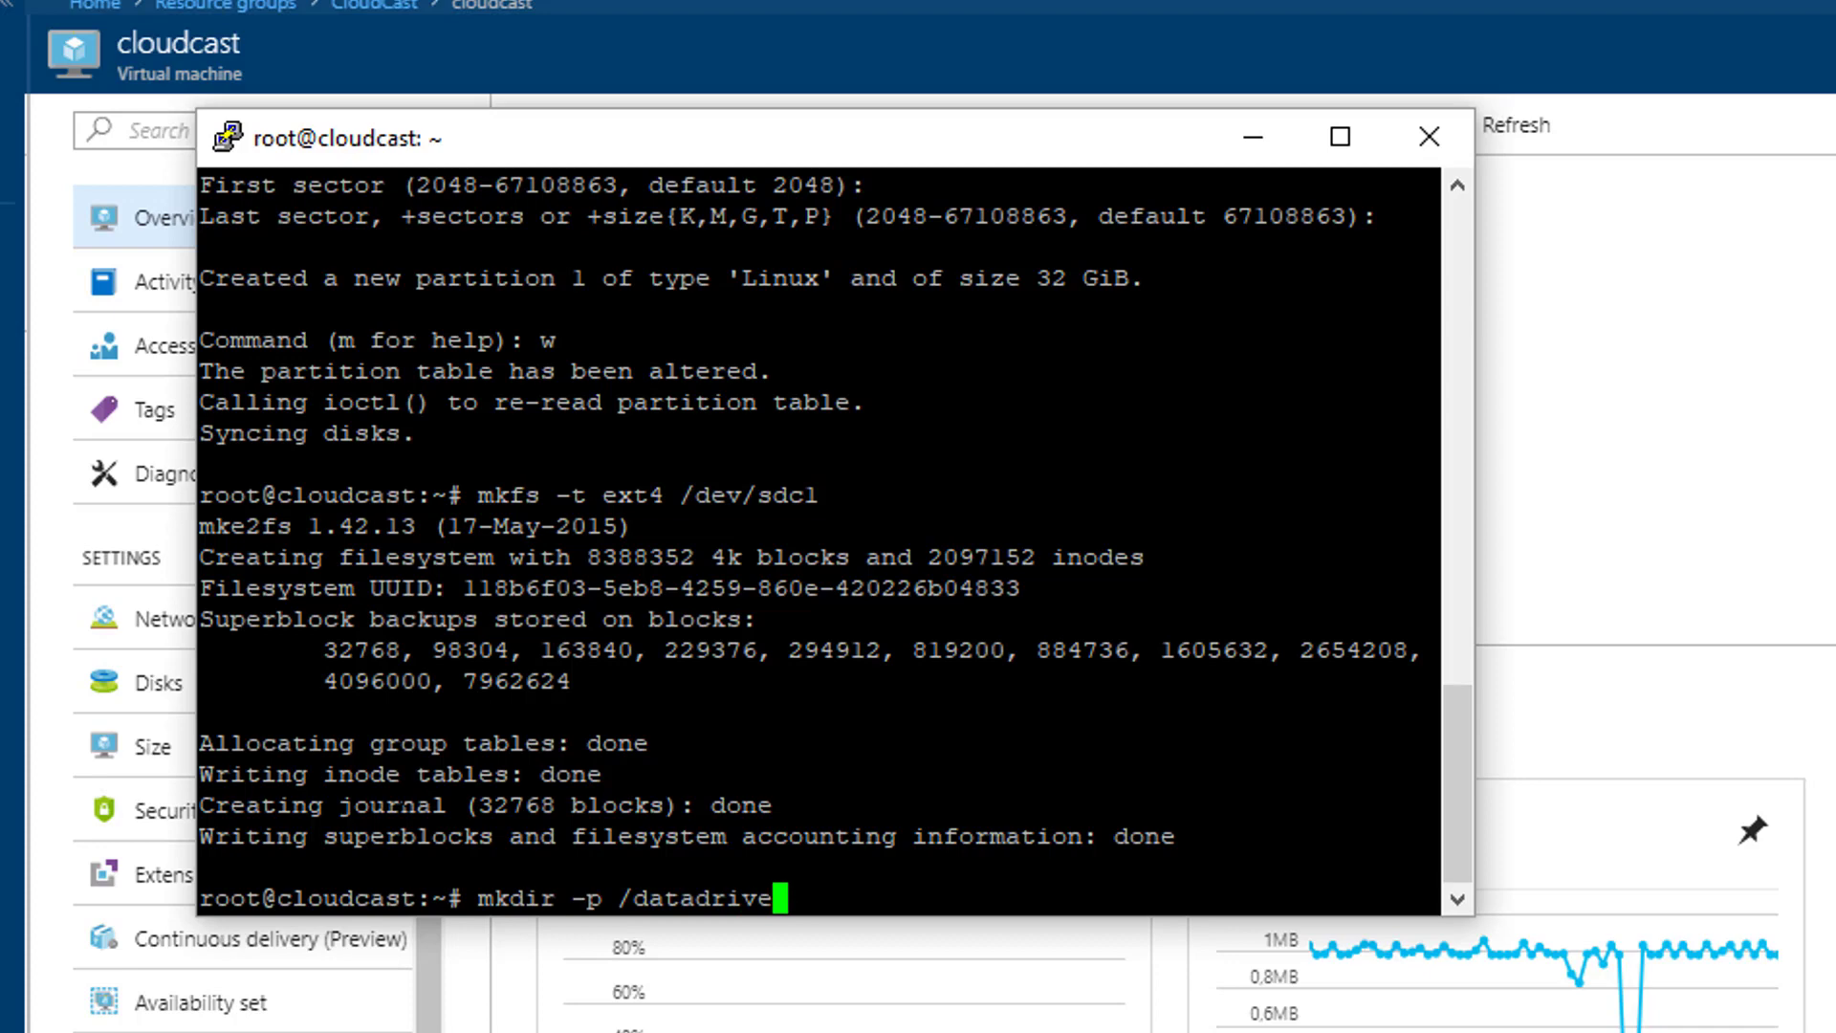
pyautogui.press('Return')
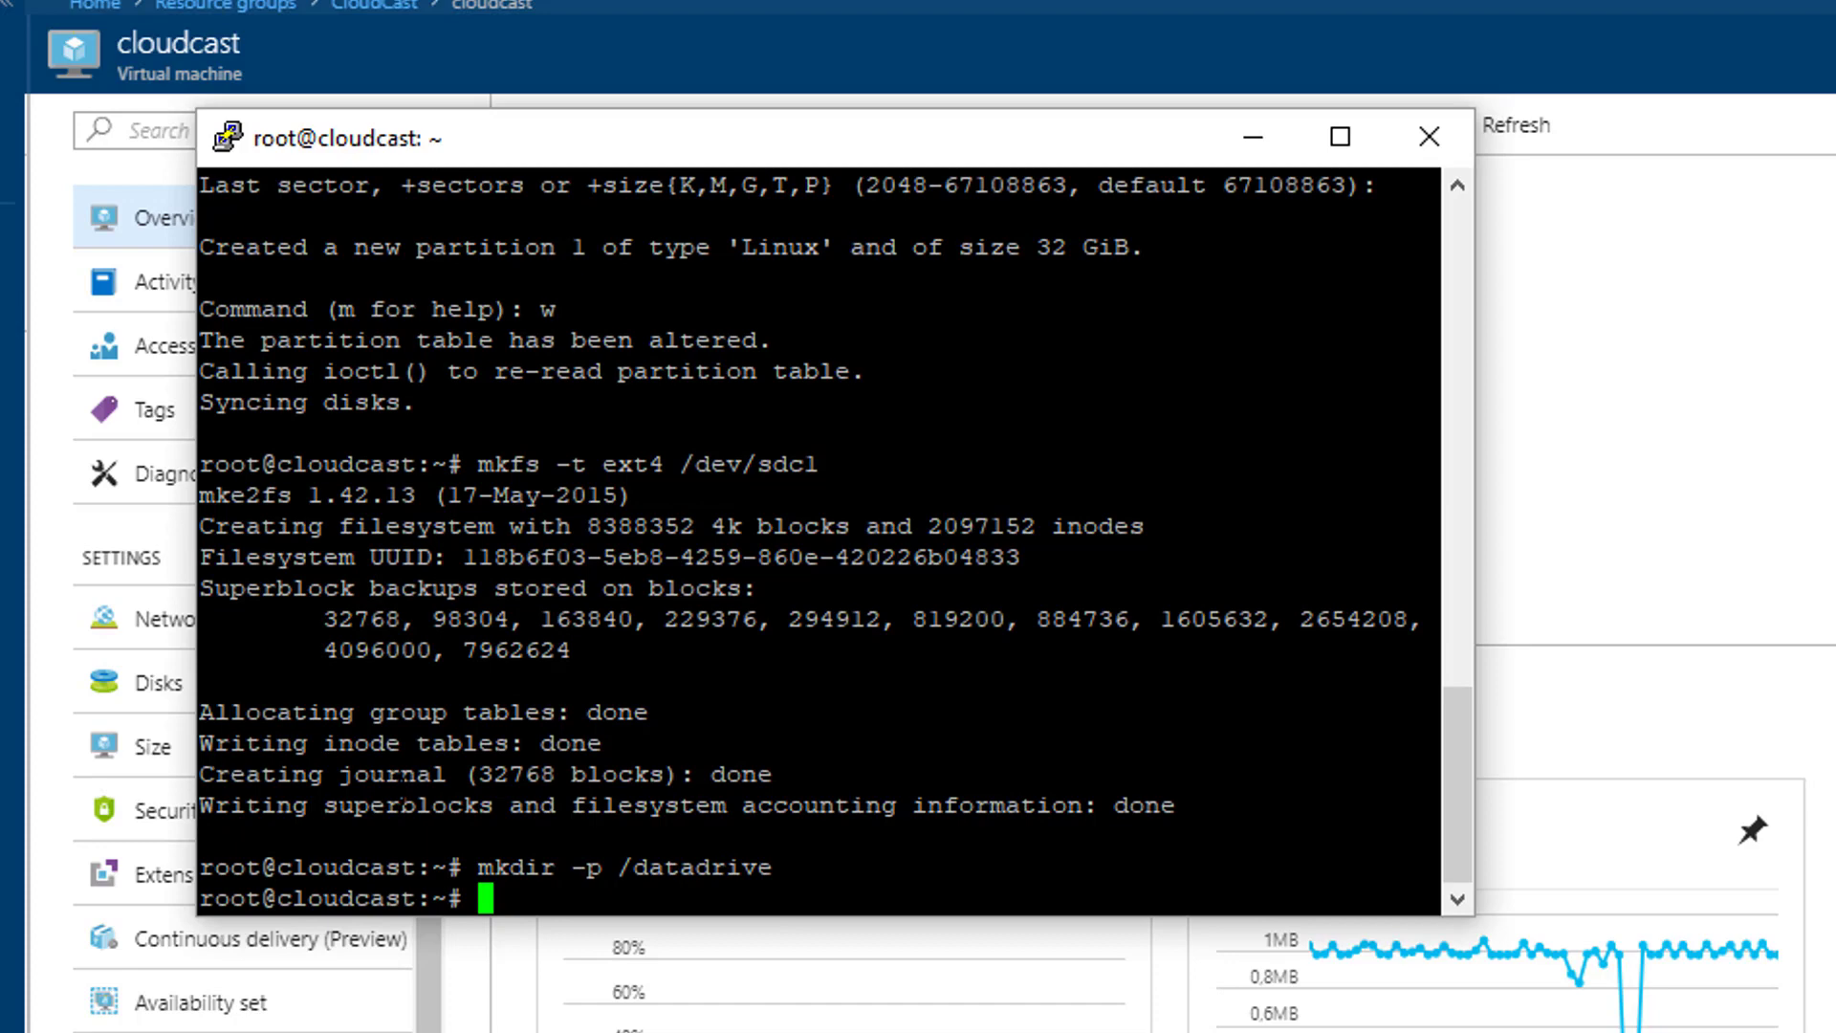
# Step: Mount the /dev/sdc1 partition on /datadrive
pyautogui.write('mount')
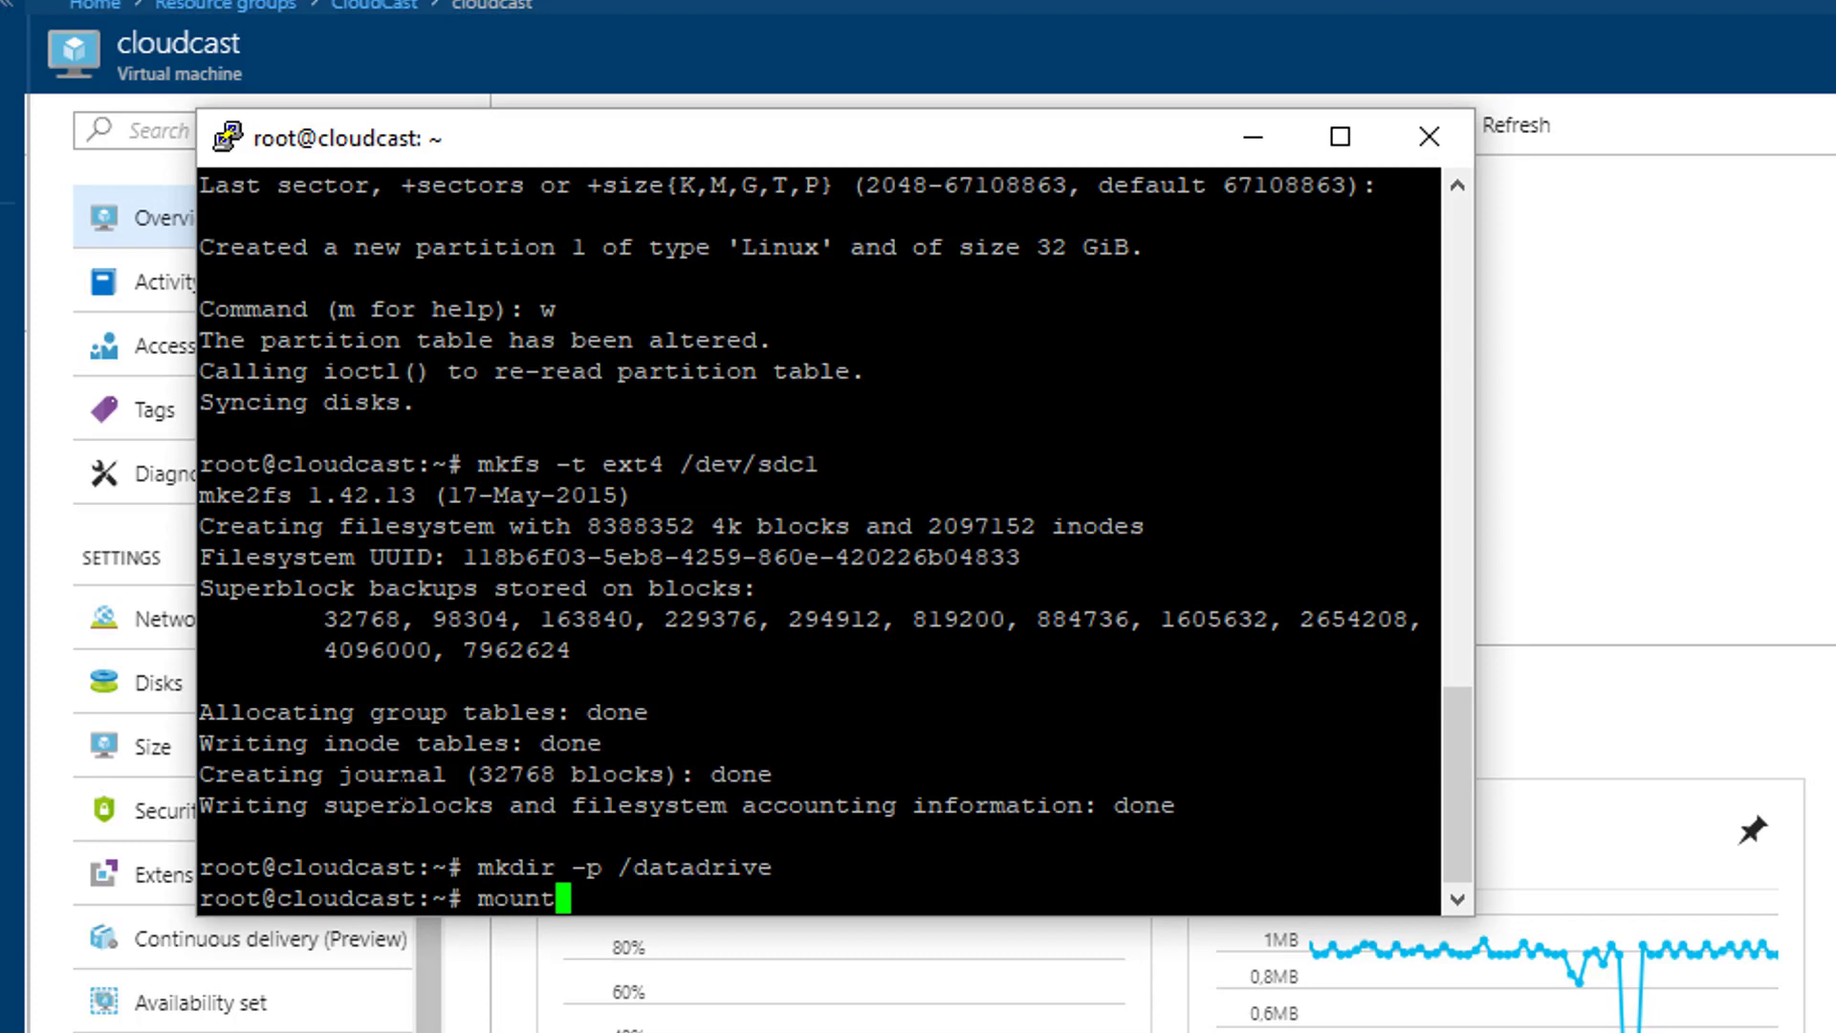
pyautogui.write(' /dev/')
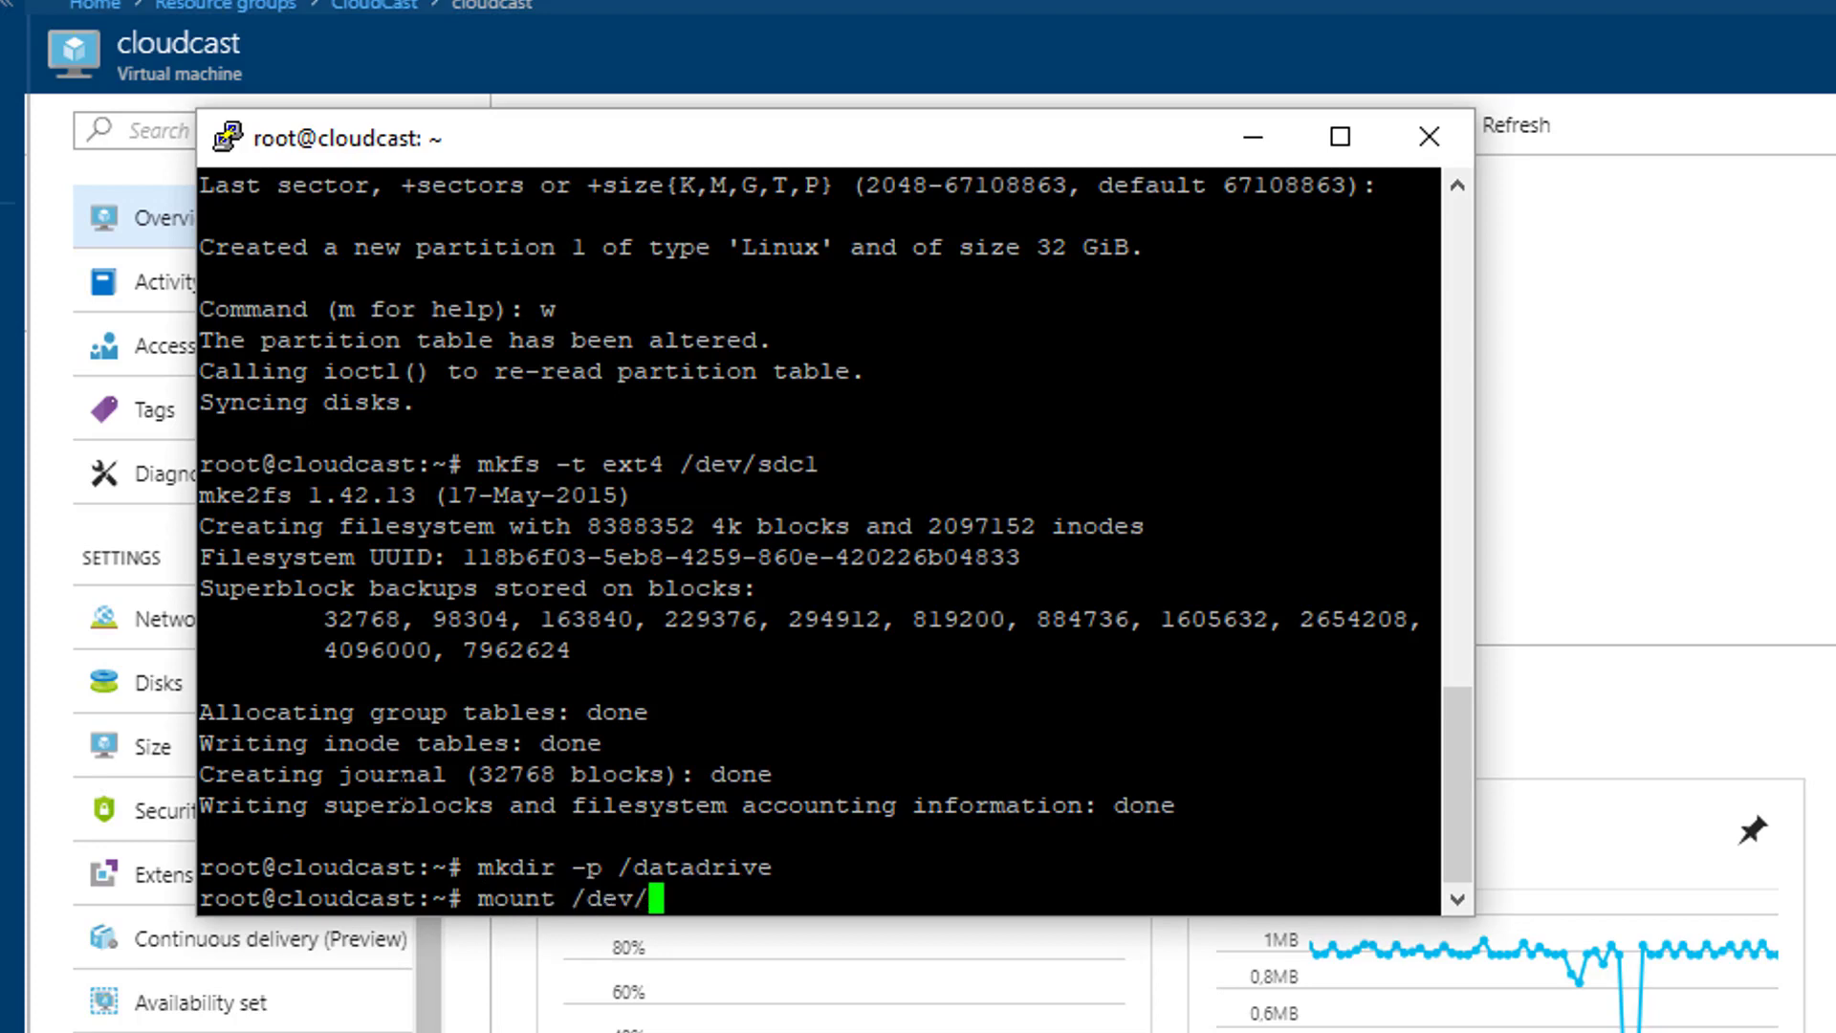
pyautogui.write('sdc1 /dat')
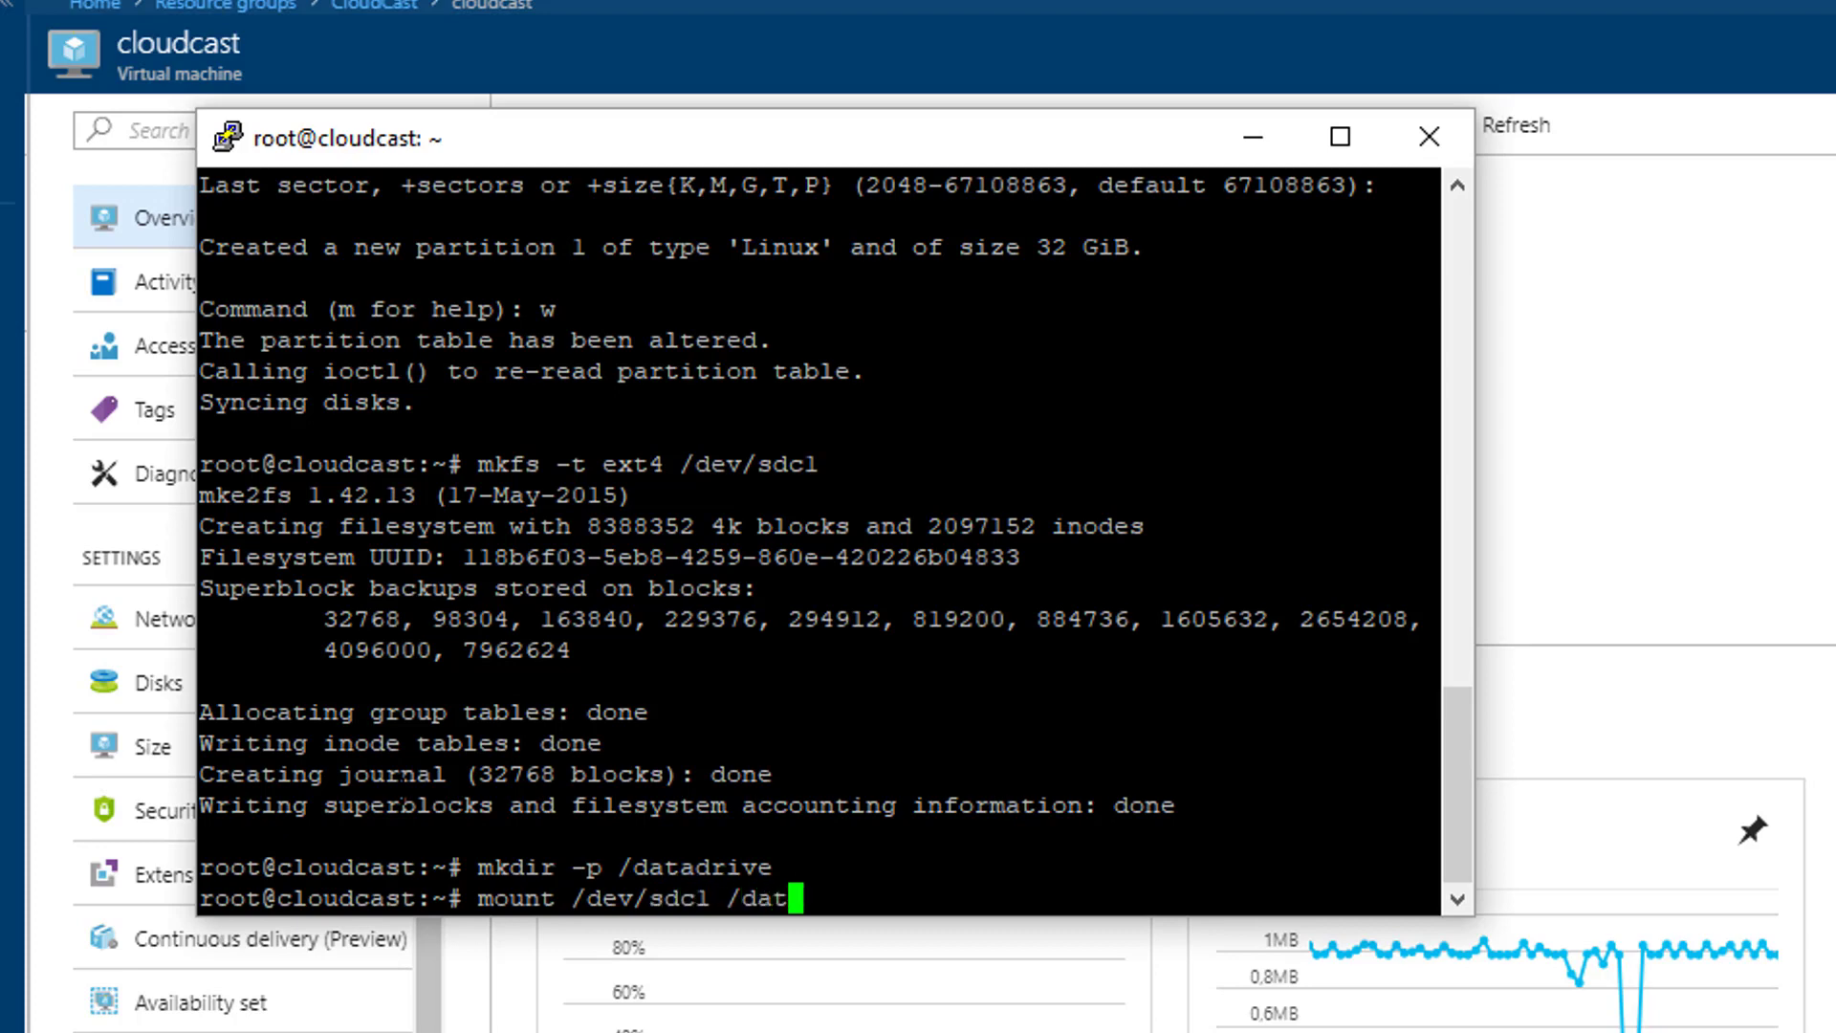
pyautogui.press('Tab')
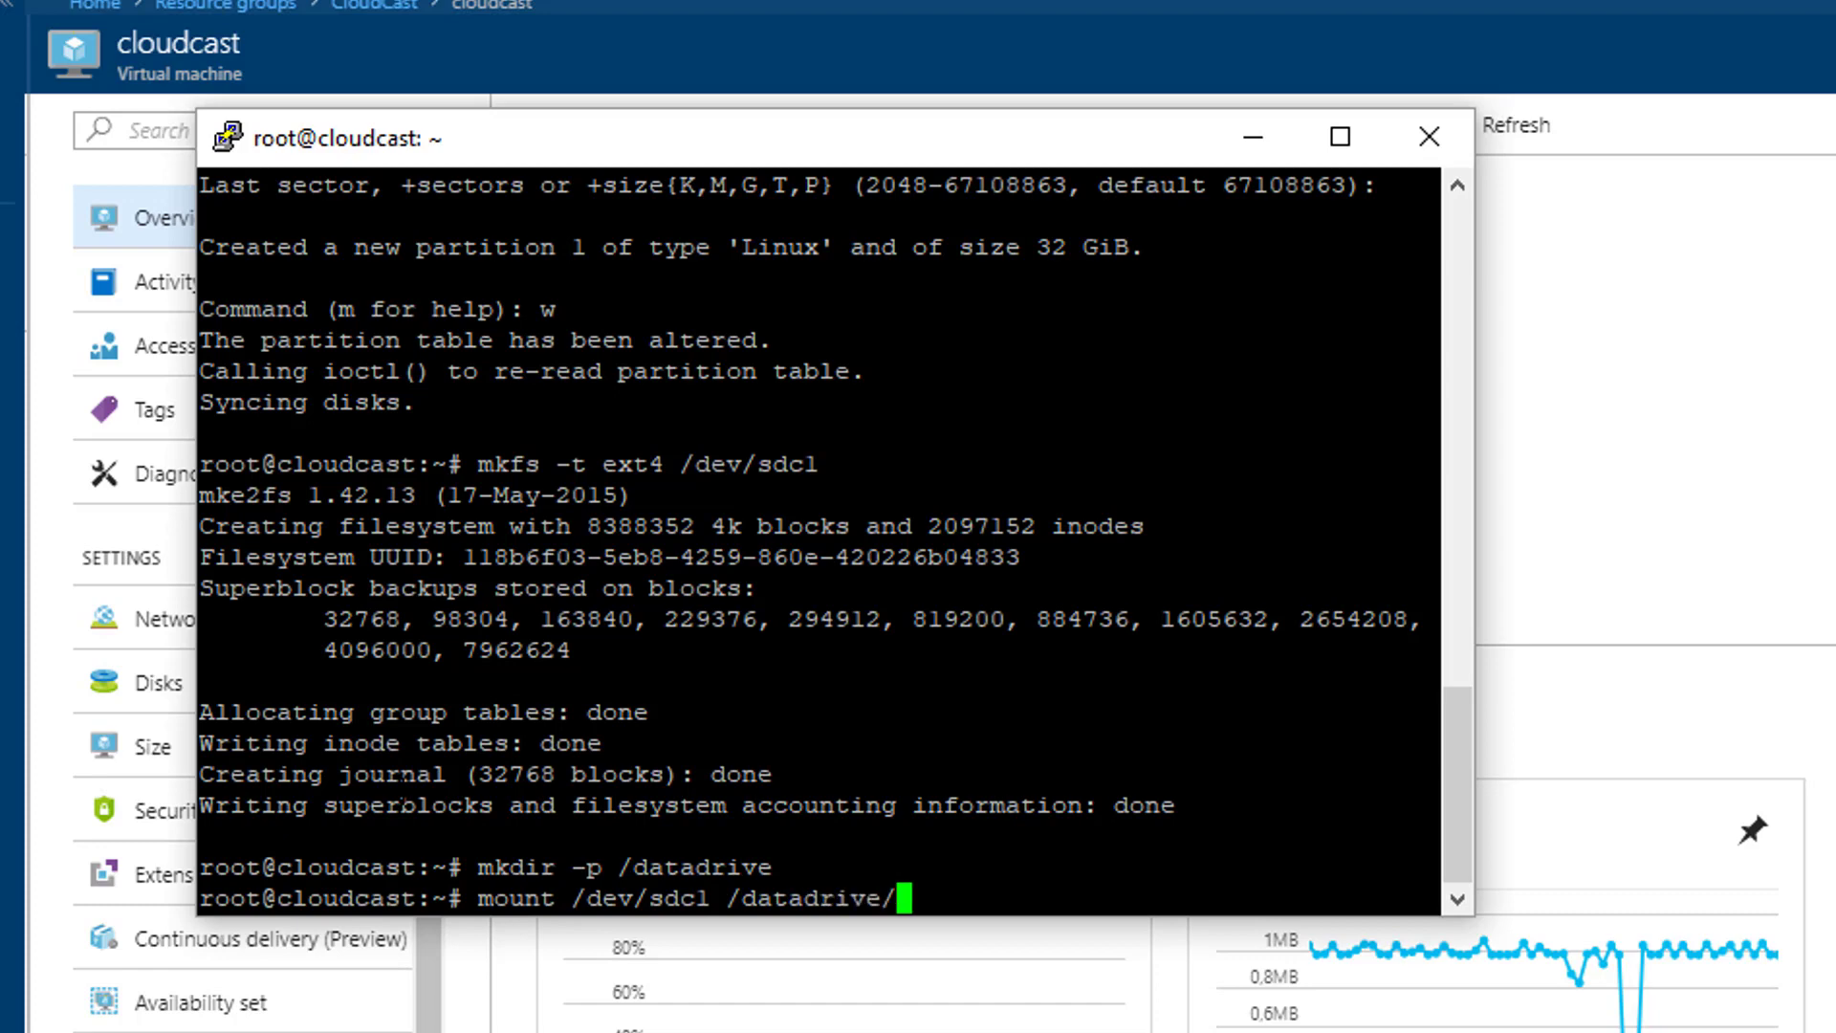
pyautogui.press('BackSpace')
pyautogui.press('Return')
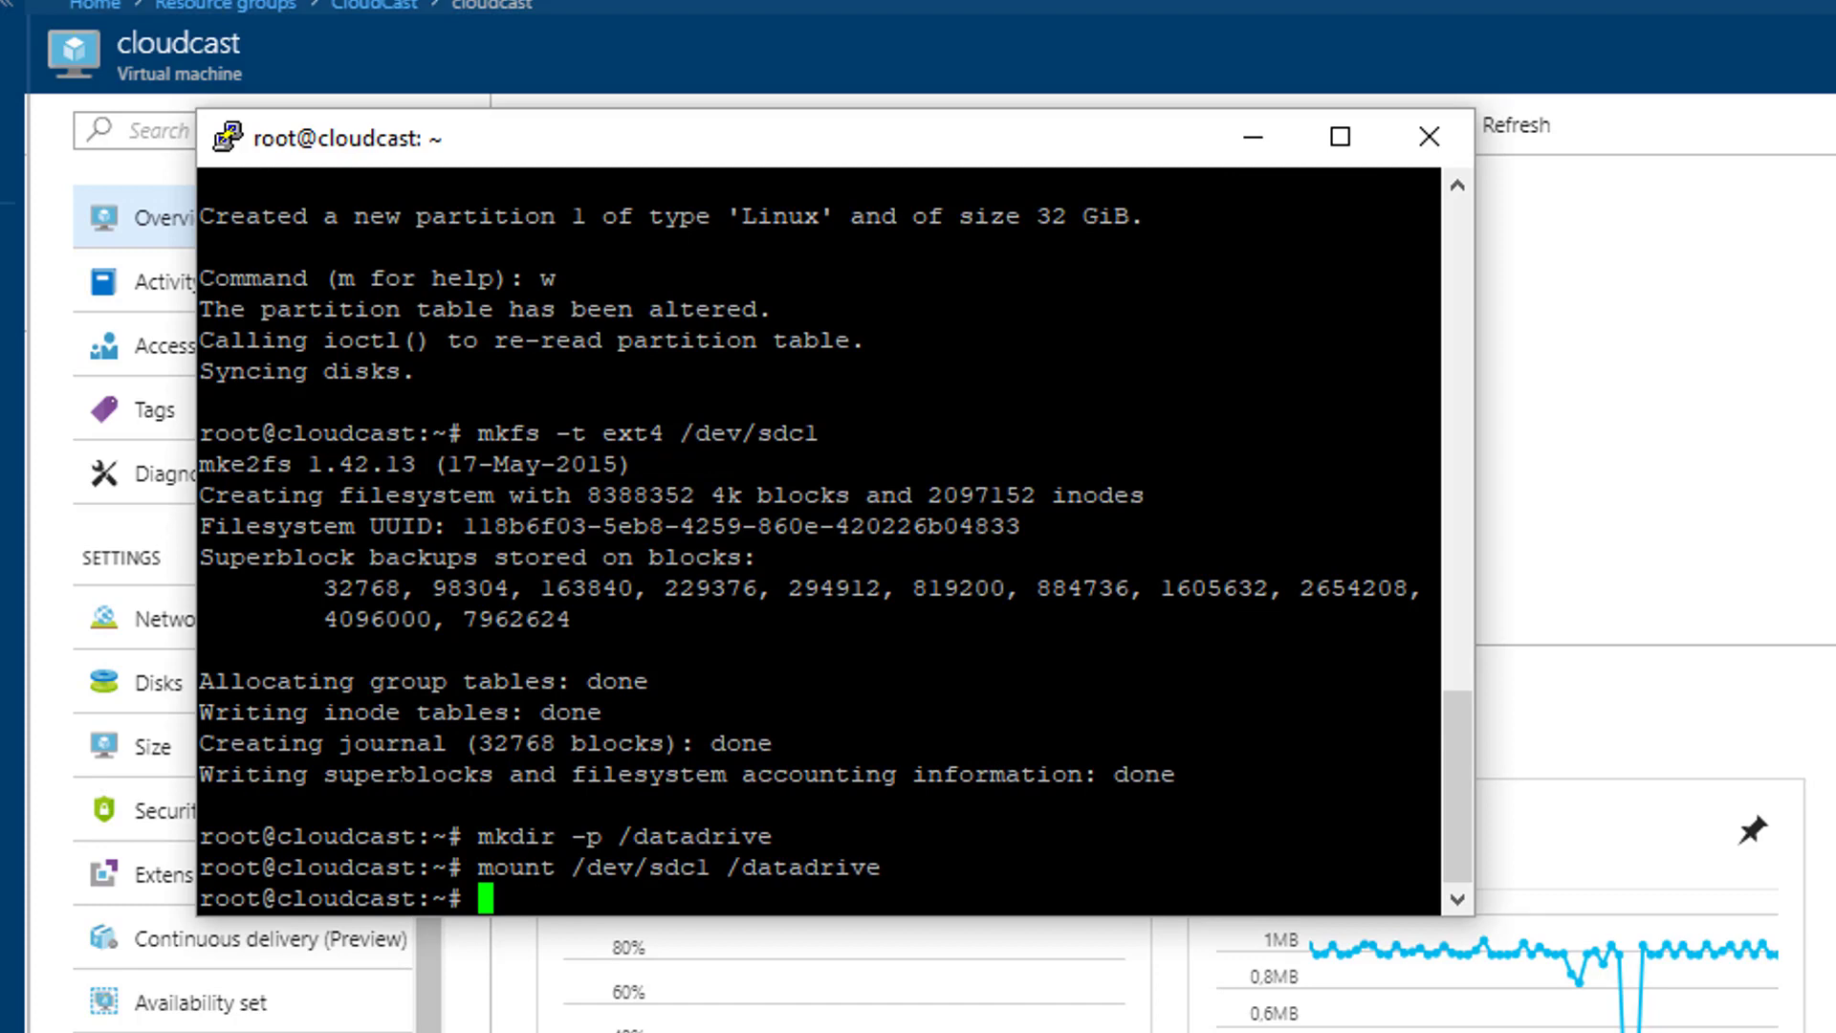
# Step: List the mounted file systems with df -h and check the entry for /dev/sdc1
pyautogui.write('df -h')
pyautogui.press('Return')
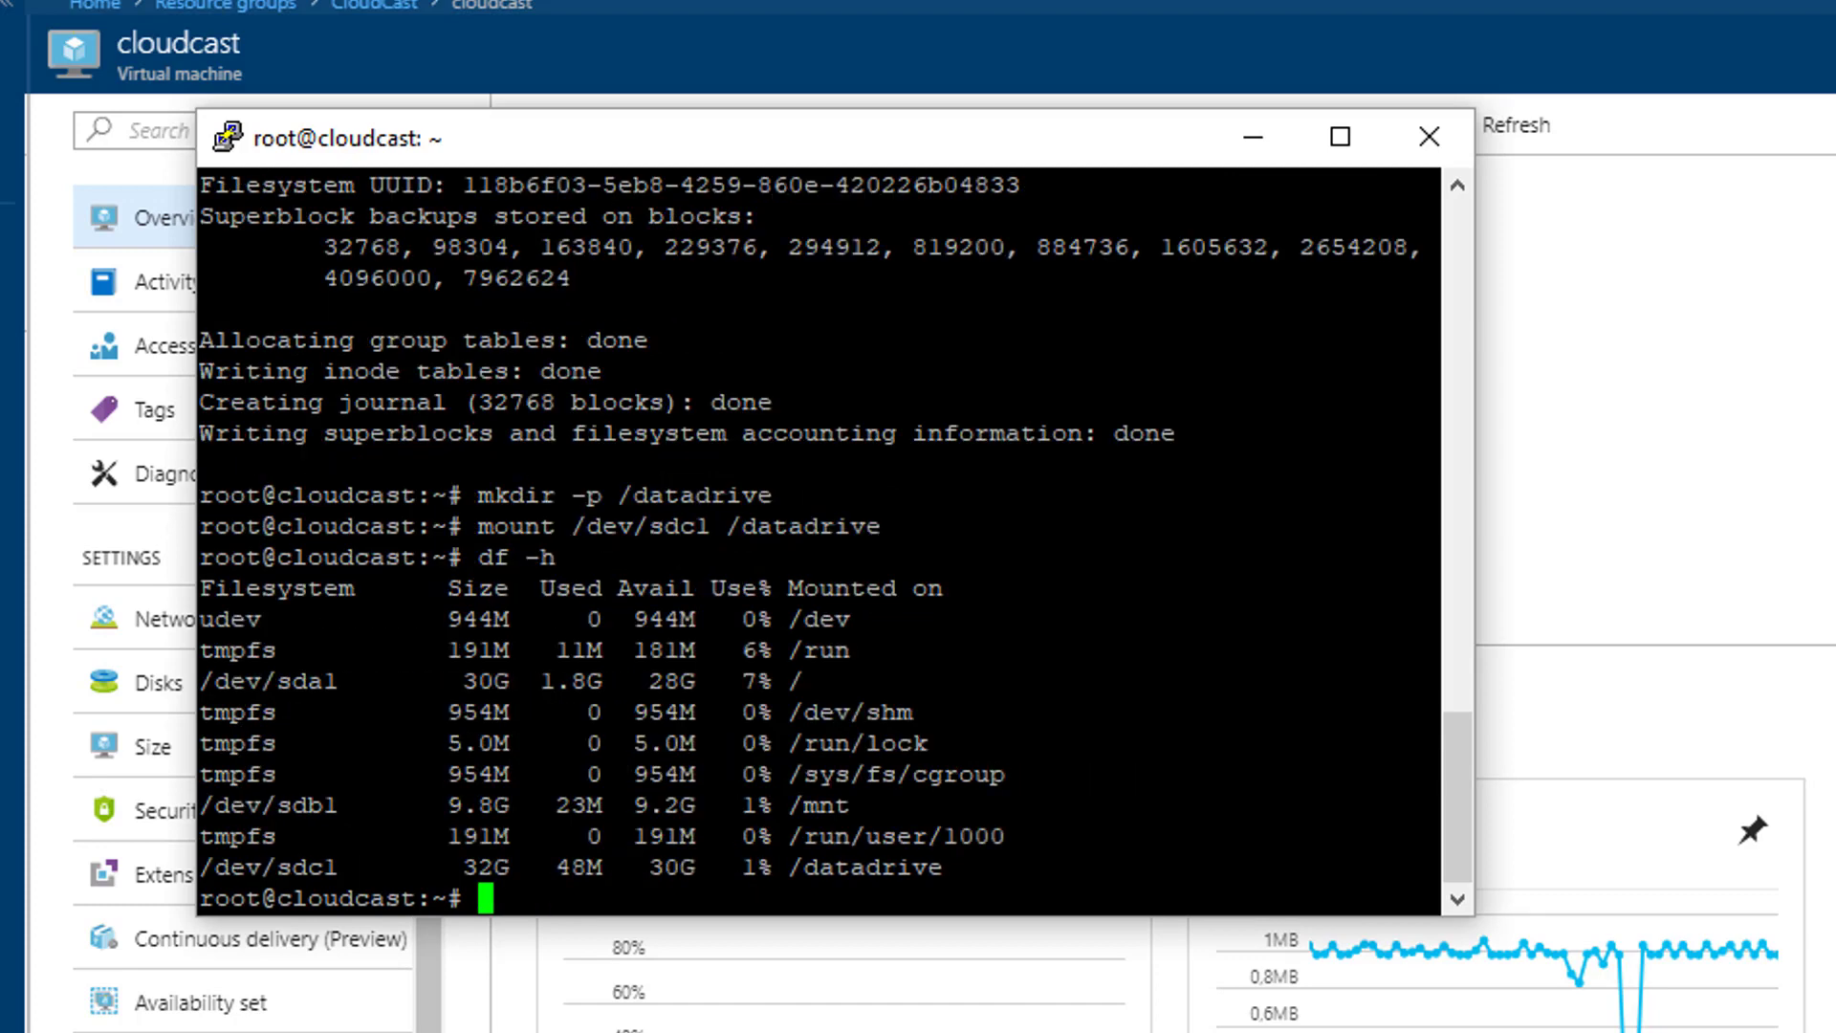
pyautogui.tripleClick(302, 866)
pyautogui.doubleClick(808, 867)
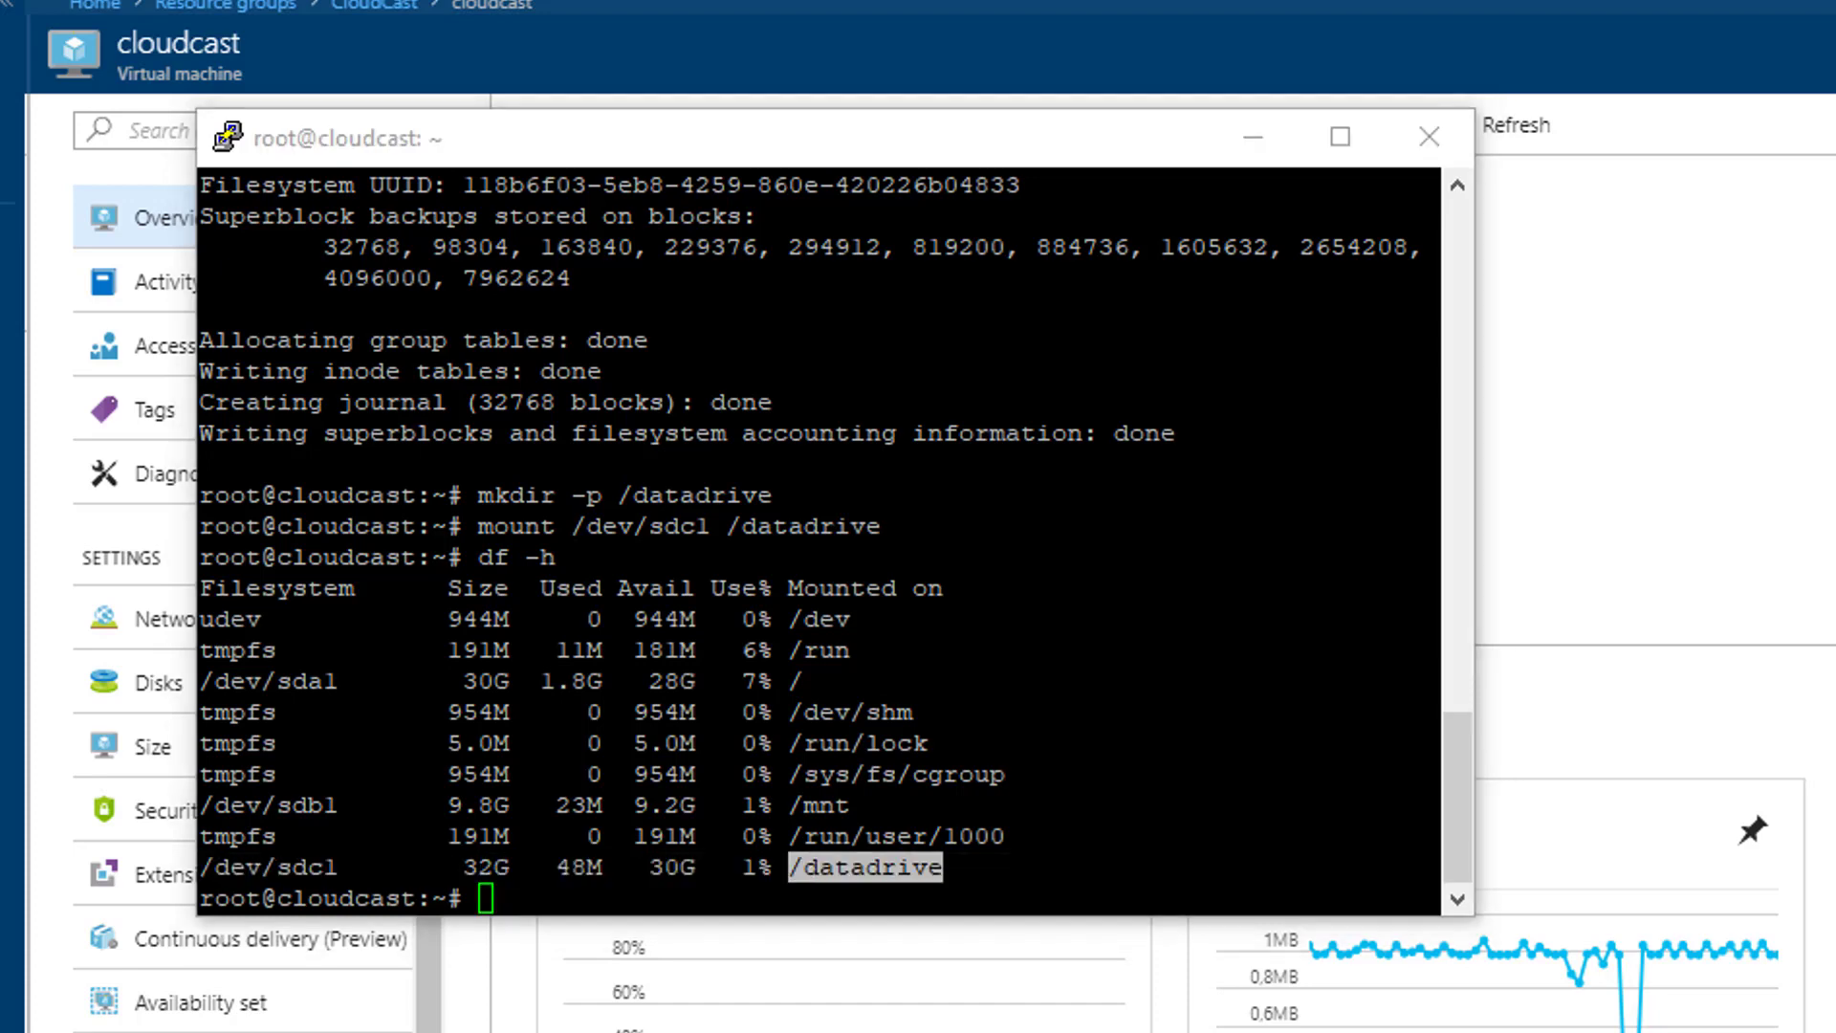
pyautogui.click(865, 869)
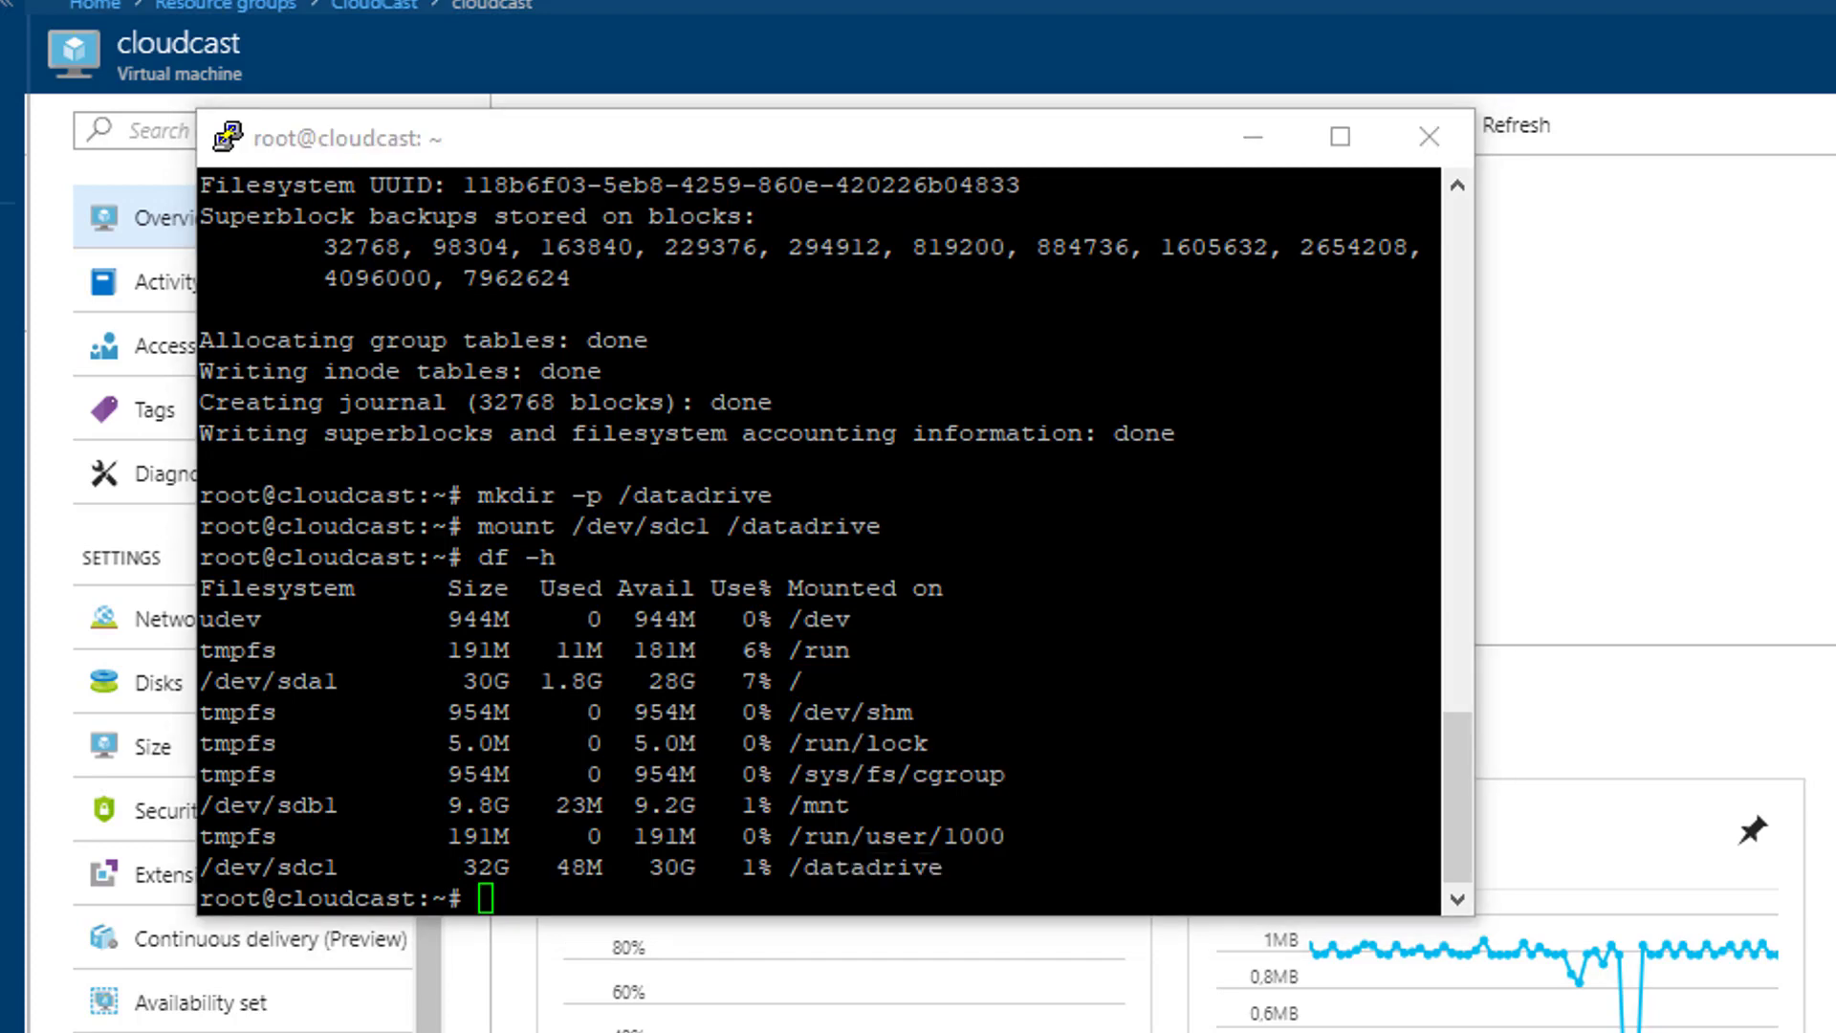
# Step: List the UUIDs of the block devices with sudo -i blkid
pyautogui.hotkey('alt', 'Tab')
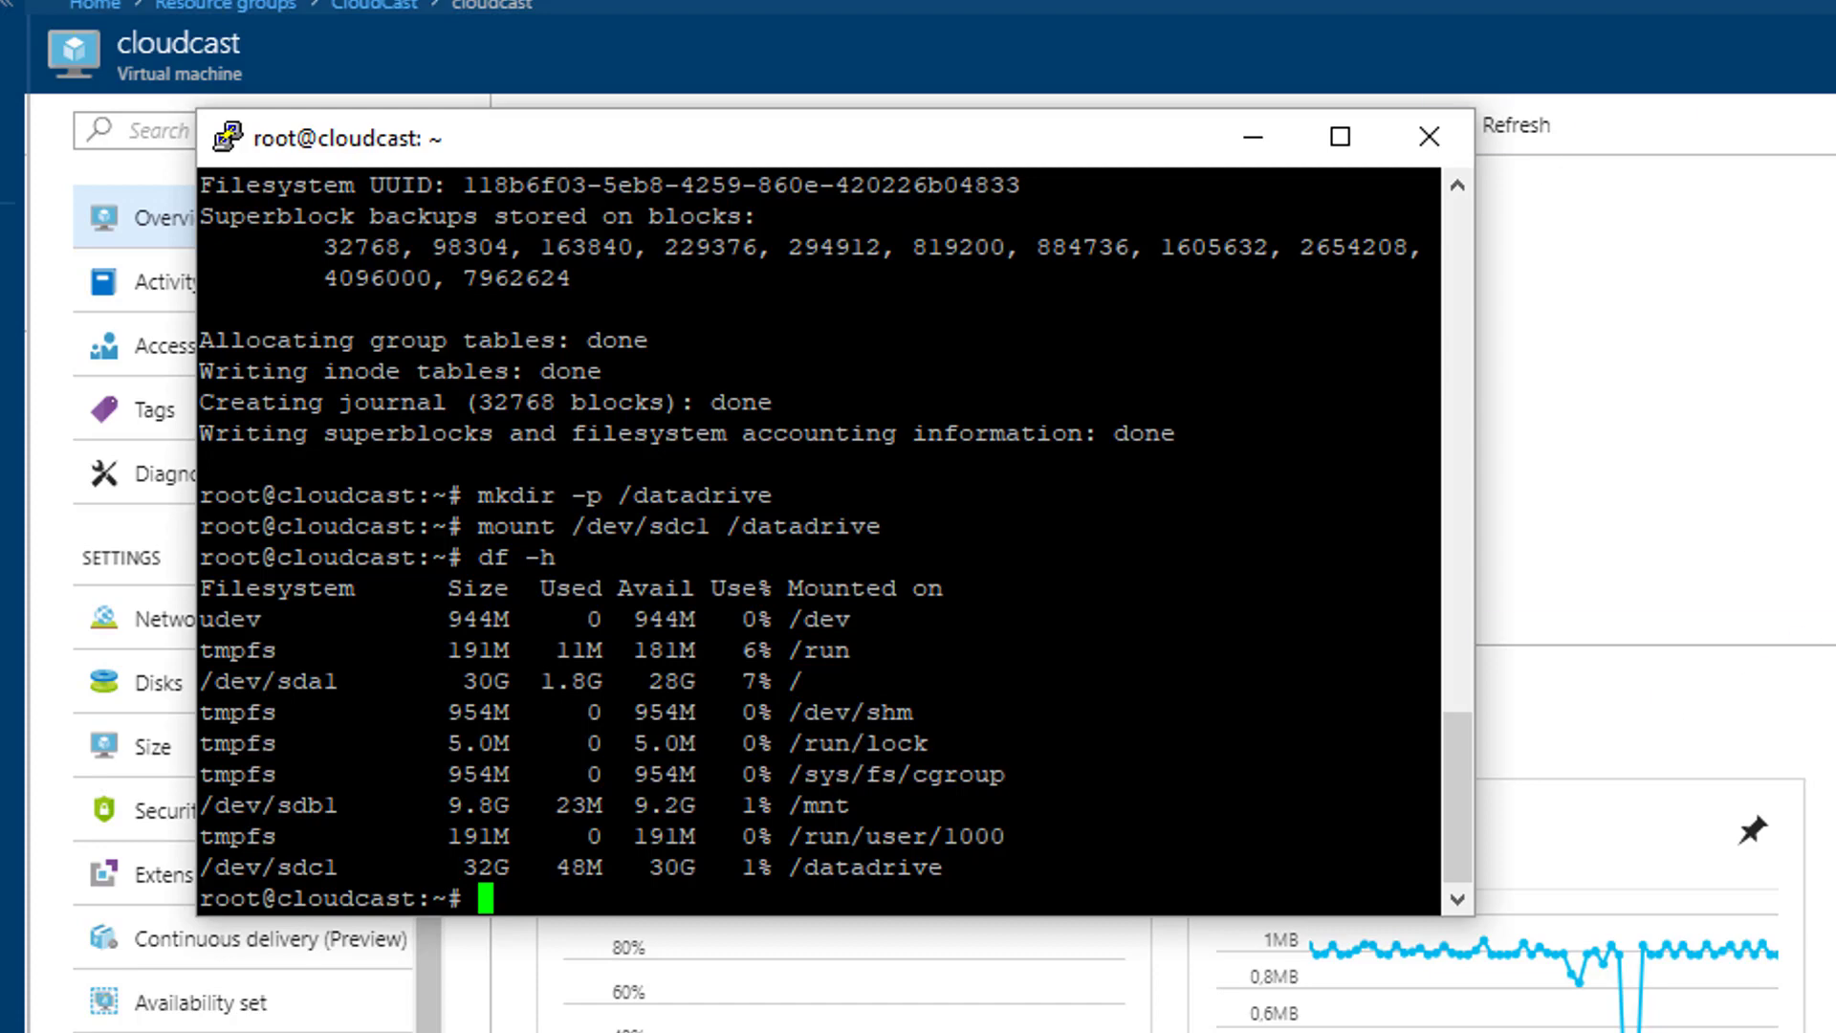
pyautogui.write('sudo -i blkid')
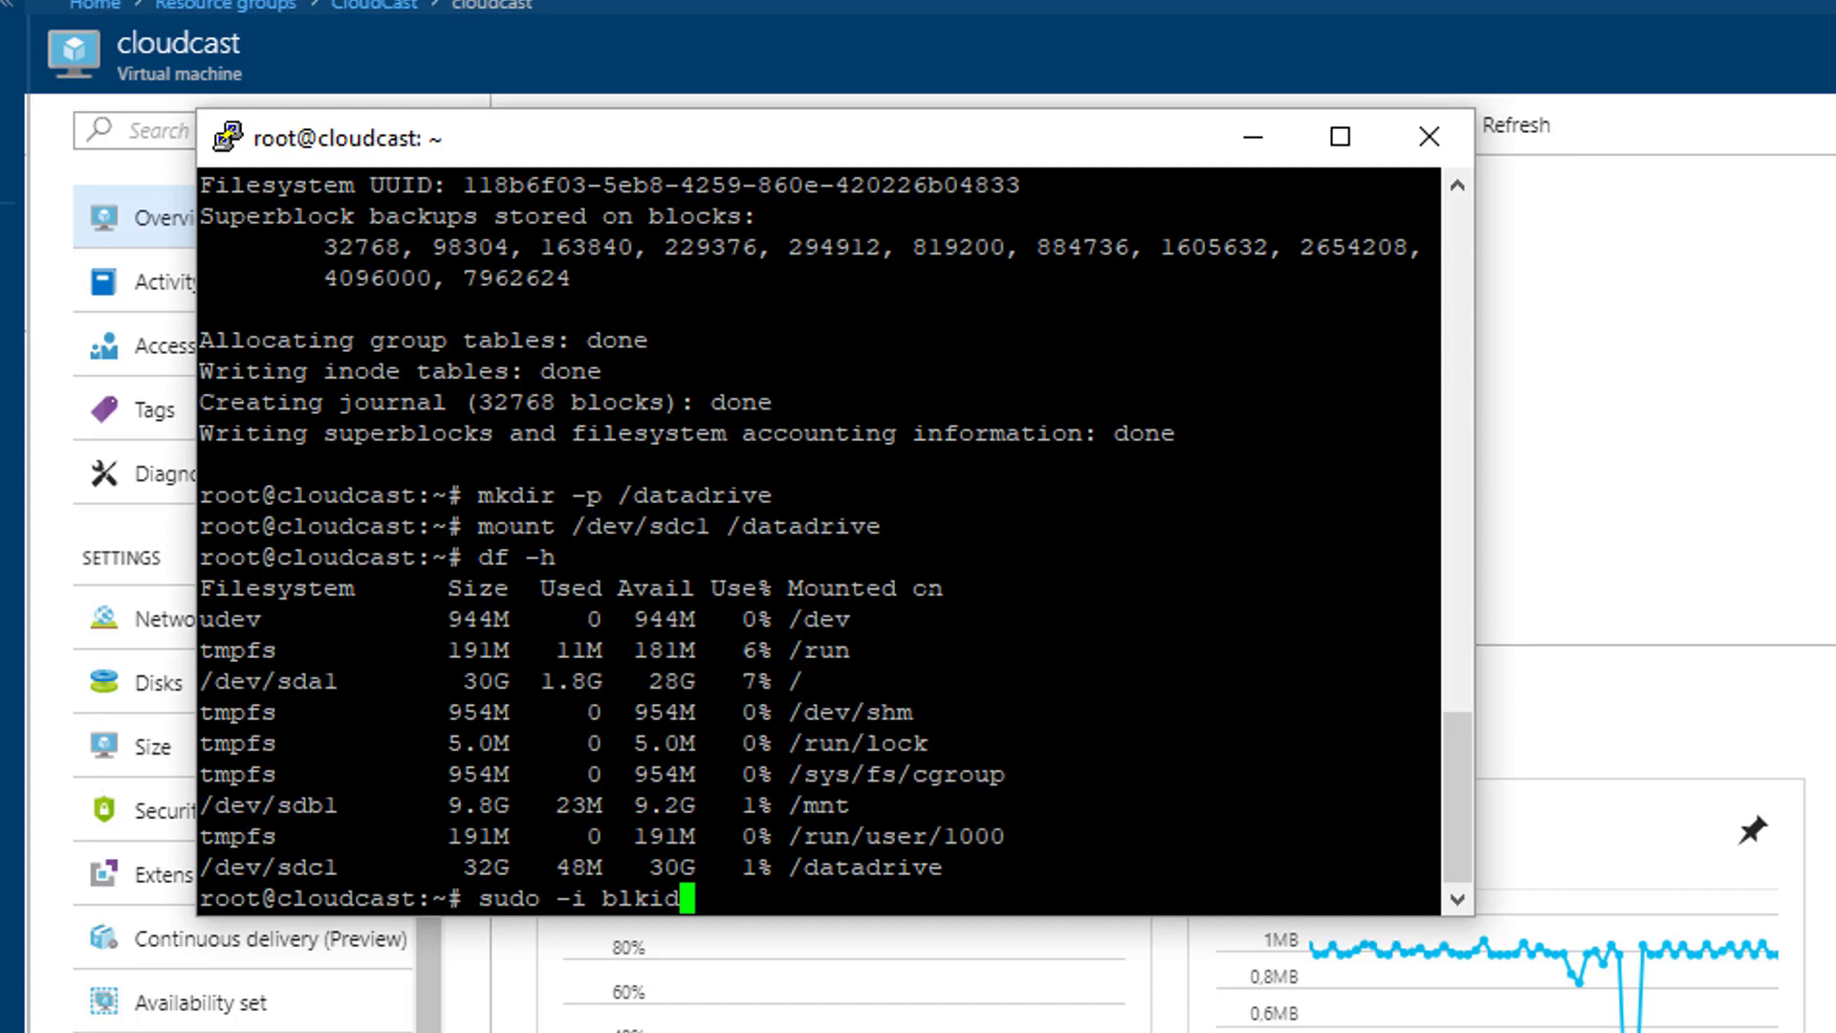
pyautogui.press('Return')
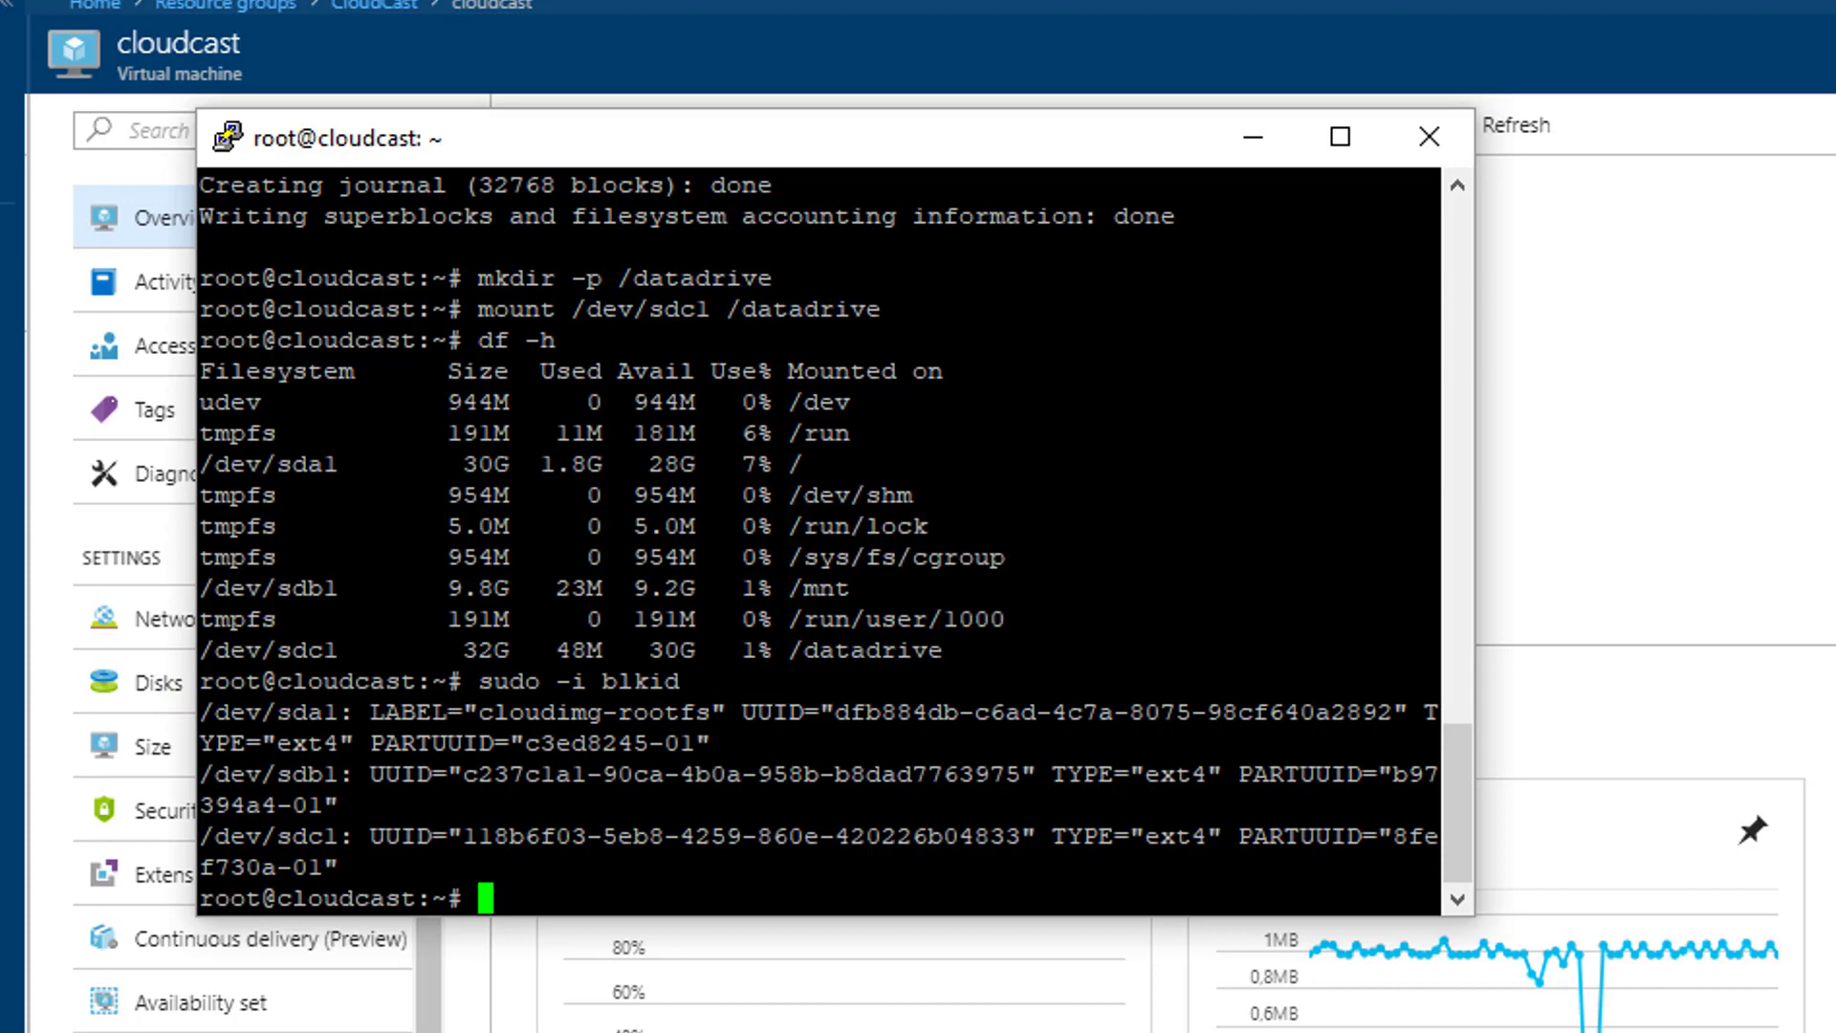
# Step: Open /etc/fstab in the nano editor
pyautogui.write('nanao')
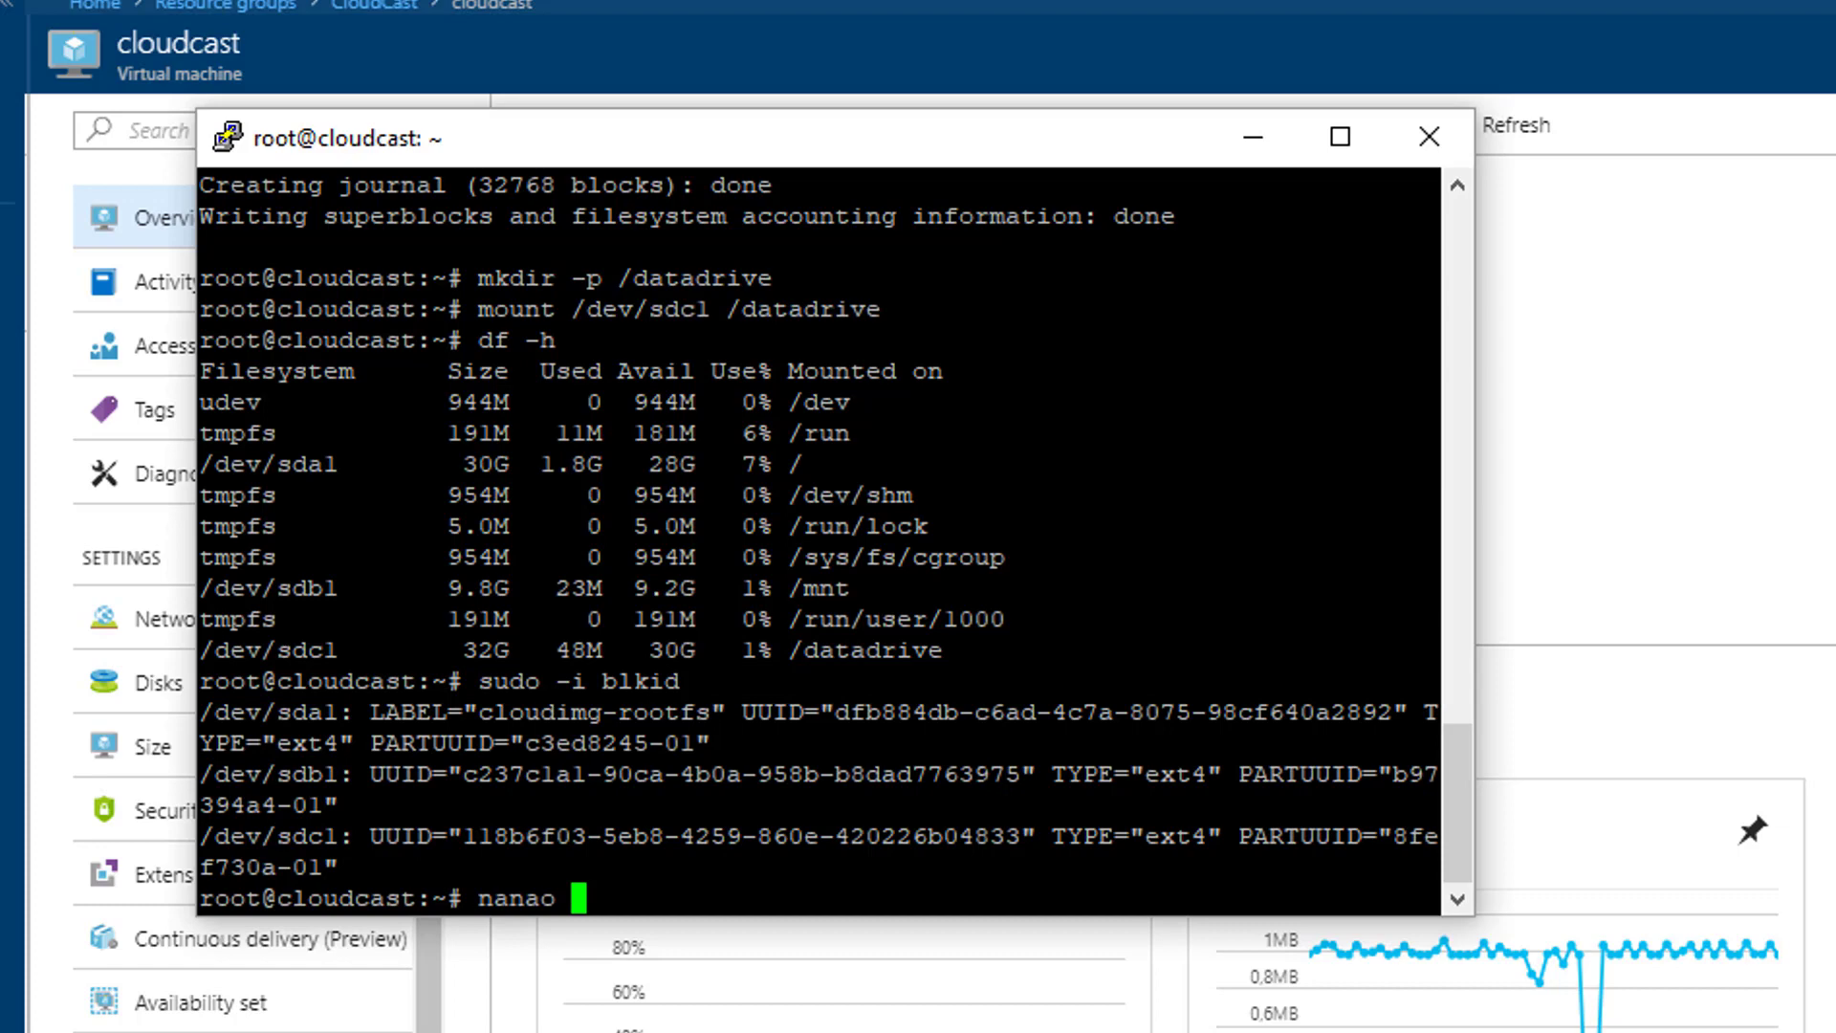
pyautogui.press('BackSpace')
pyautogui.press('BackSpace')
pyautogui.press('BackSpace')
pyautogui.write('o /f=')
pyautogui.press('BackSpace')
pyautogui.press('BackSpace')
pyautogui.write('et')
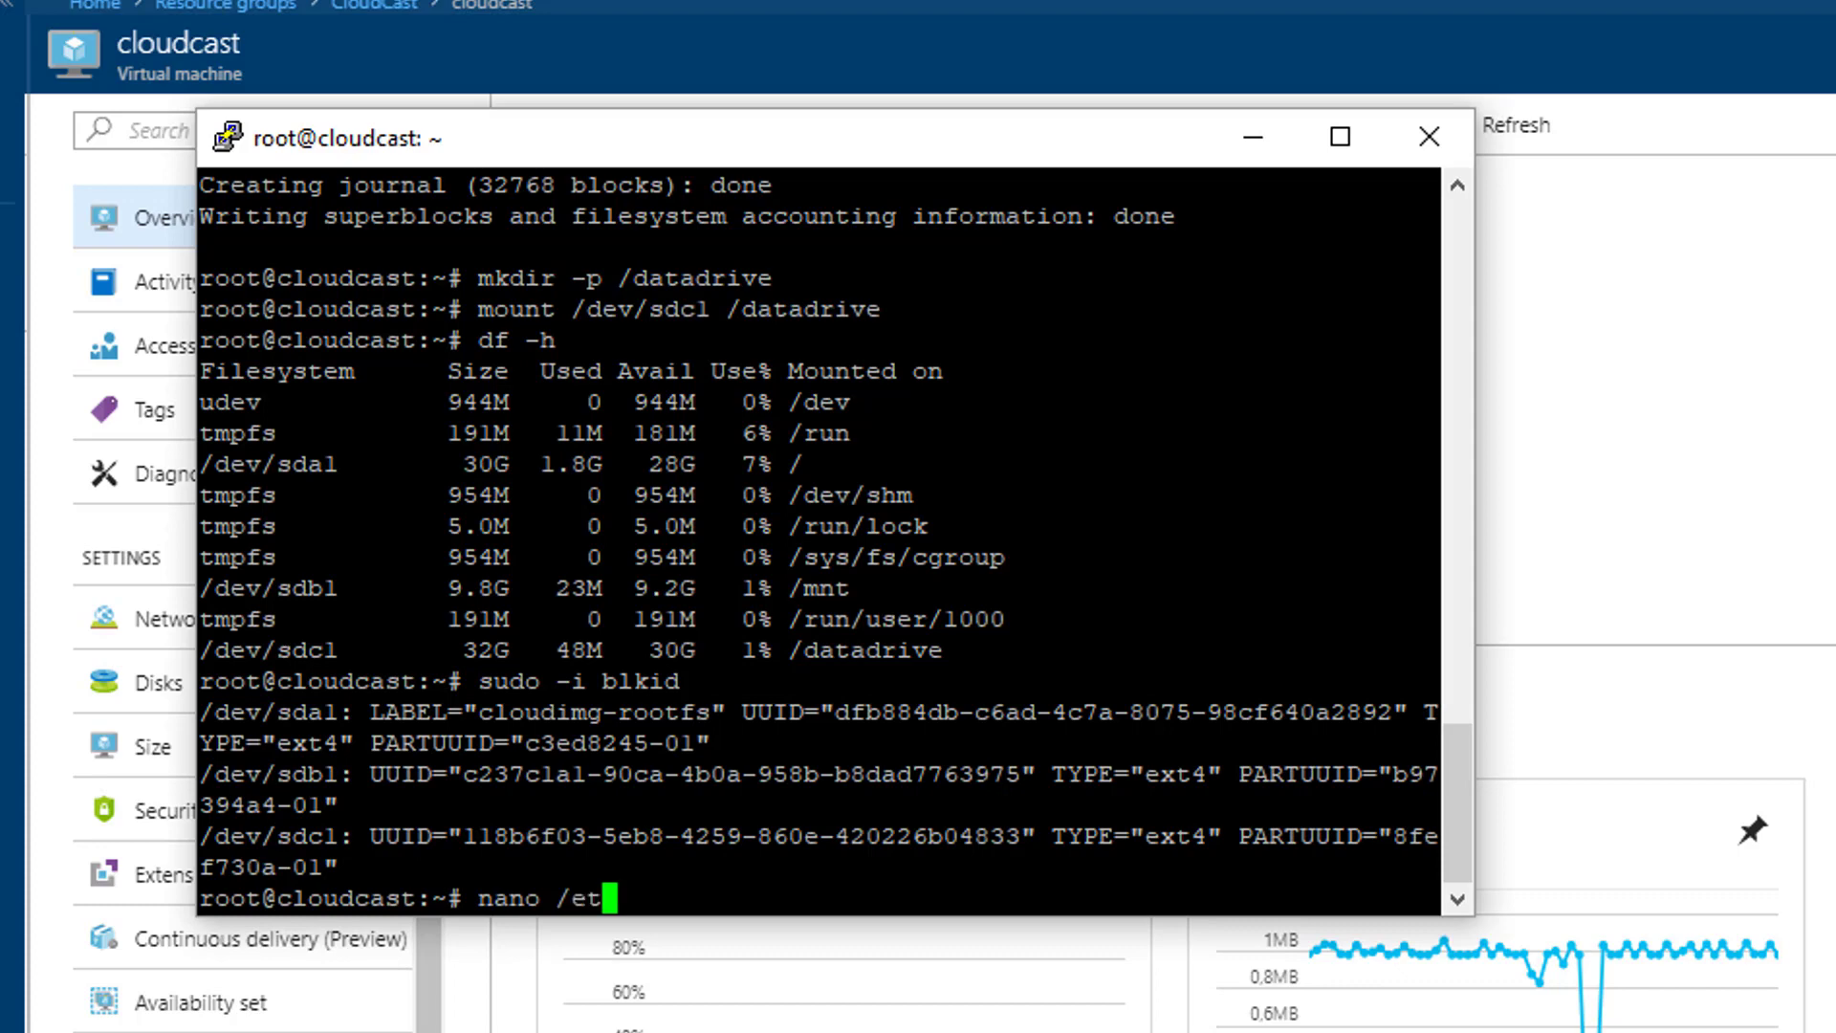
pyautogui.write('c/fstab')
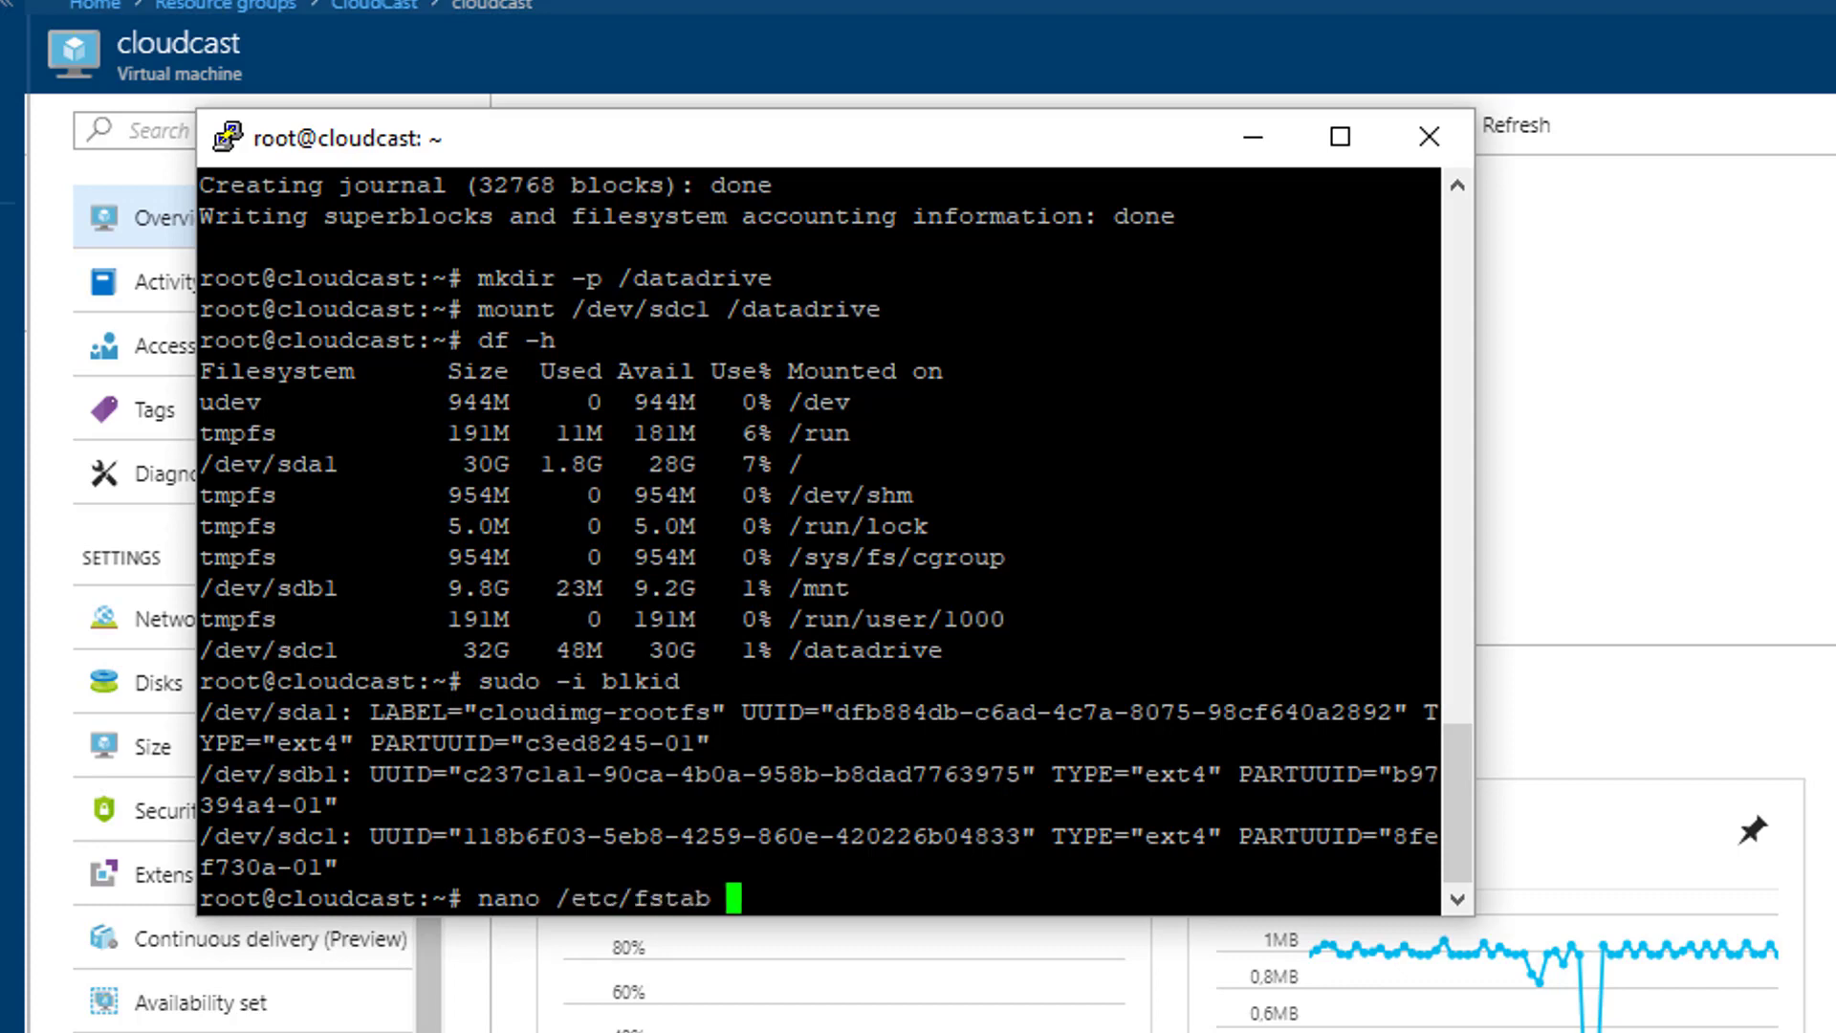
pyautogui.press('Return')
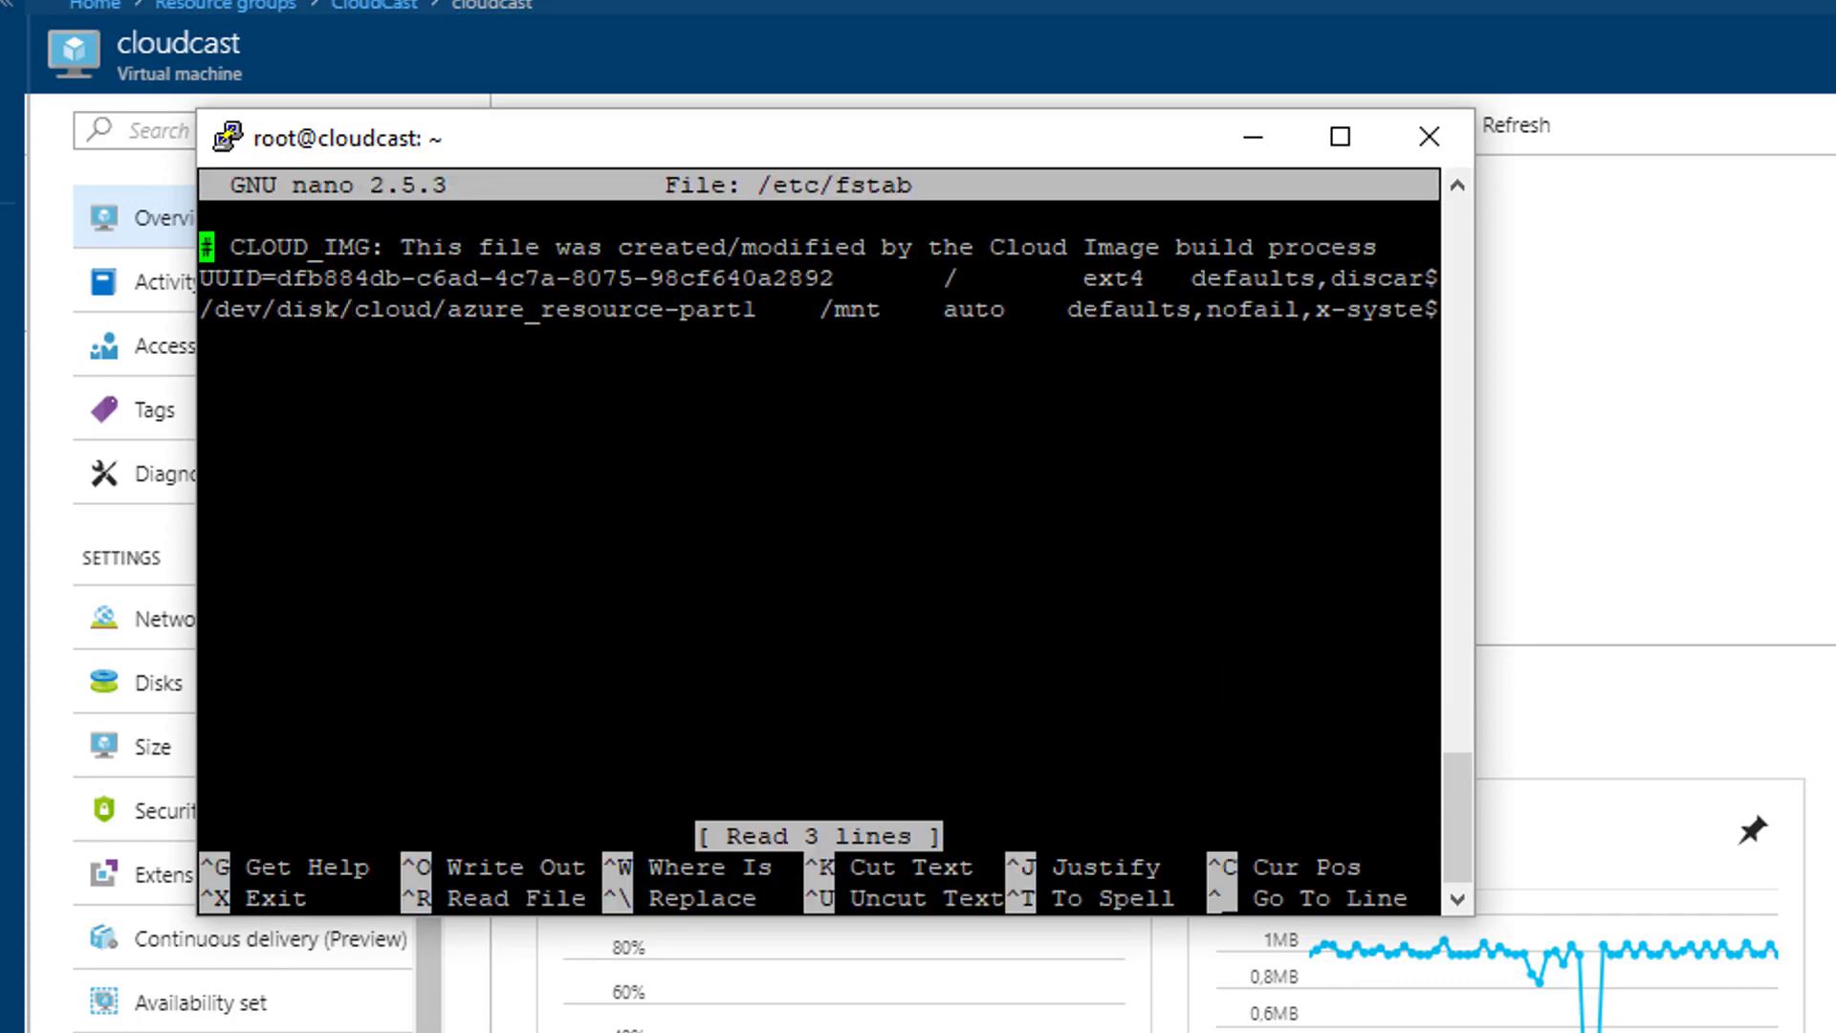
# Step: Copy the UUID entry of /dev/sdc1 from the blkid output onto a new line at the end of fstab
pyautogui.press('Down')
pyautogui.press('Down')
pyautogui.press('Down')
pyautogui.scroll(4, 819, 540)
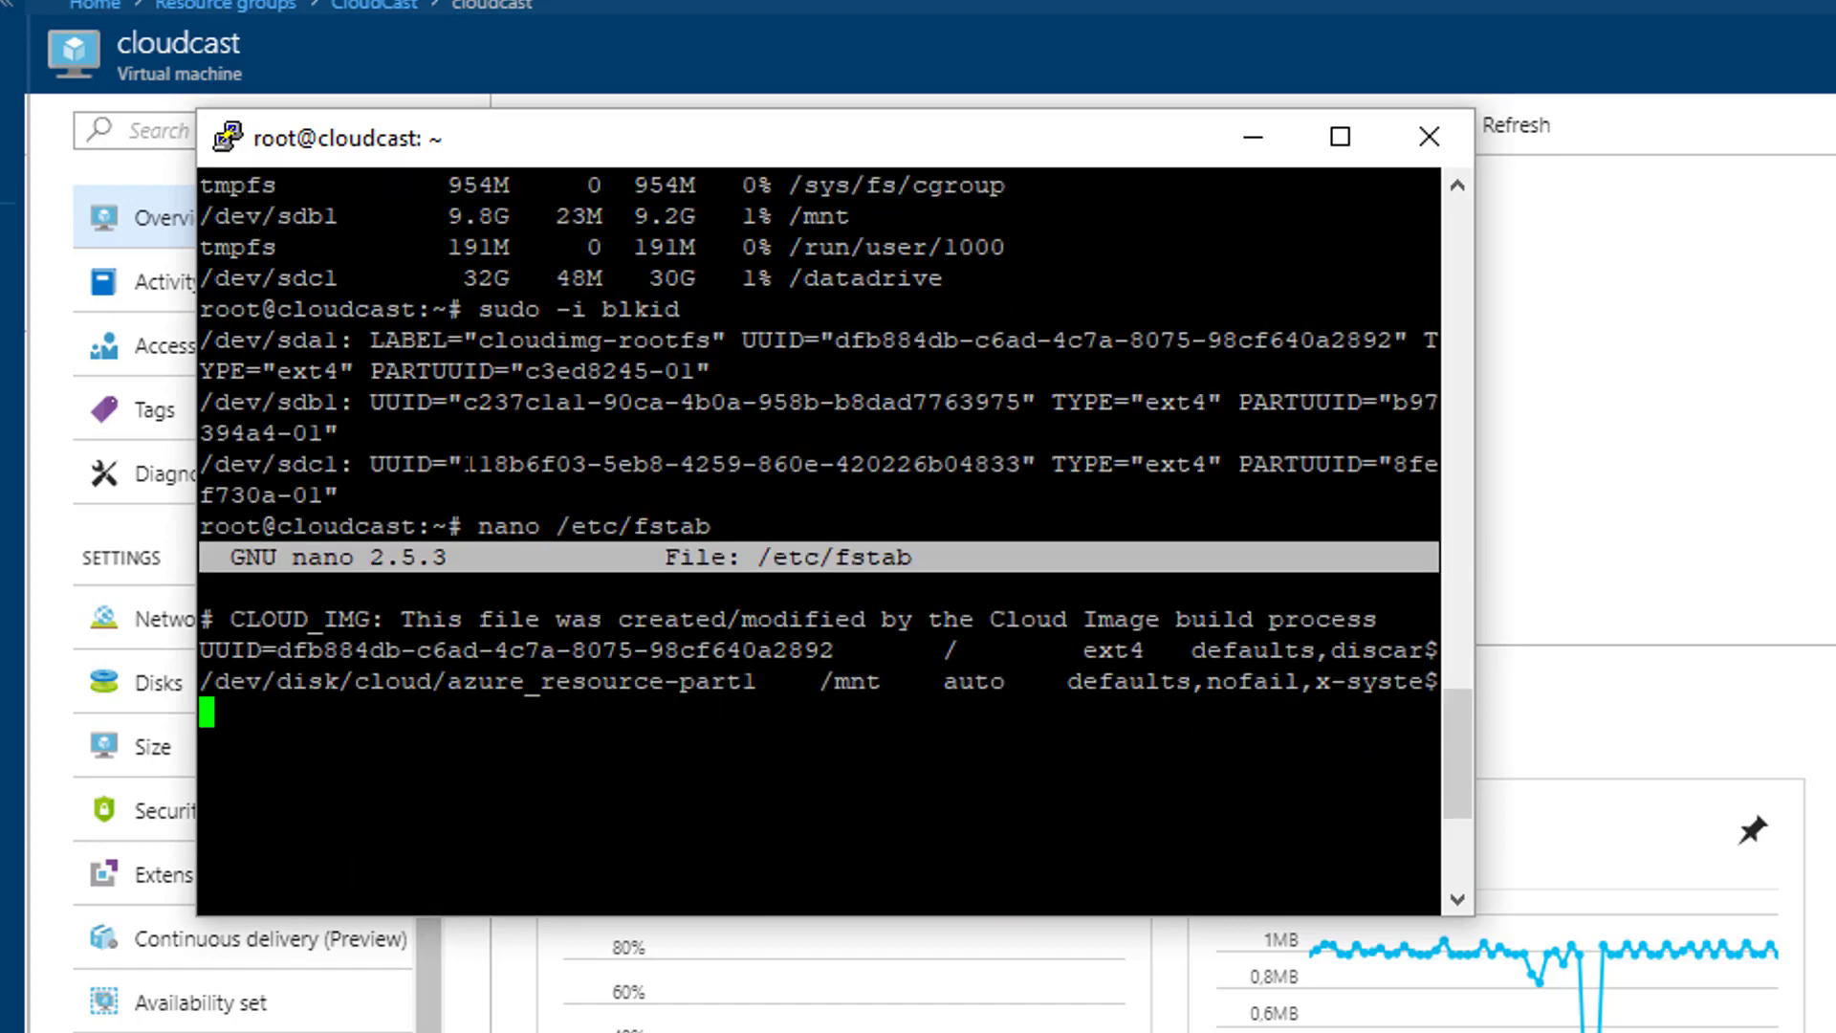
pyautogui.moveTo(466, 464); pyautogui.dragTo(1017, 436)
pyautogui.click(384, 465)
pyautogui.moveTo(371, 464); pyautogui.dragTo(1035, 464)
pyautogui.click(465, 464)
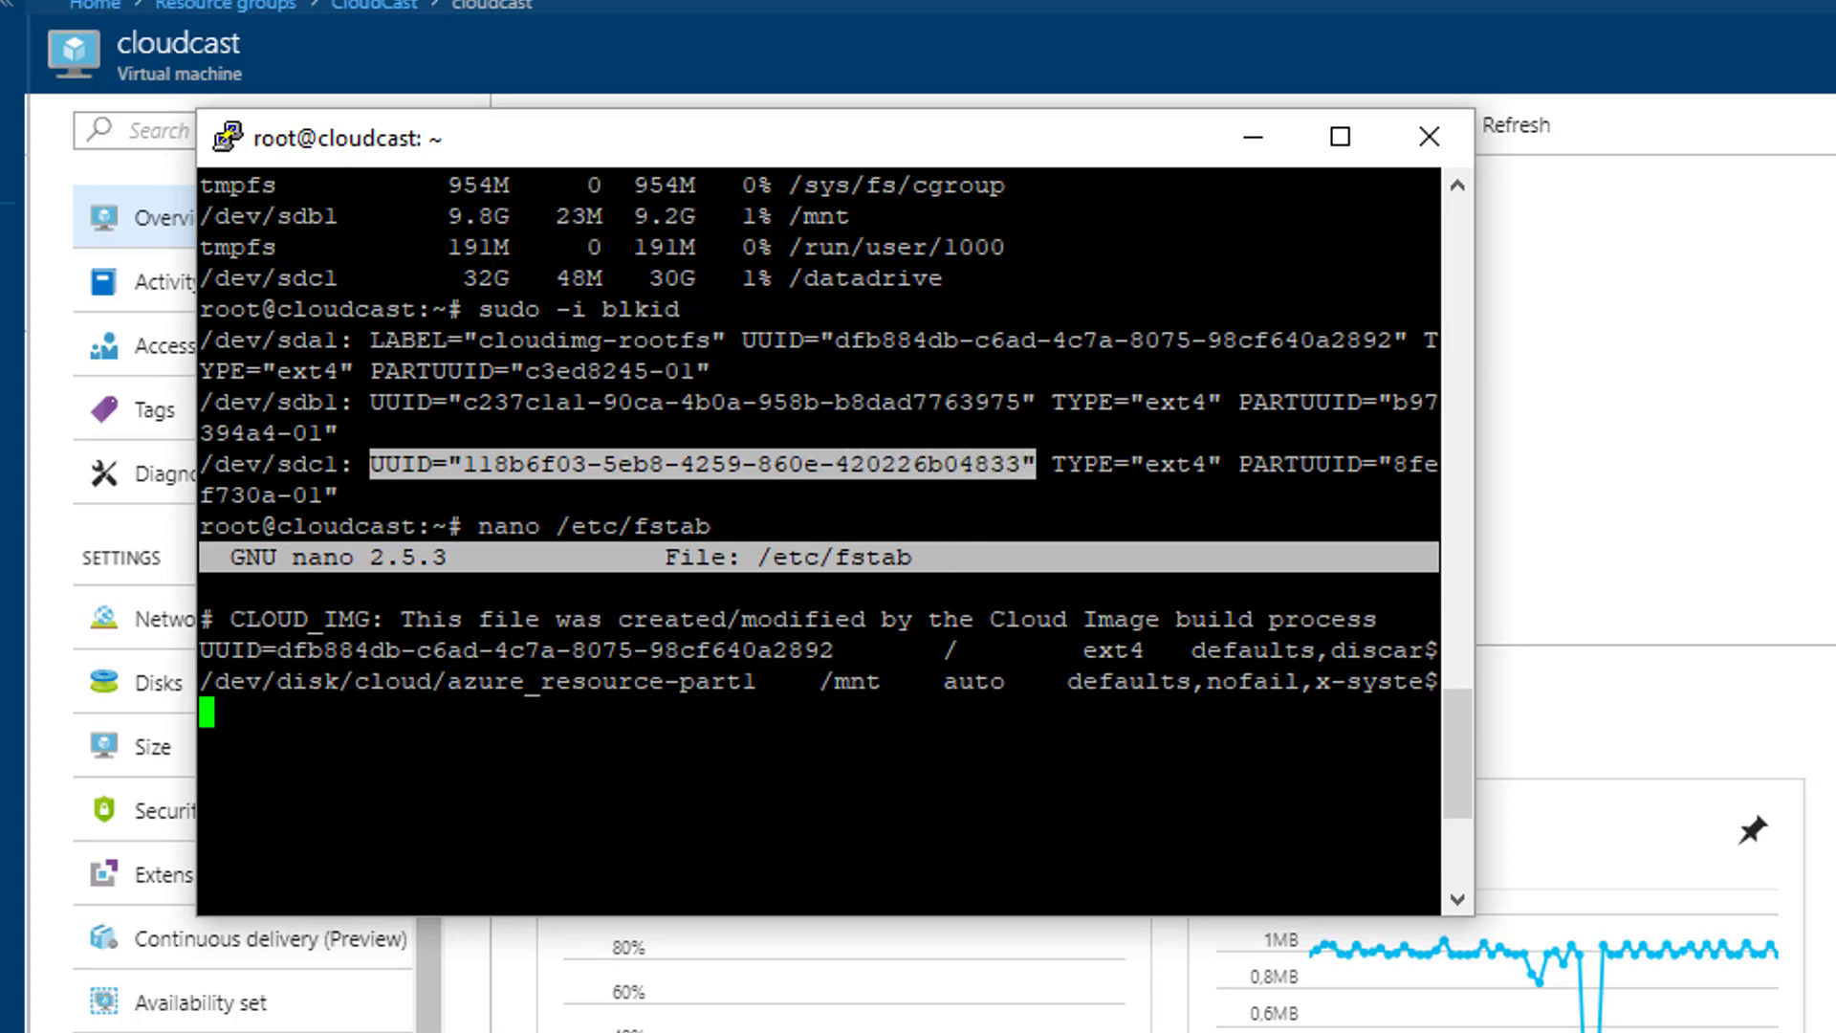
pyautogui.write('UUID="118b6f03-5eb8-4259-860e-420226b04833"')
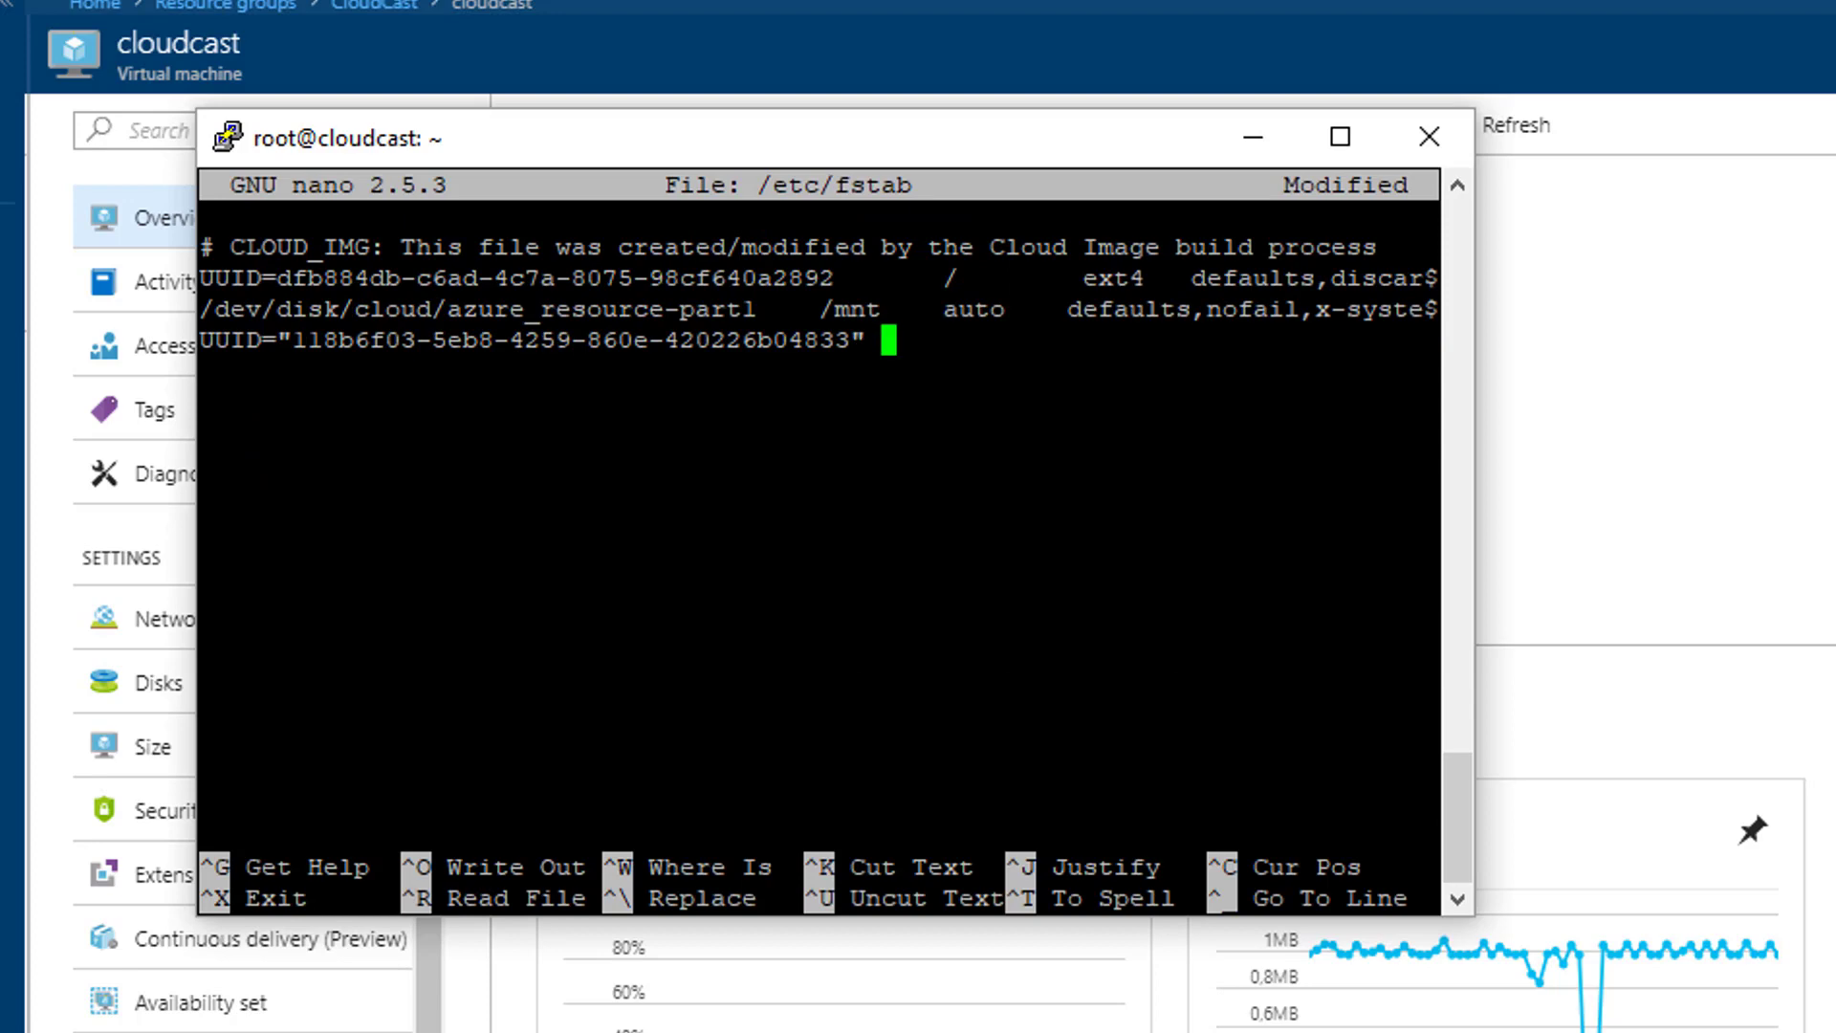
# Step: Complete the UUID line in fstab with the mount point /datadrive and the file system type ext4
pyautogui.write('/ ext4')
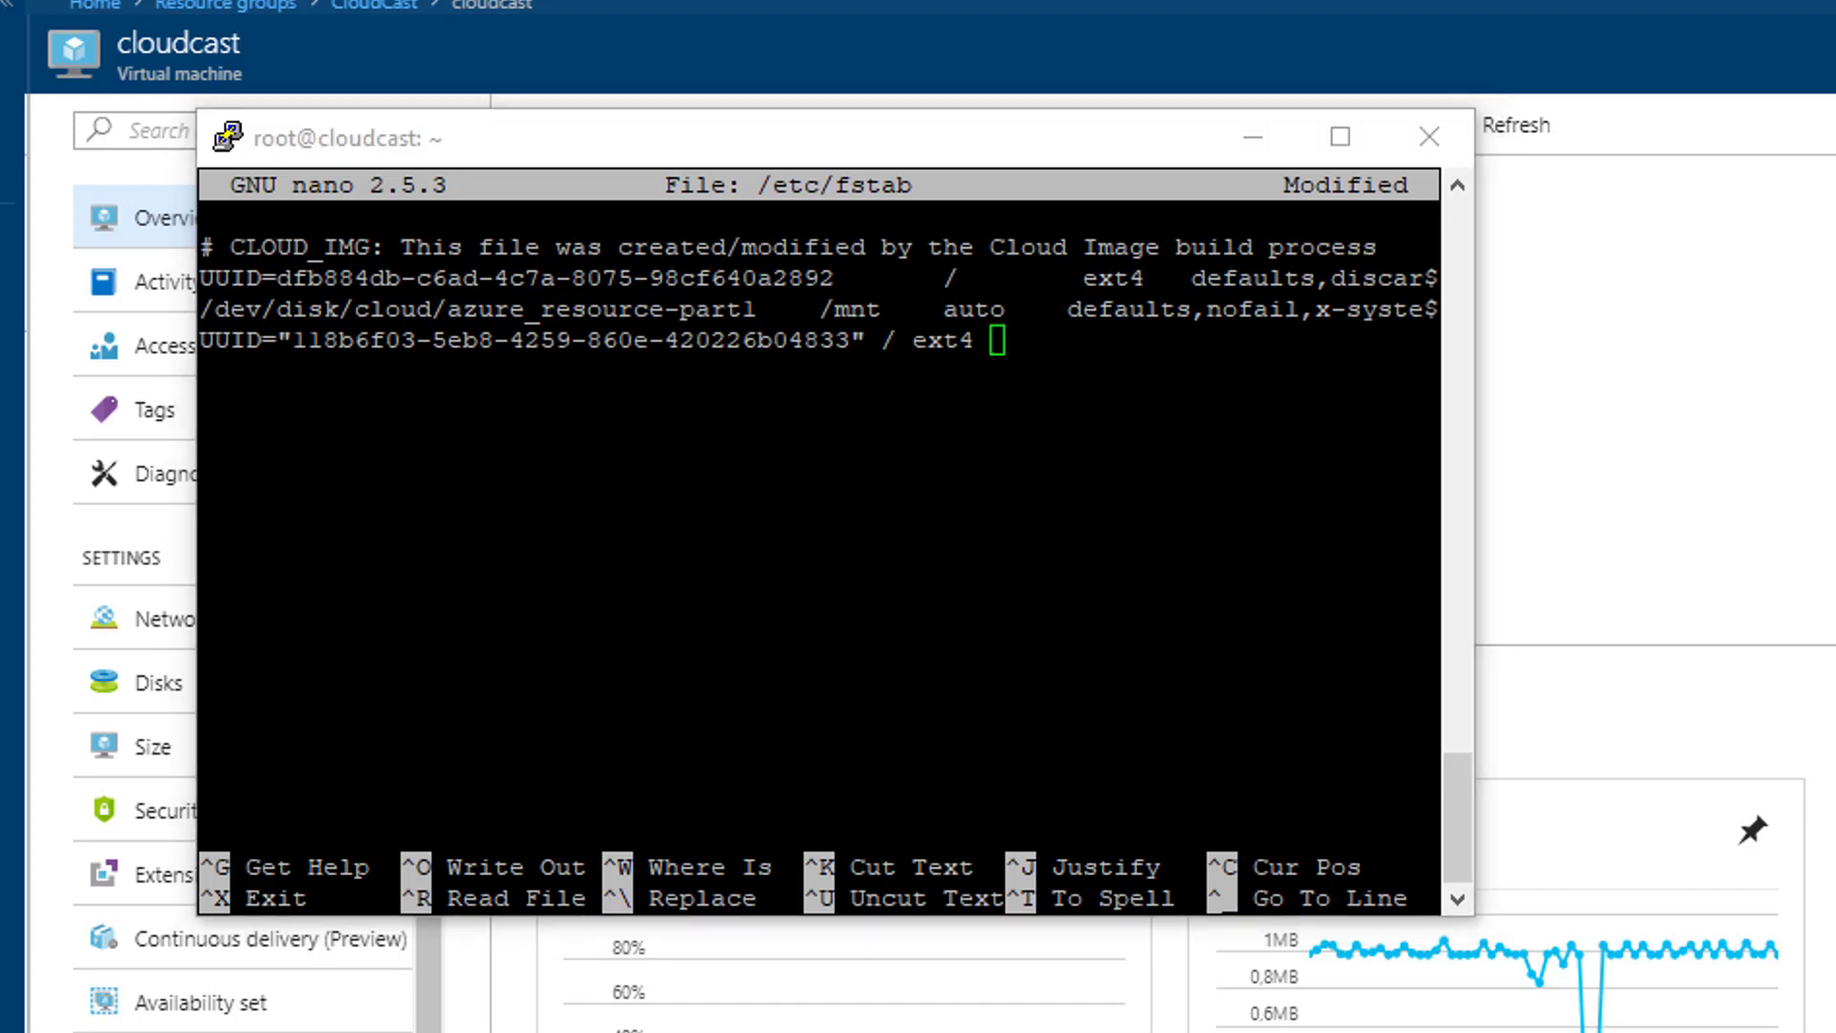
pyautogui.hotkey('alt', 'Tab')
pyautogui.press('Left')
pyautogui.press('Left')
pyautogui.press('Left')
pyautogui.press('Left')
pyautogui.press('Left')
pyautogui.press('Left')
pyautogui.press('Left')
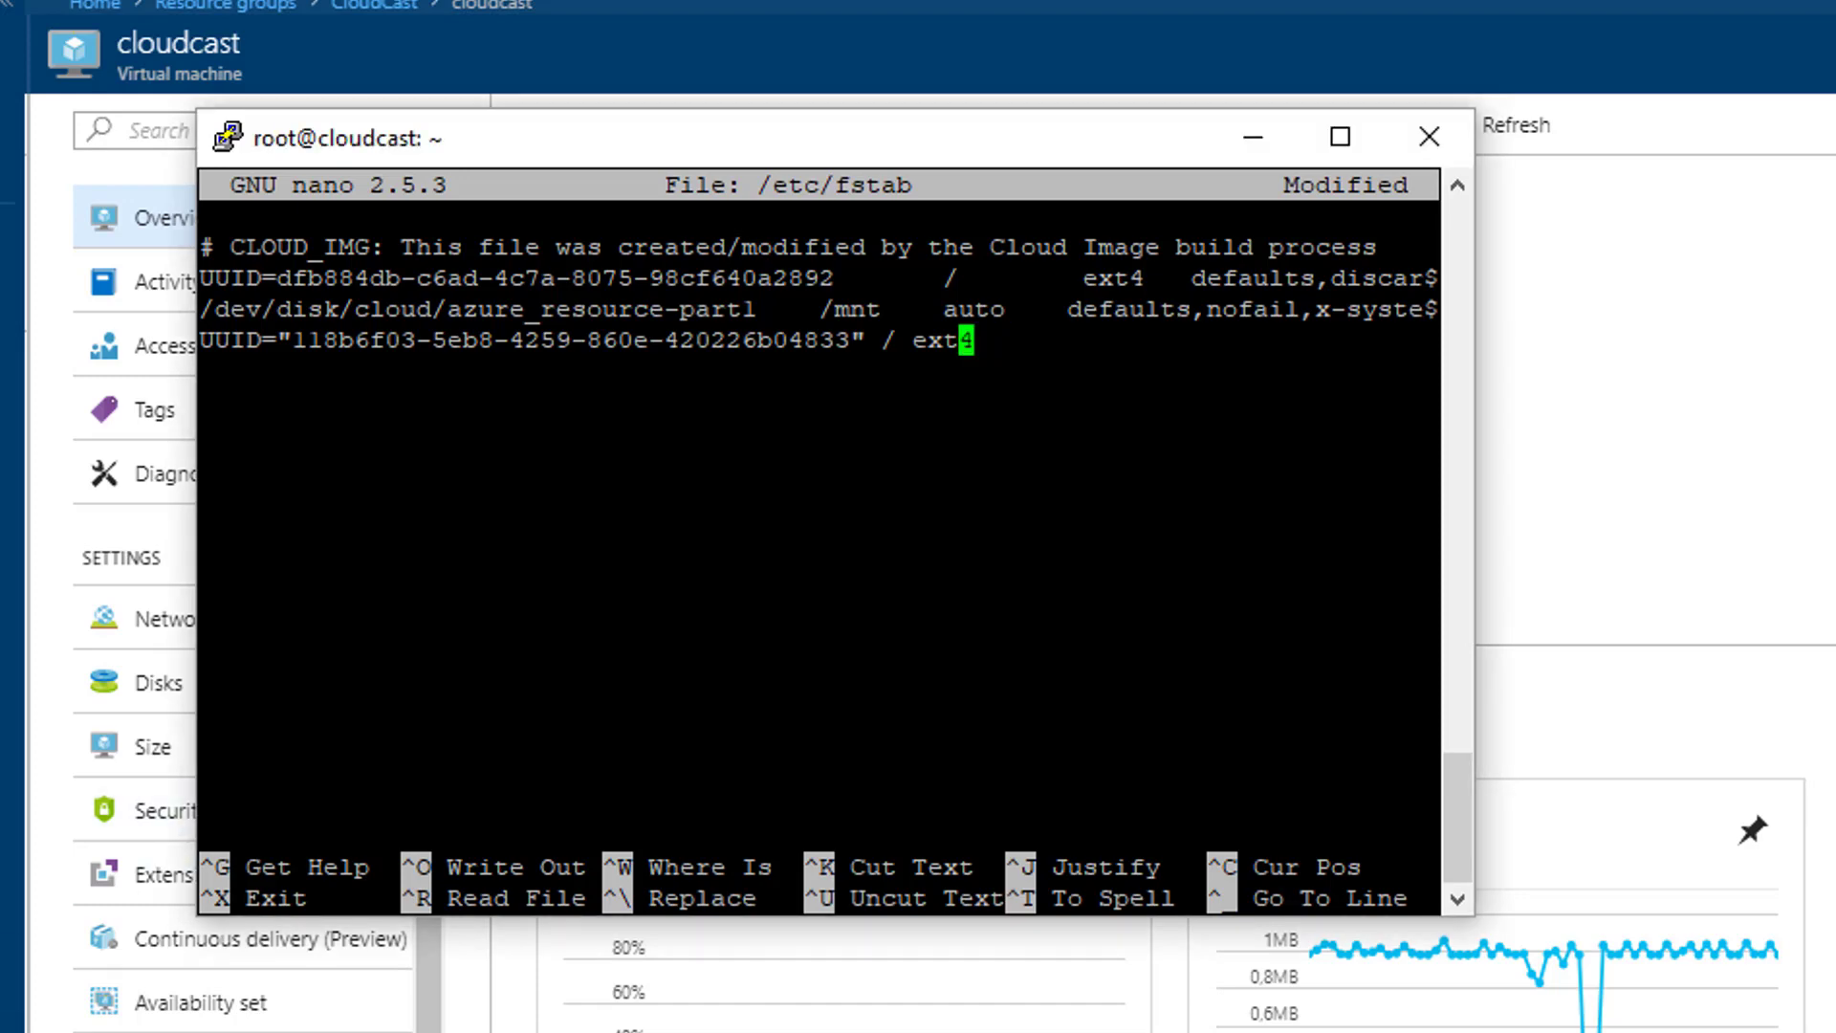
pyautogui.press('Right')
pyautogui.write('datadrive')
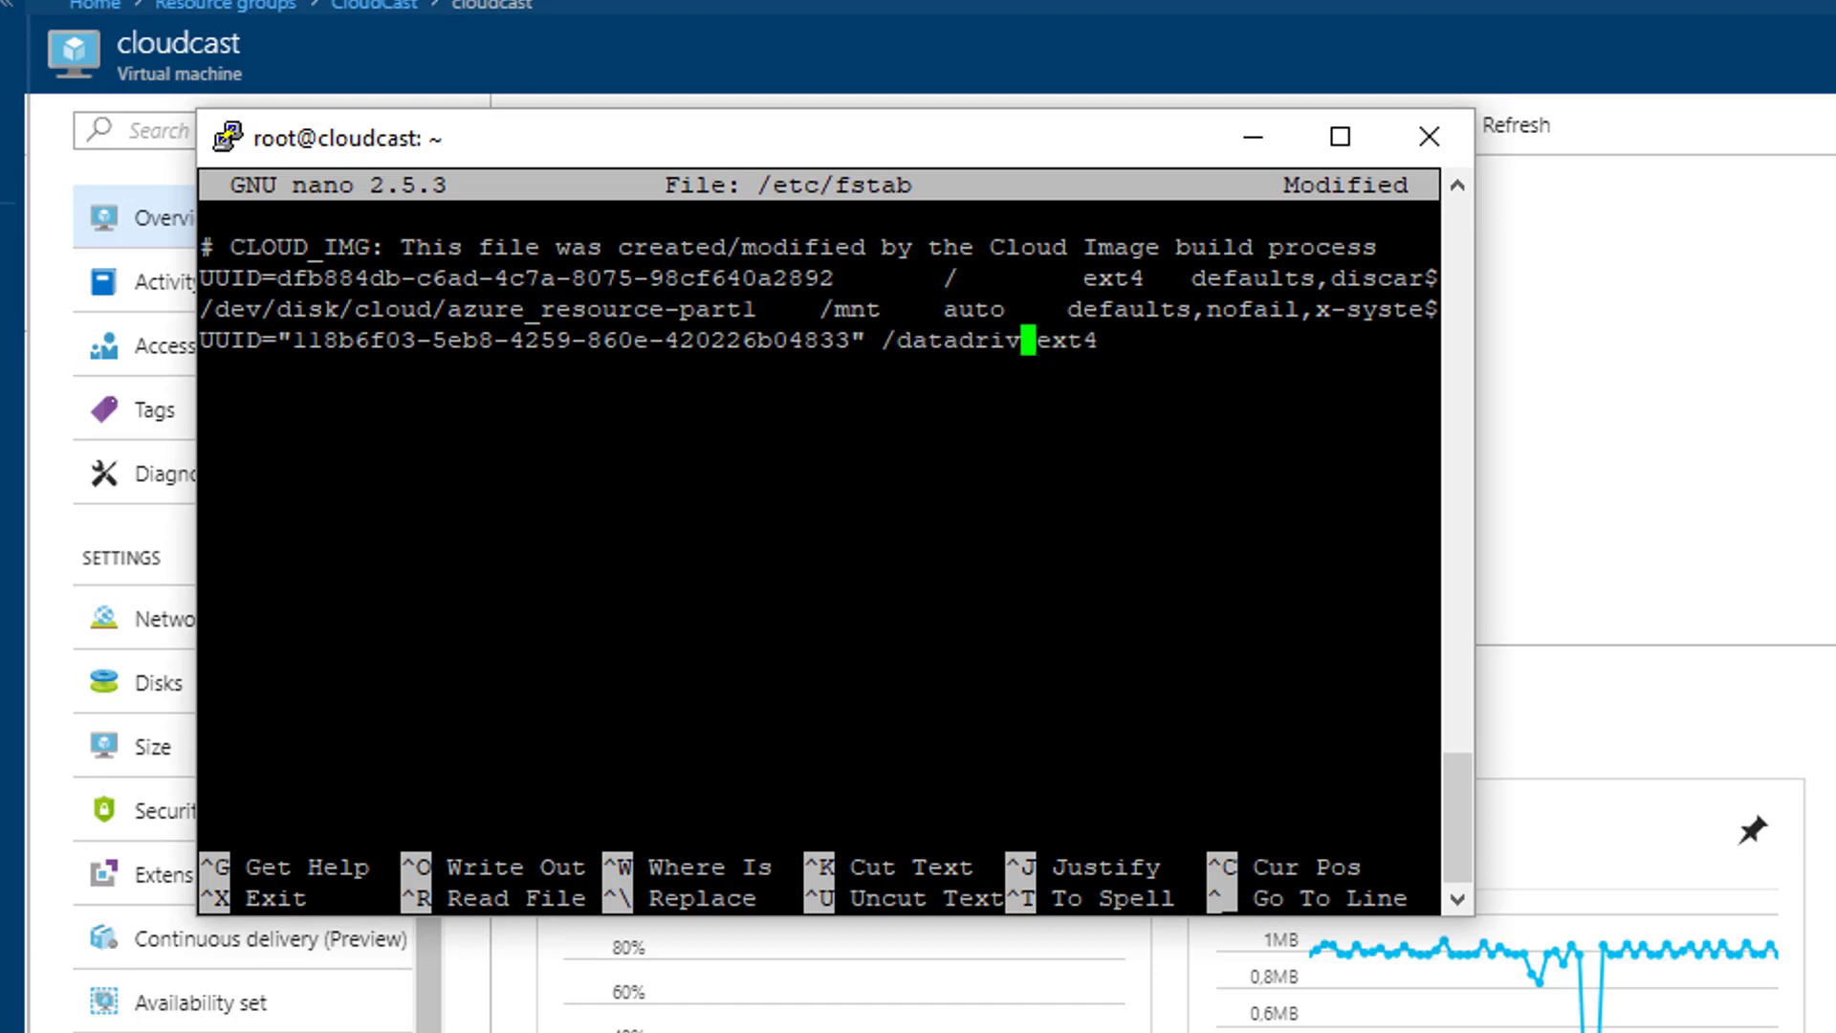
# Step: Append the mount options defaults,nofail and the values 1 and 2 to the end of the /datadrive line
pyautogui.press('Right')
pyautogui.press('Right')
pyautogui.press('Right')
pyautogui.press('Right')
pyautogui.press('Right')
pyautogui.press('Right')
pyautogui.press('Right')
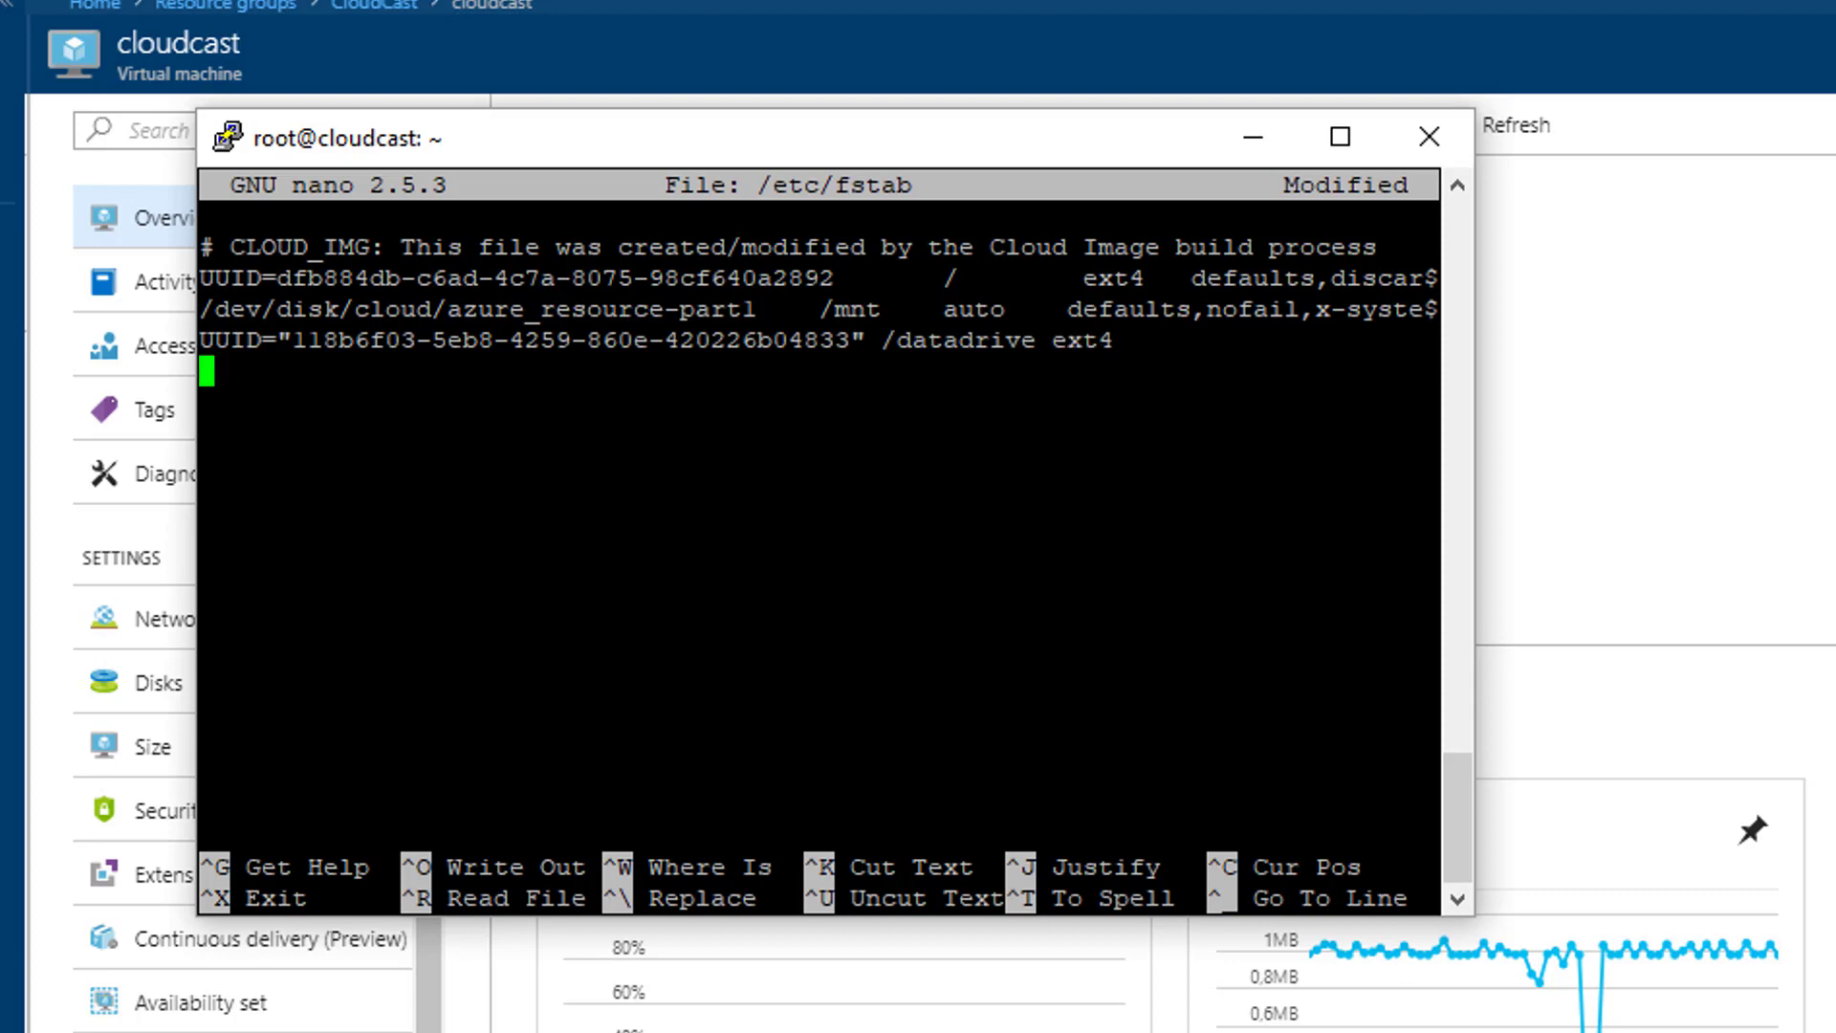
pyautogui.press('Left')
pyautogui.write('defaults,nofail   1  2')
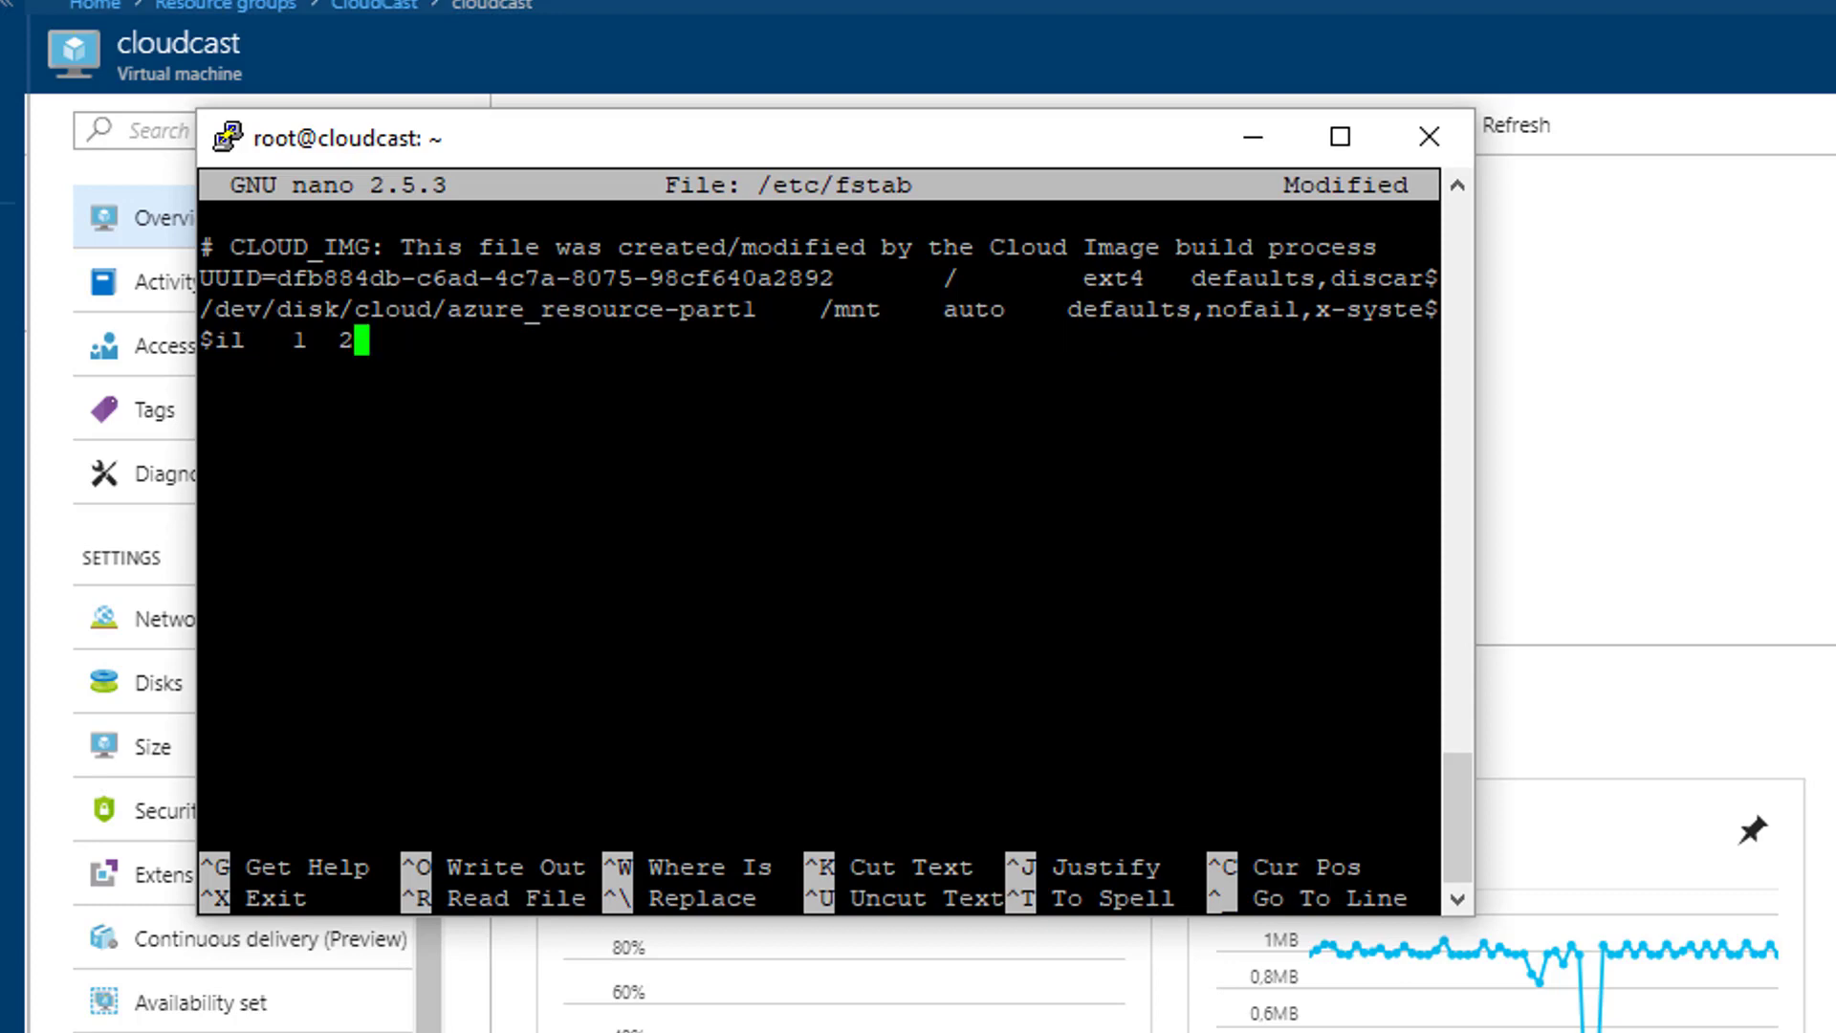
# Step: Save the edited /etc/fstab under the same name and exit nano to the shell
pyautogui.press('Home')
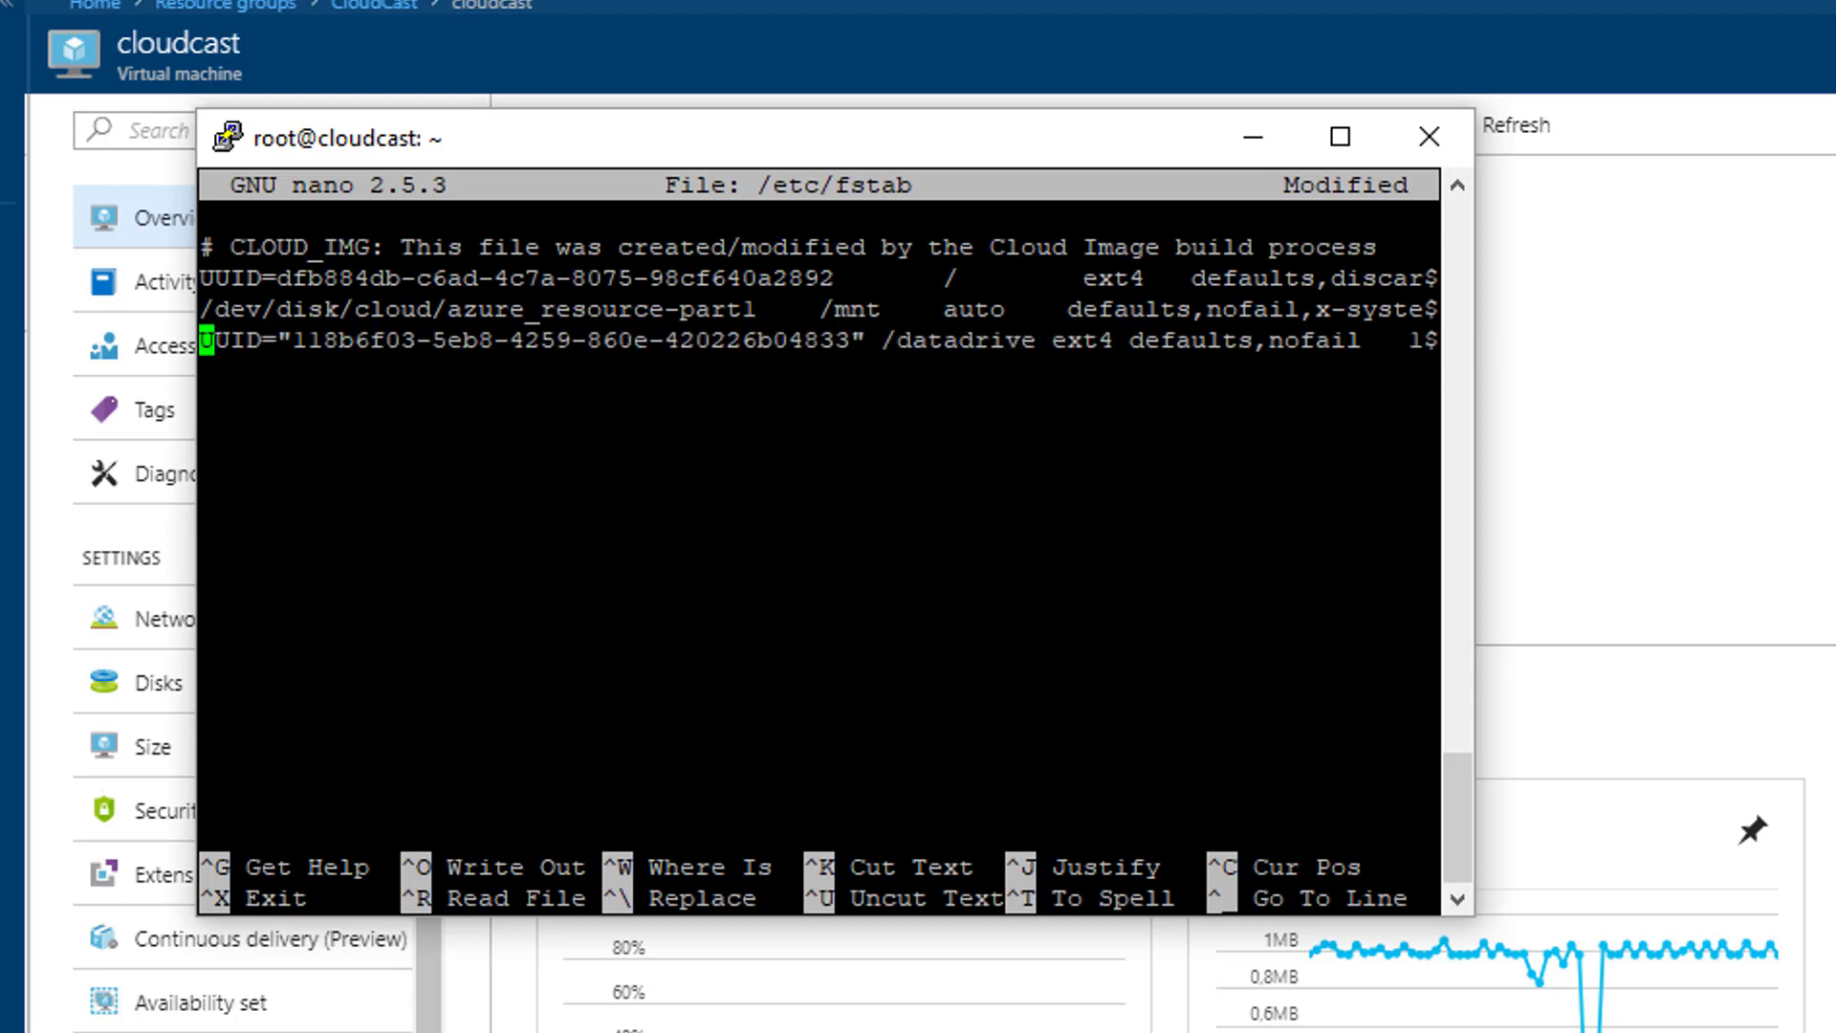
pyautogui.hotkey('ctrl', 'o')
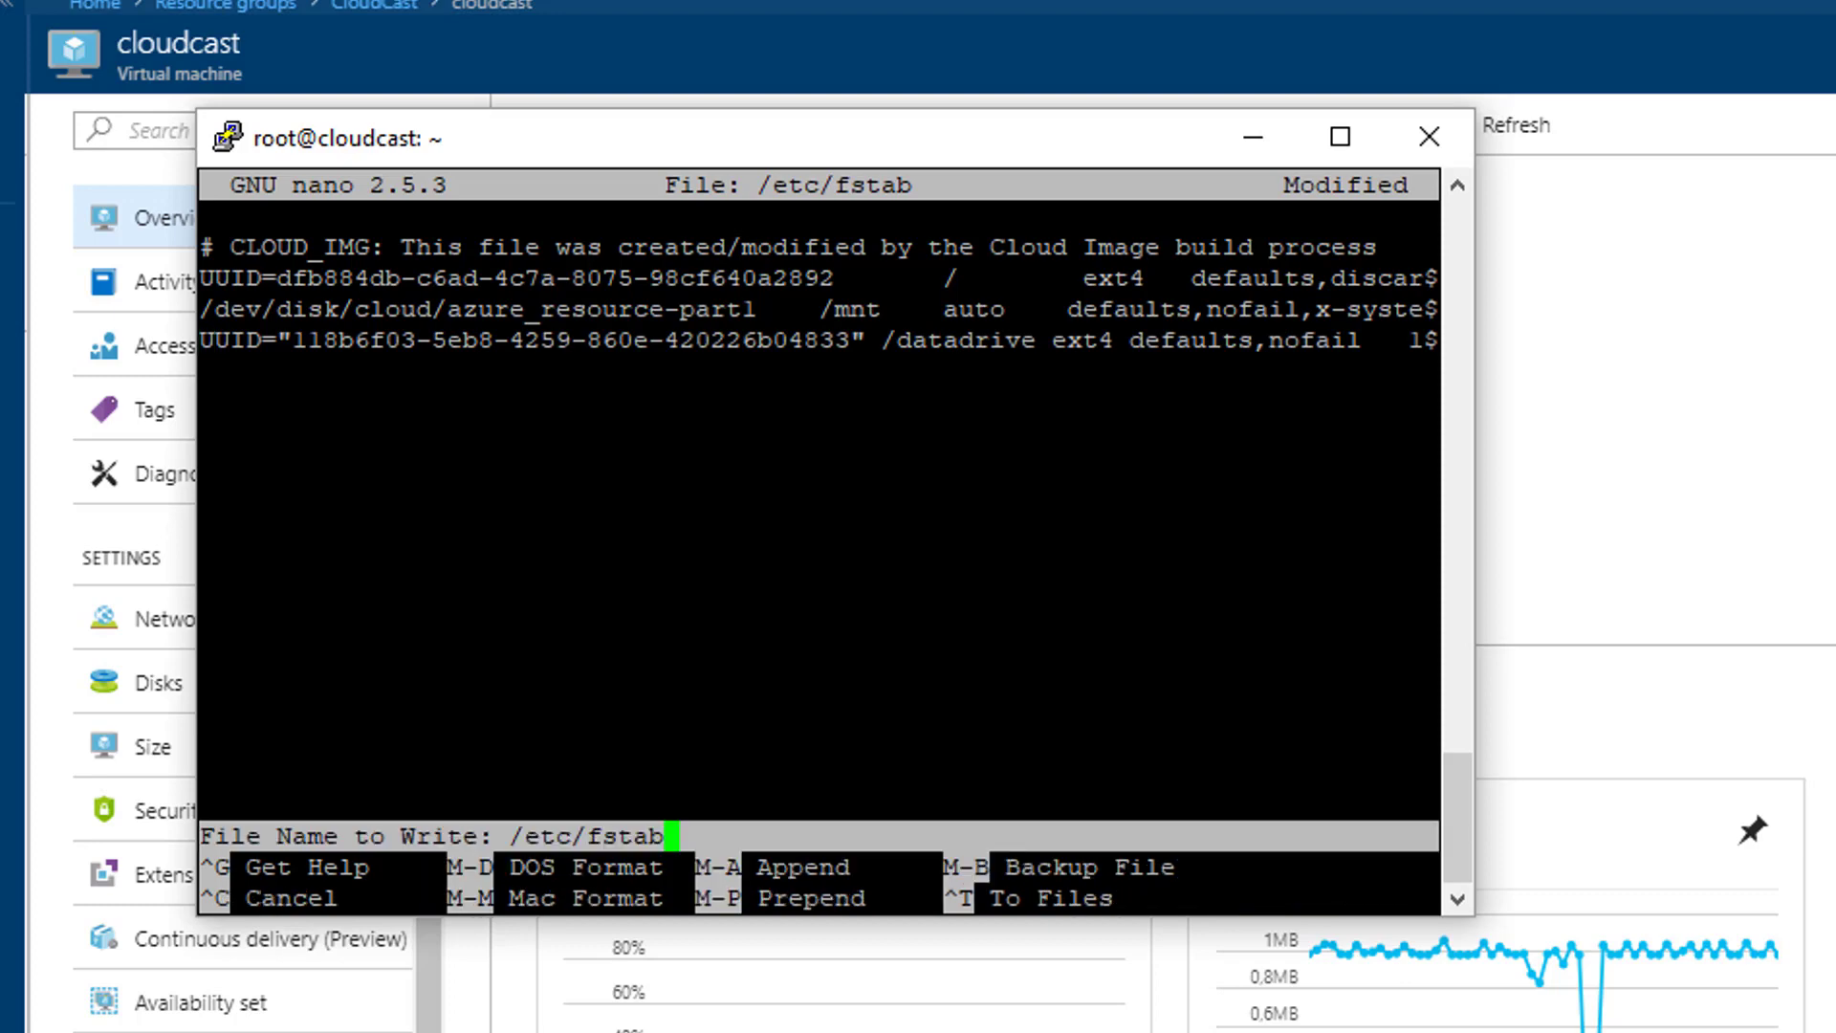
pyautogui.press('Return')
pyautogui.hotkey('ctrl', 'x')
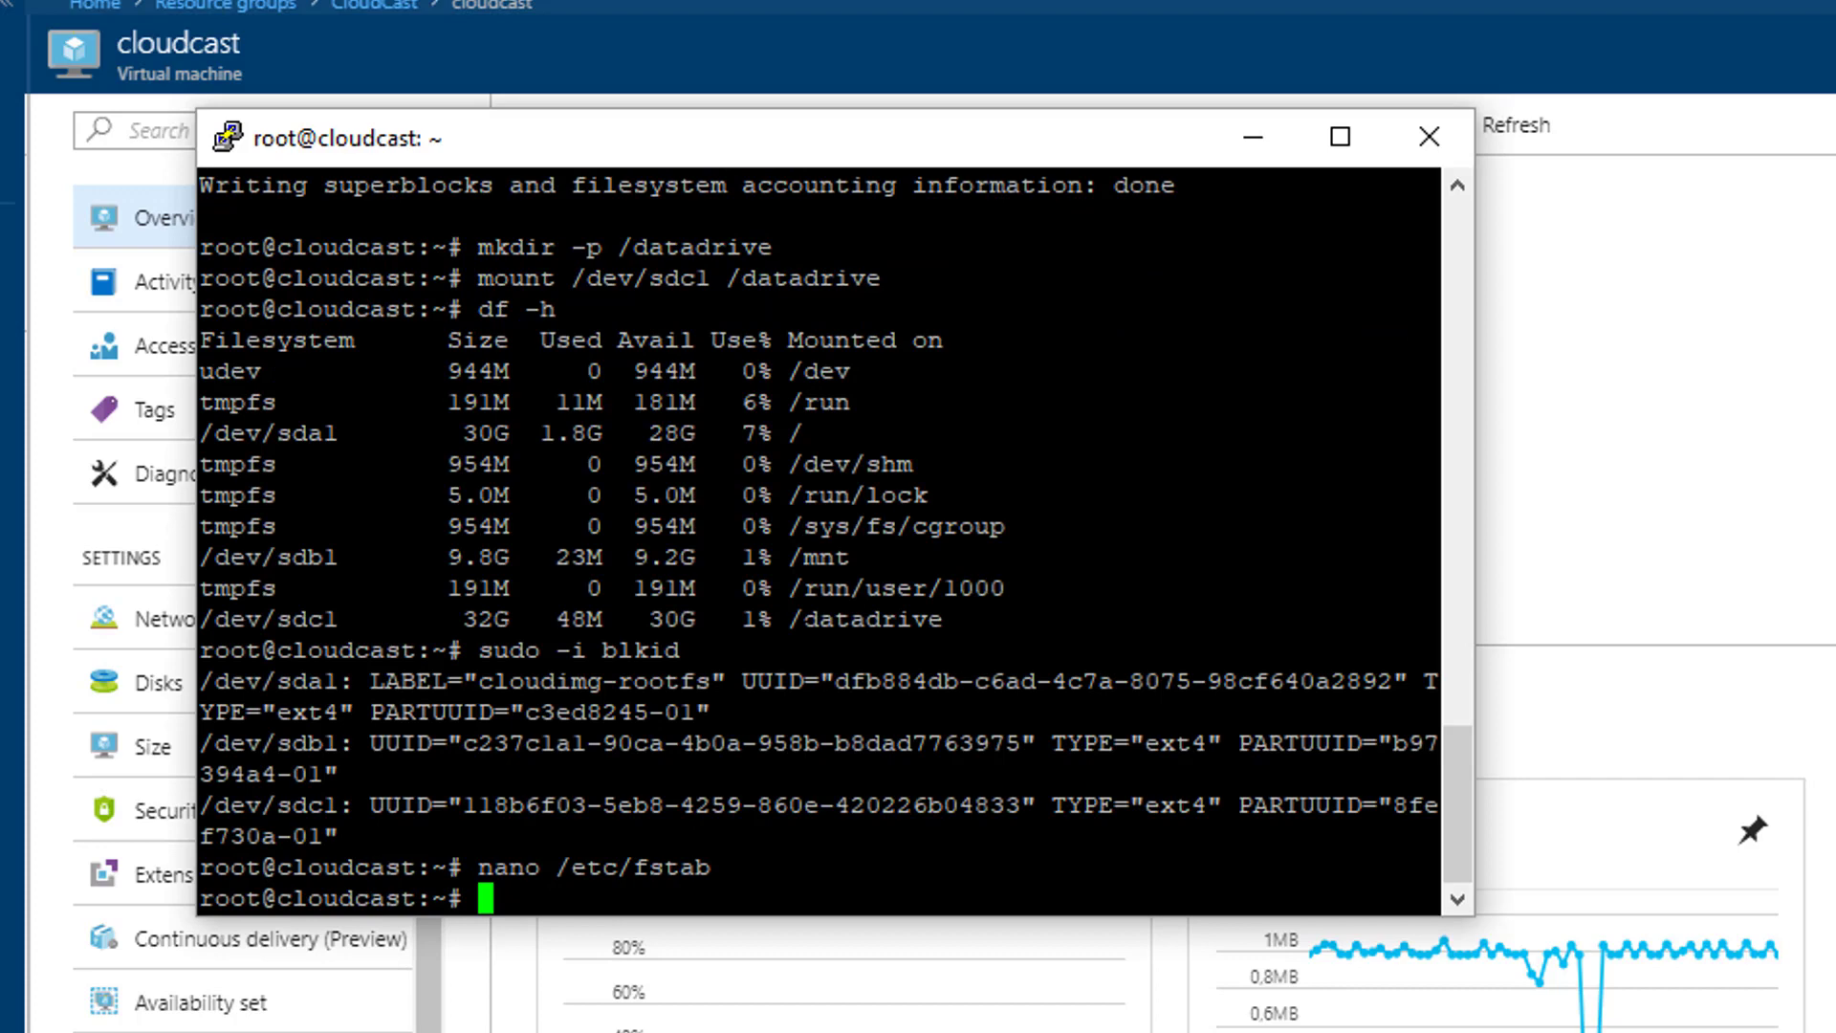
# Step: Unmount /datadrive and list the mounted file systems with df -h to check the result
pyautogui.write('umount ')
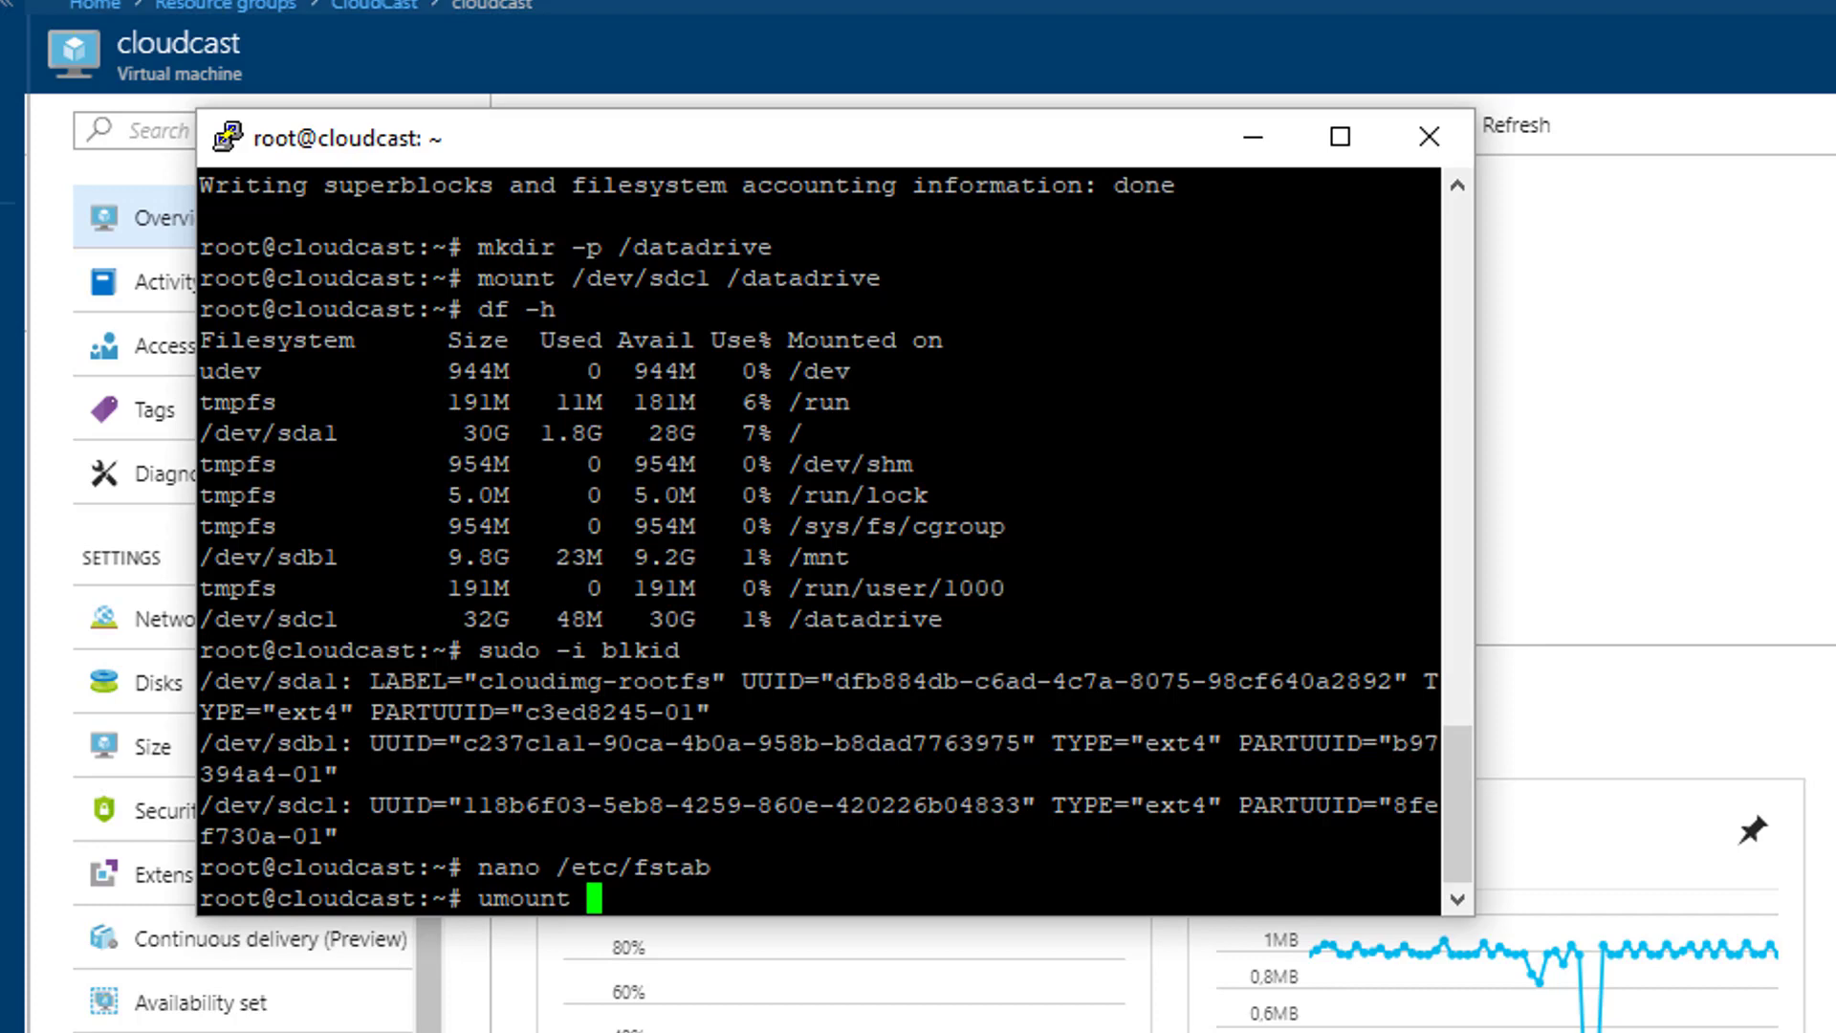
pyautogui.write('/da')
pyautogui.press('Tab')
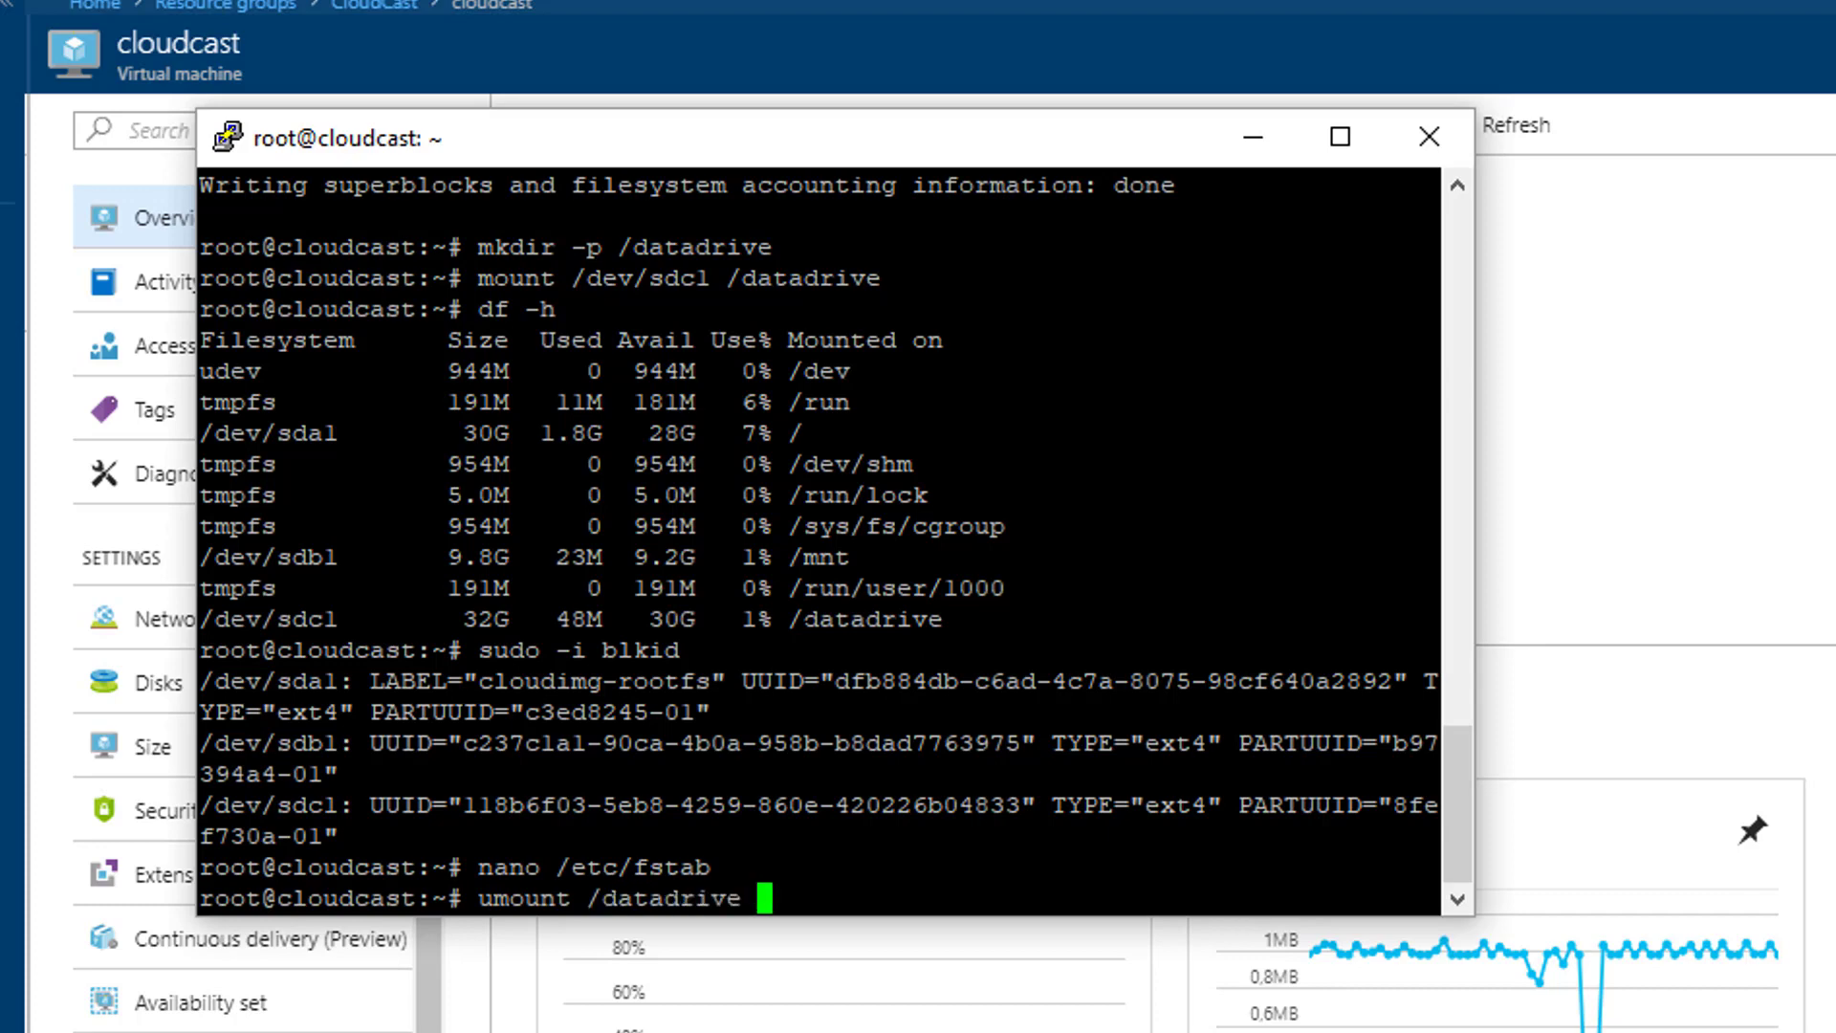
pyautogui.press('Return')
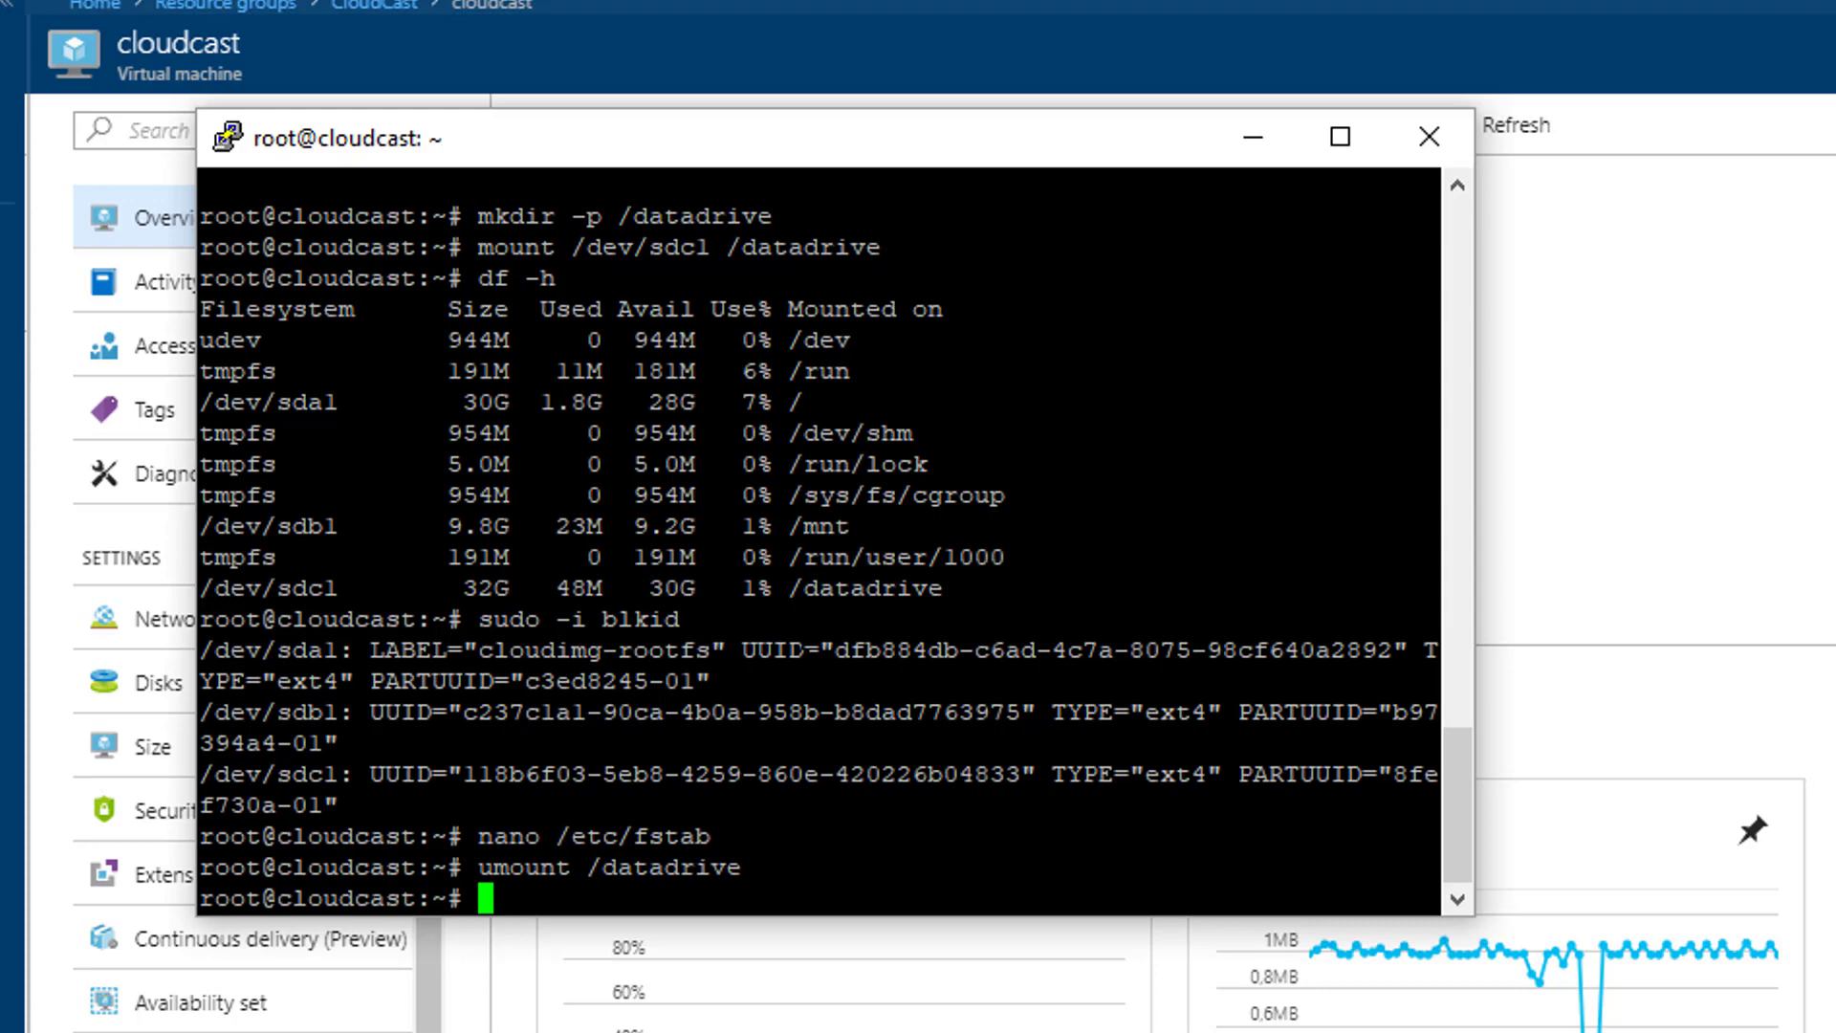
pyautogui.write('df -h')
pyautogui.press('Return')
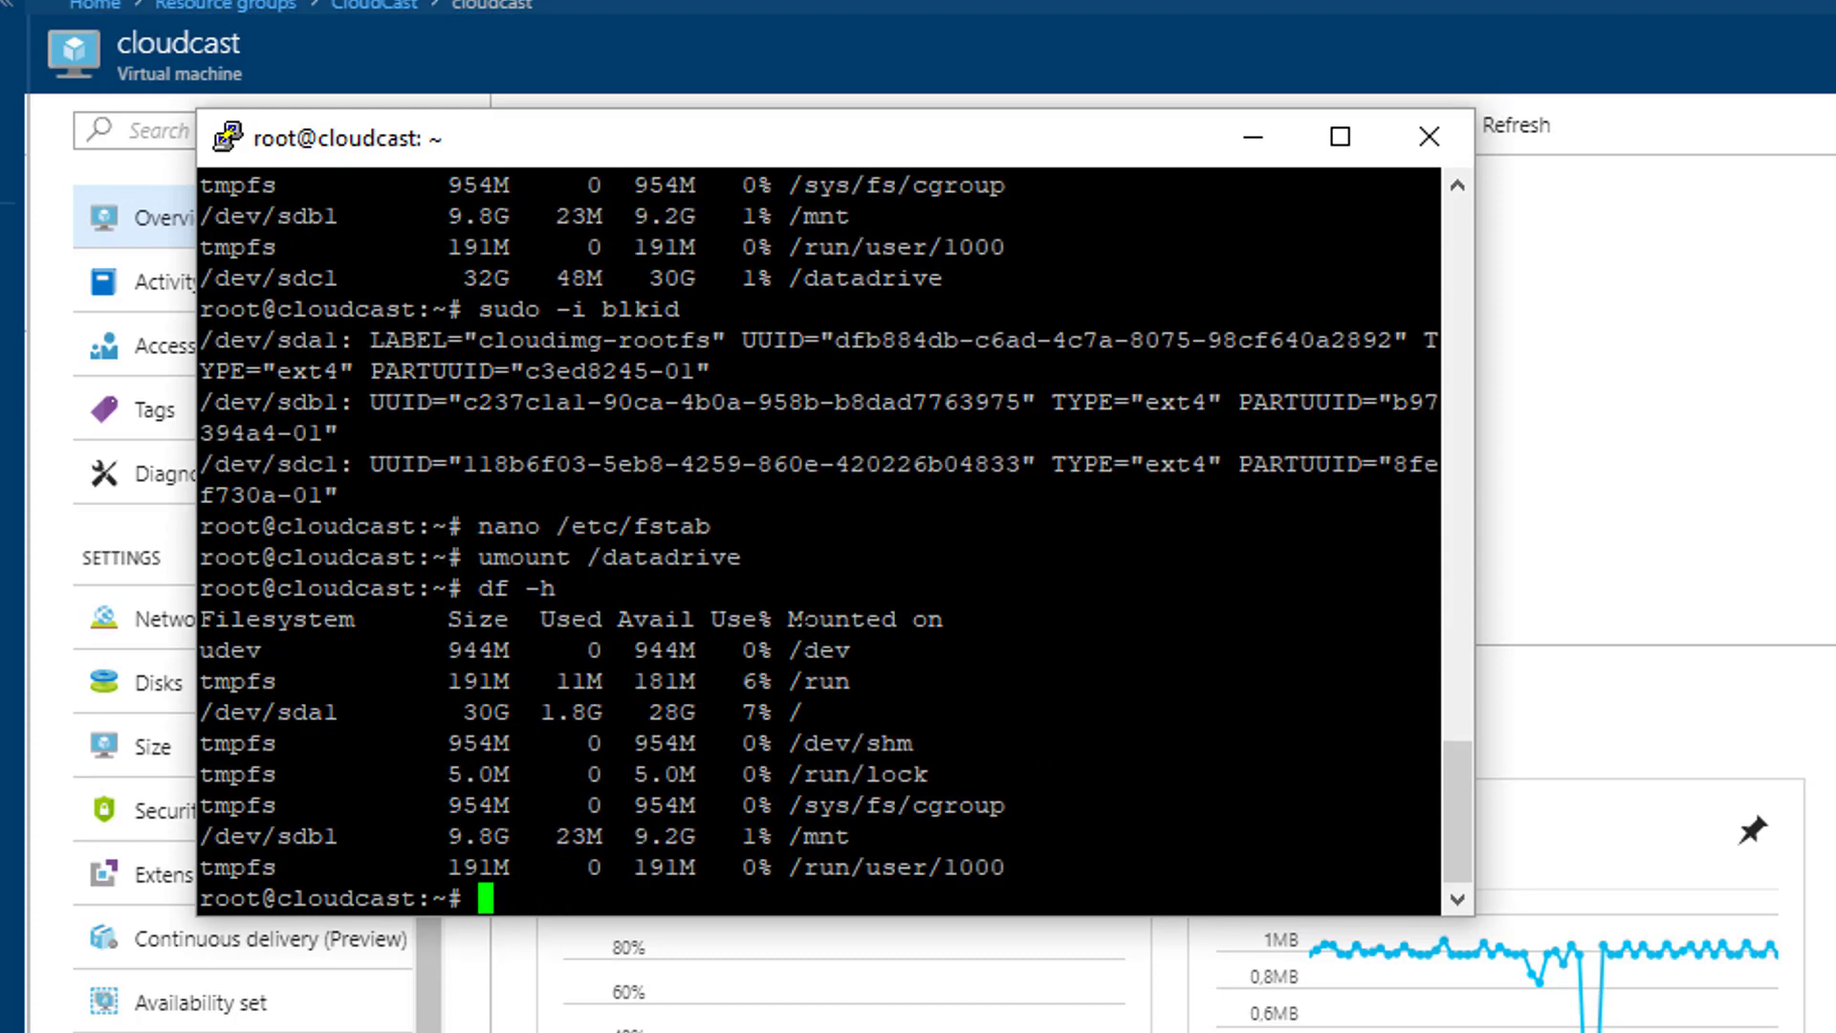
# Step: Try to mount the file systems with mount -o
pyautogui.write('mount')
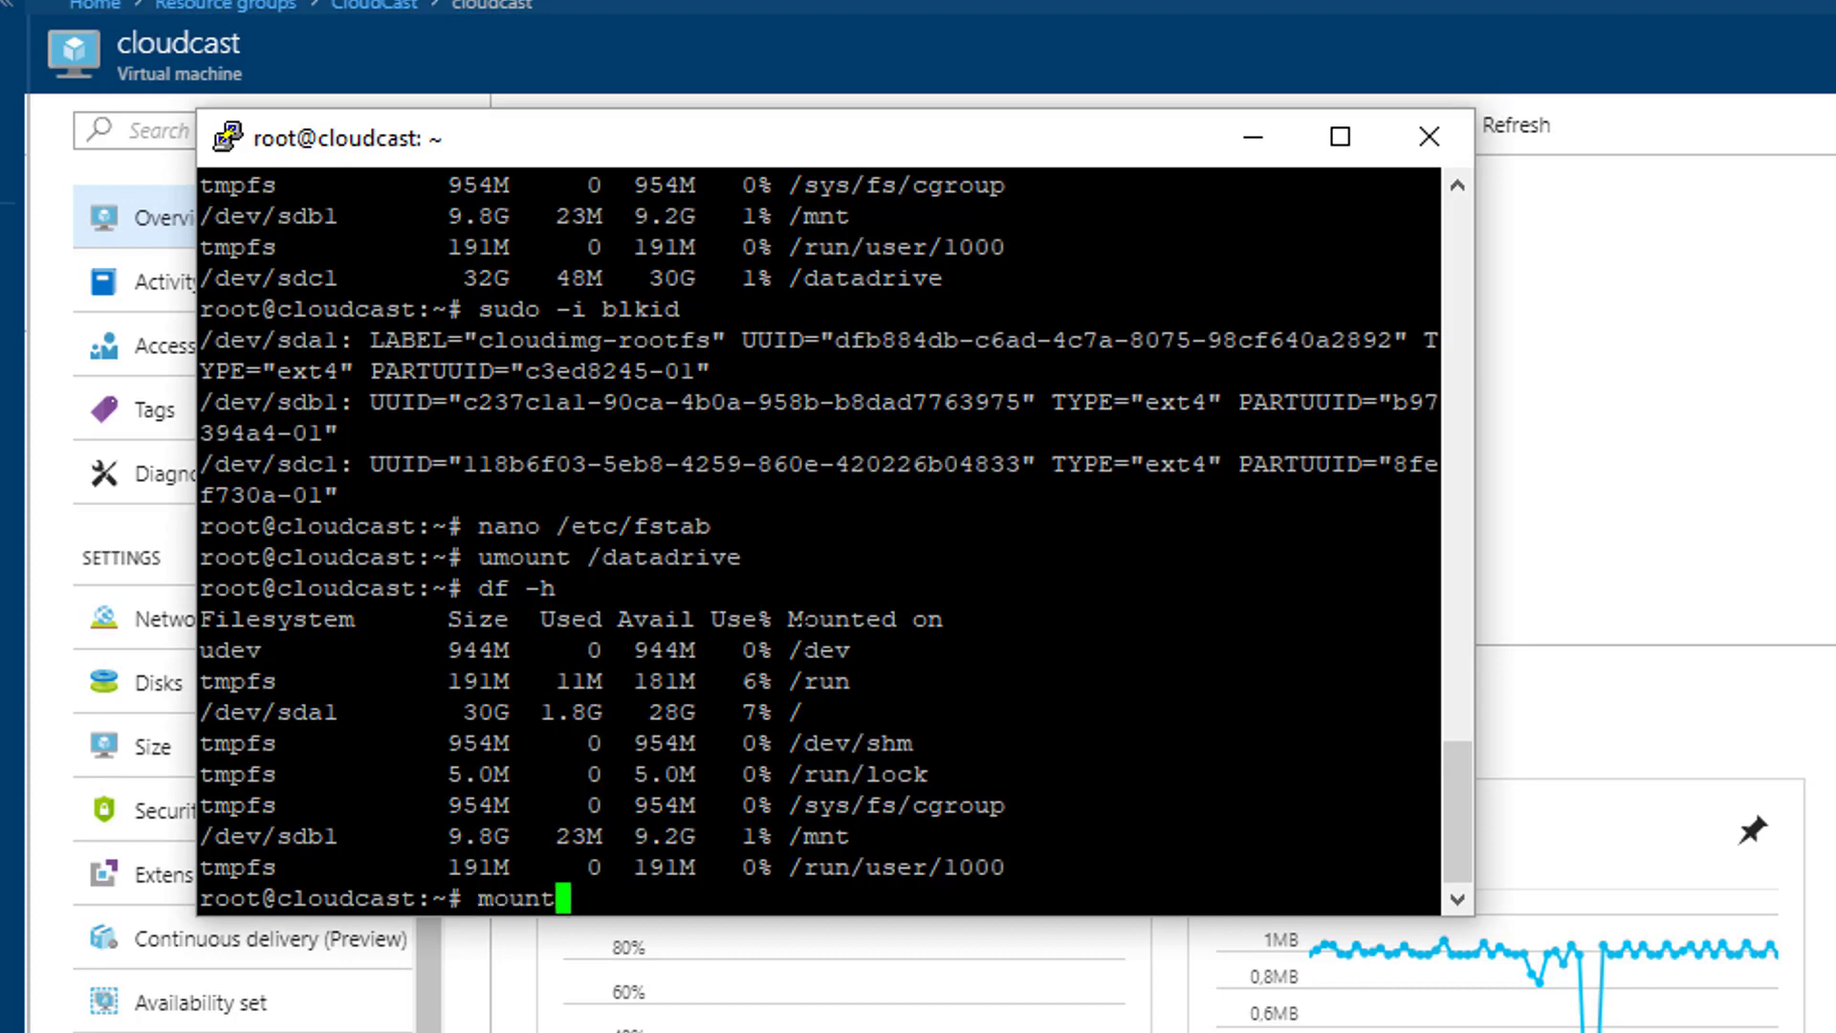
pyautogui.write(' -o')
pyautogui.press('Return')
# Step: Mount all fstab entries with mount -a and check the mounted file systems with df -h
pyautogui.write('mount -a')
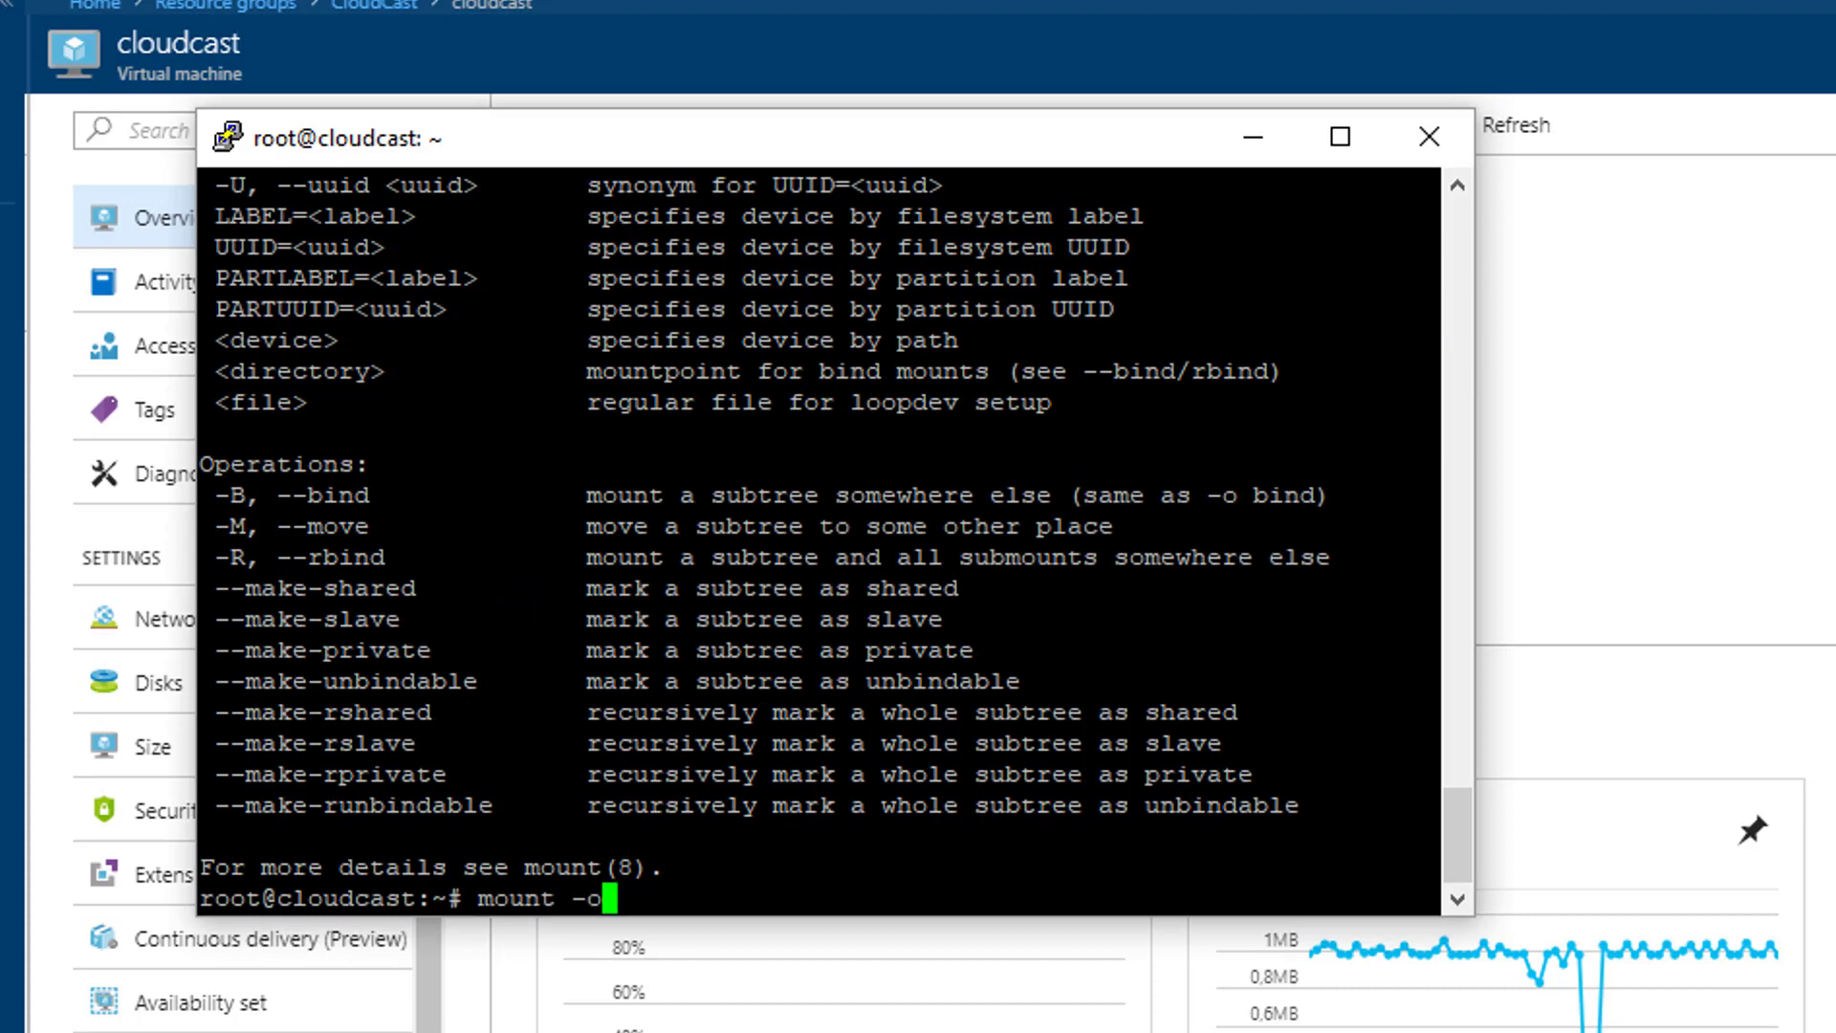
pyautogui.press('Return')
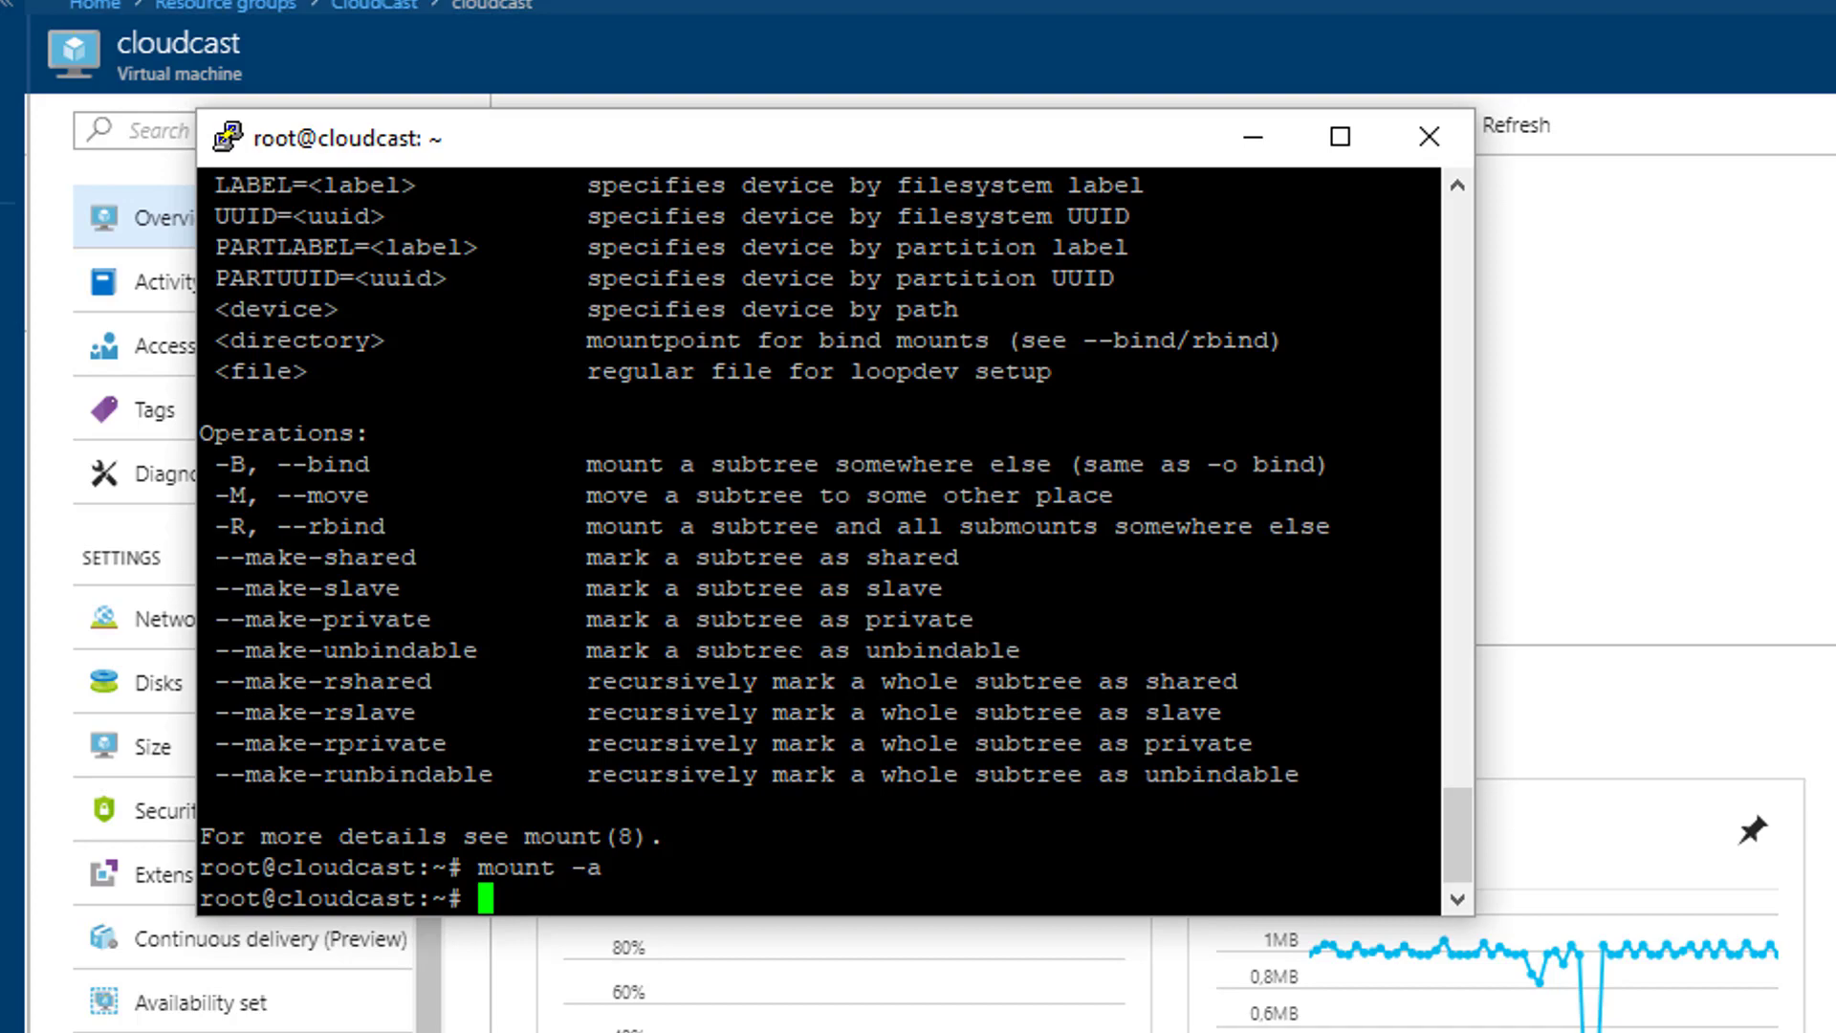
pyautogui.write('df -h')
pyautogui.press('Return')
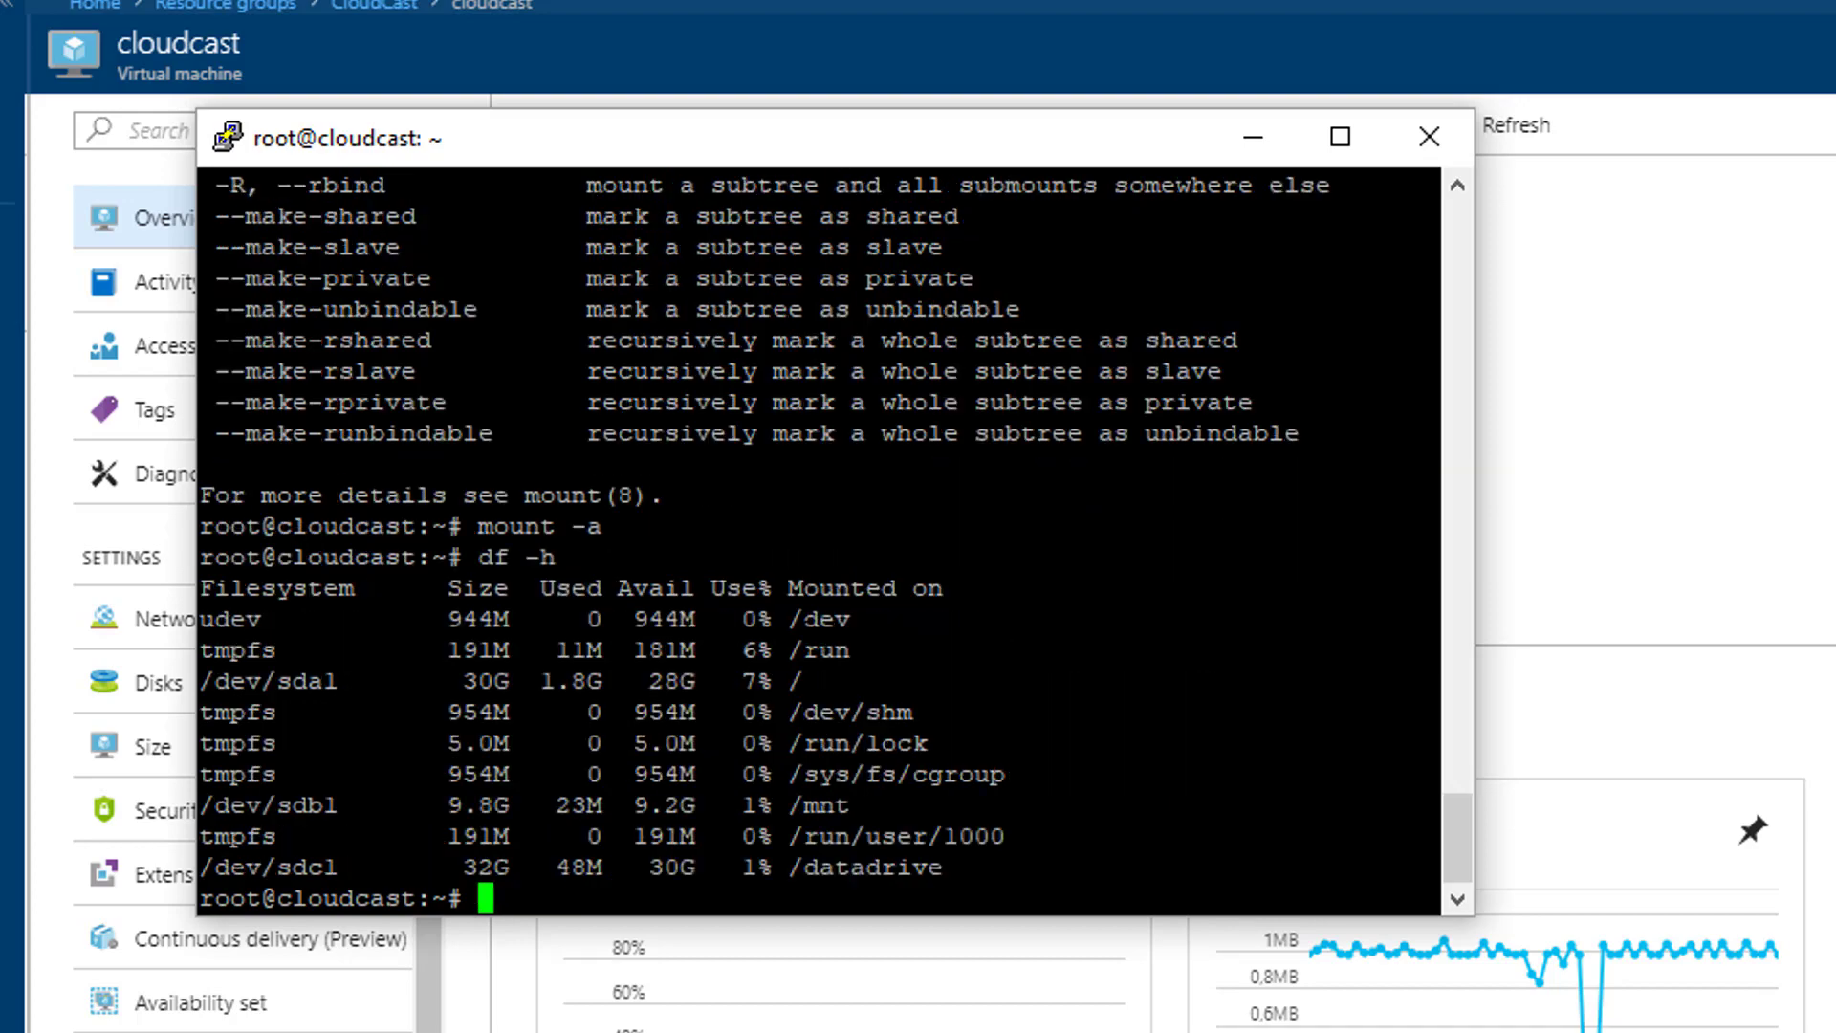